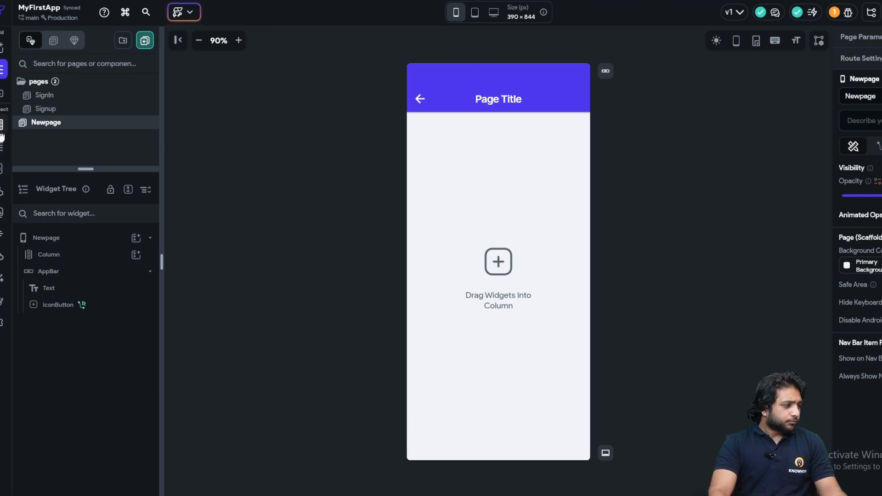
- Add a String field named FirstName to the users collection
left_click(8, 126)
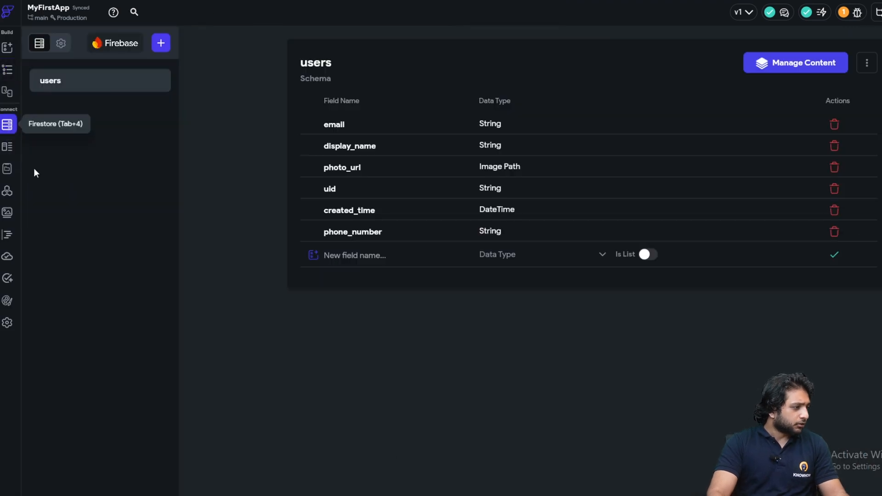
left_click(360, 258)
type("FirstName")
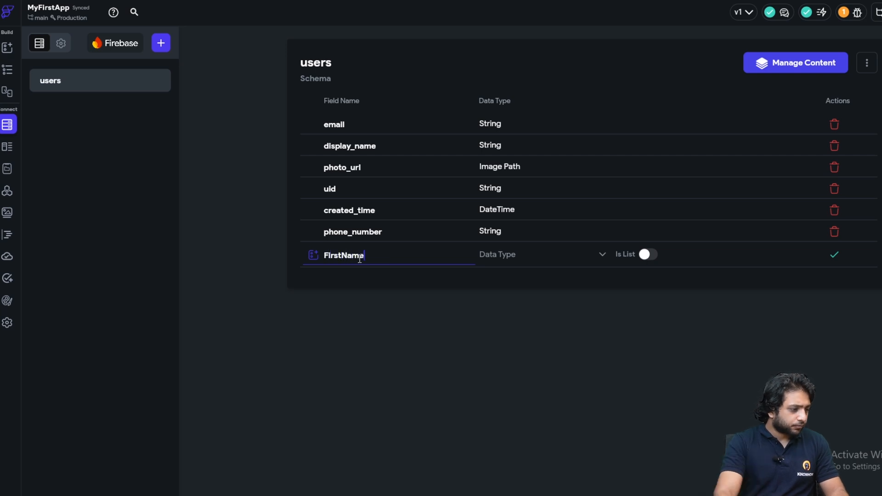
left_click(550, 257)
left_click(554, 209)
left_click(834, 254)
- Add a String field named LastName to users
type("k")
key("BackSpace")
type("a")
key("BackSpace")
type("LastName")
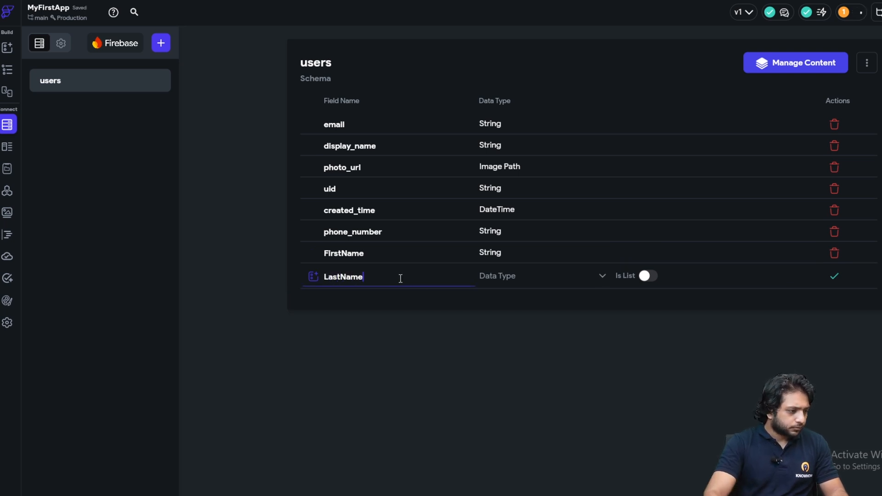
left_click(483, 278)
left_click(503, 202)
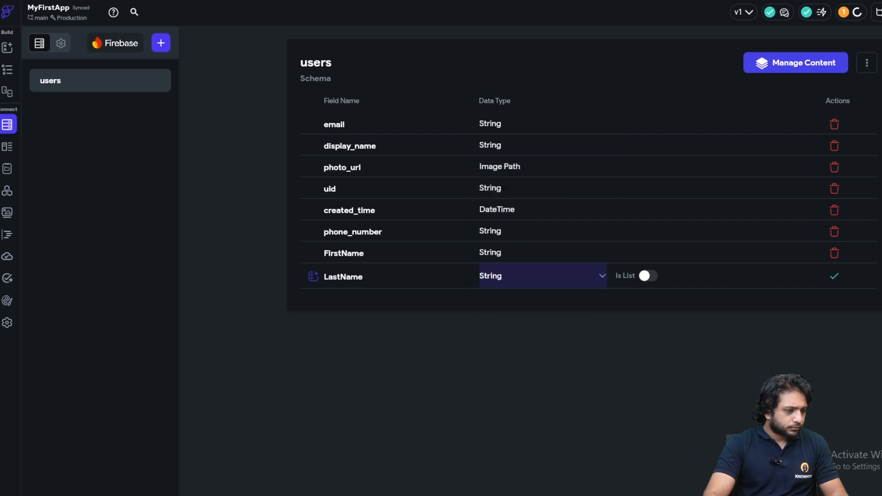
left_click(835, 276)
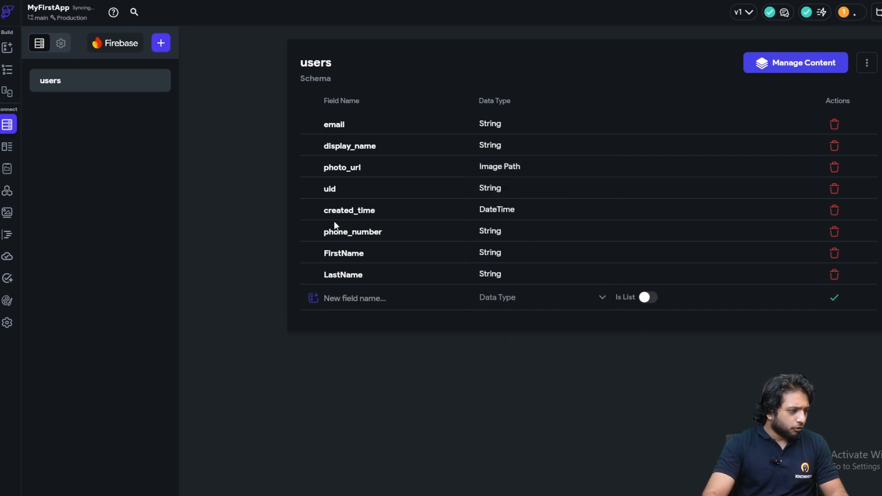
- Add String fields City and State to users
left_click(341, 300)
type("City")
left_click(567, 300)
left_click(508, 297)
left_click(510, 197)
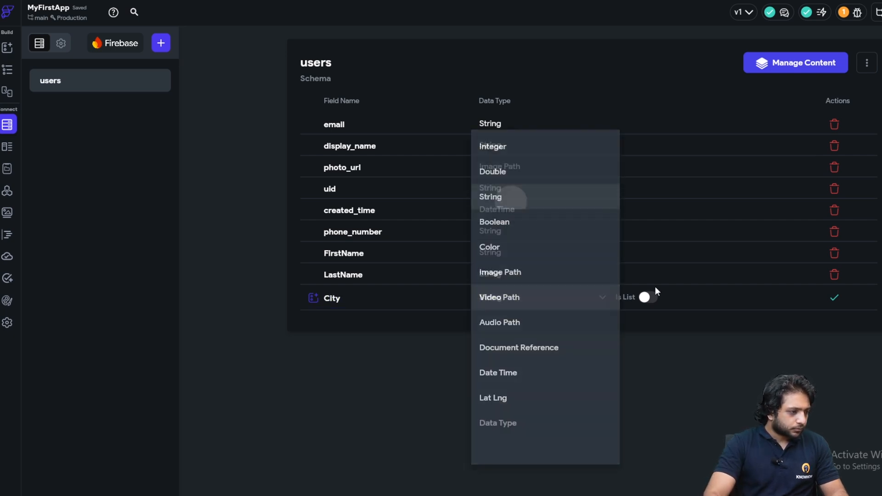
left_click(834, 297)
left_click(376, 320)
type("State")
left_click(501, 320)
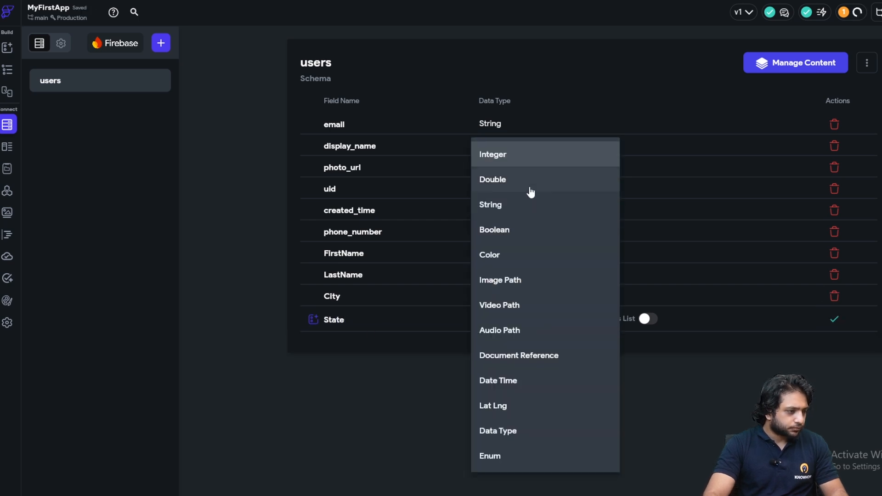
left_click(532, 203)
left_click(833, 318)
- Add a String field JobProfession, then return to the Newpage builder
left_click(367, 345)
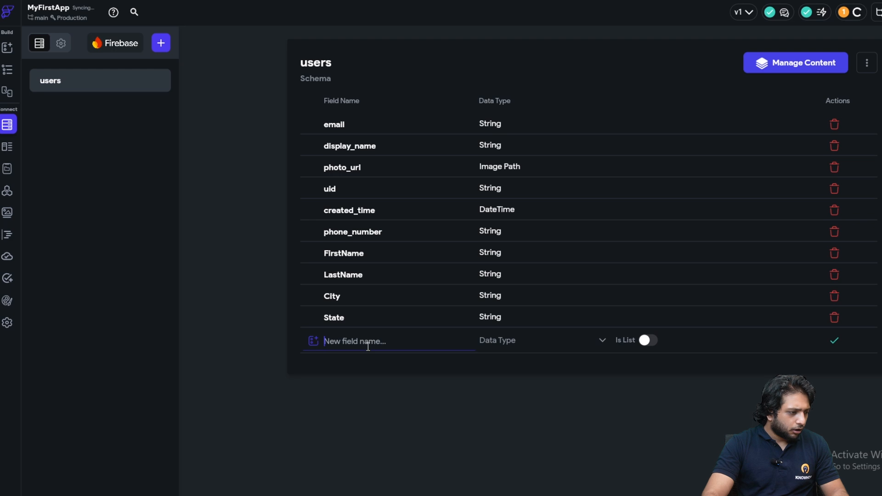
type("JobPro")
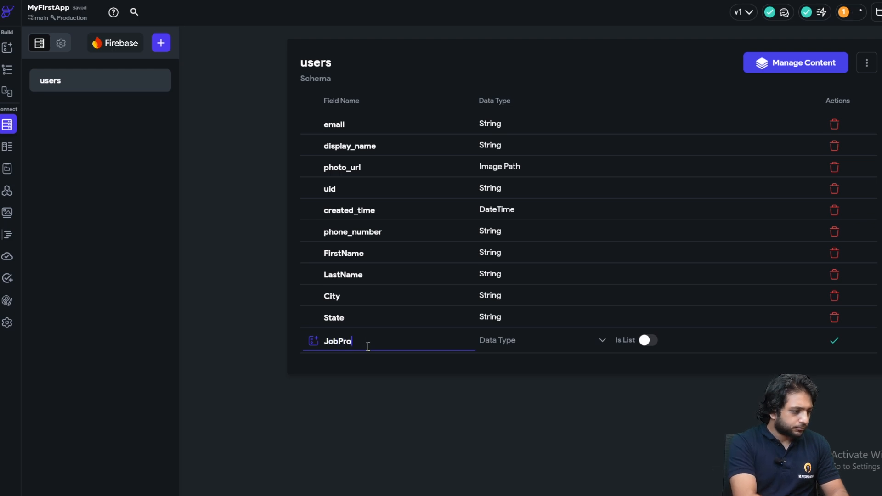
type("fgssion")
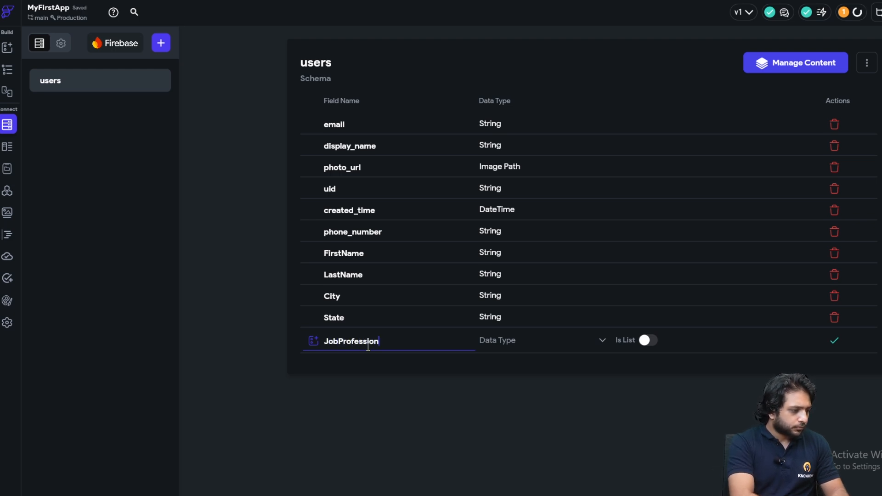
left_click(514, 352)
left_click(516, 198)
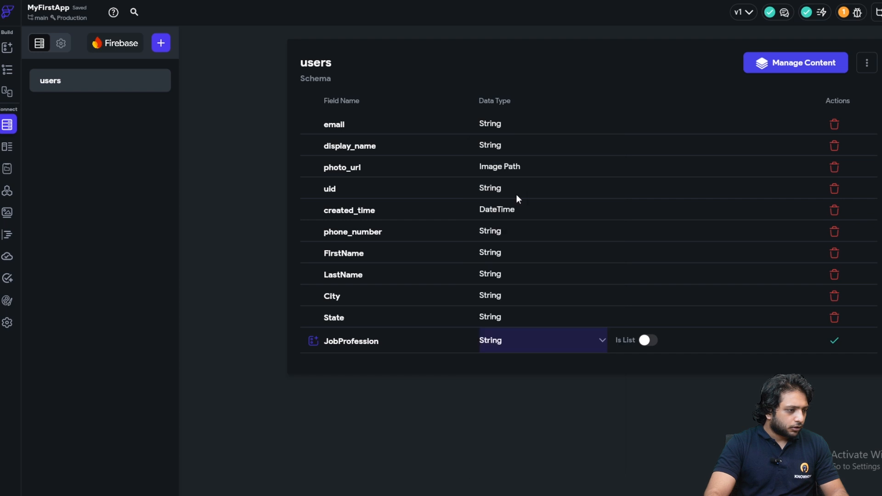
left_click(834, 340)
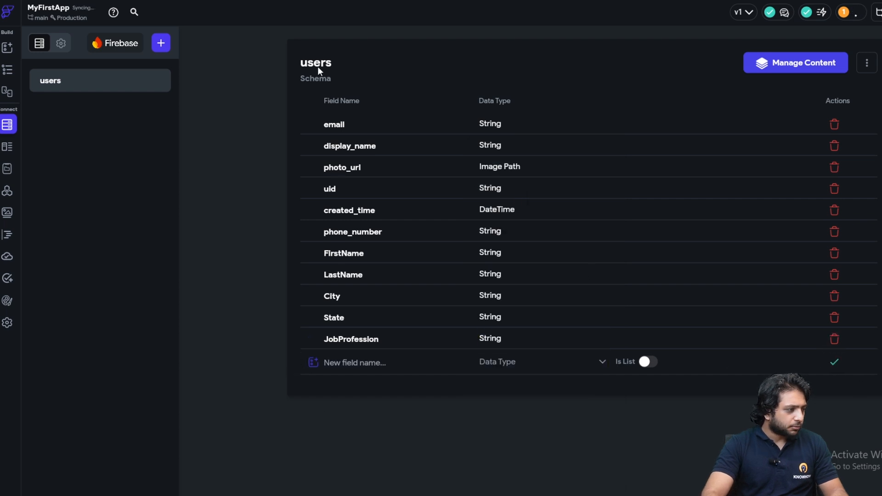
left_click(8, 70)
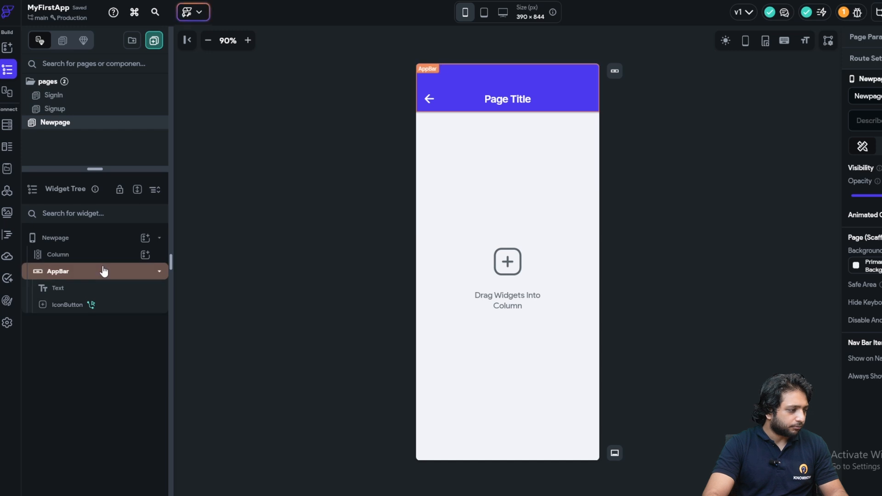
- Add a Container to the Column sized 85% wide and 55% tall
left_click(144, 256)
left_click(204, 382)
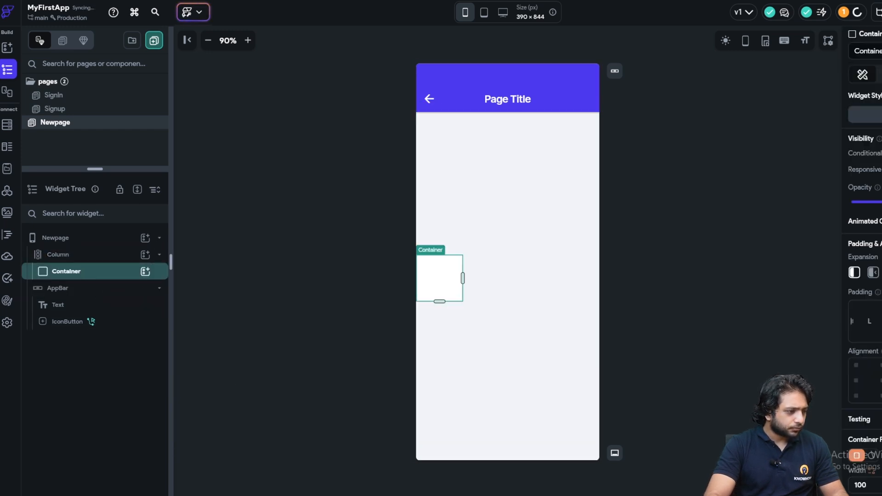
left_click(798, 314)
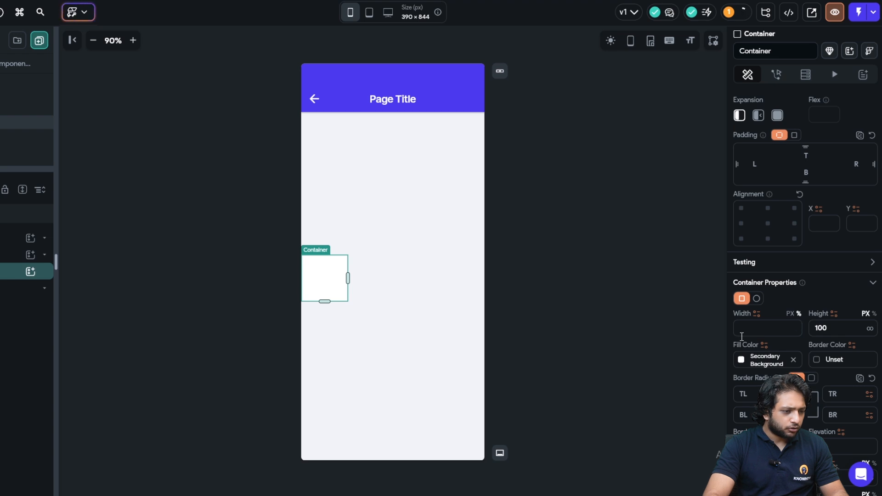
type("98")
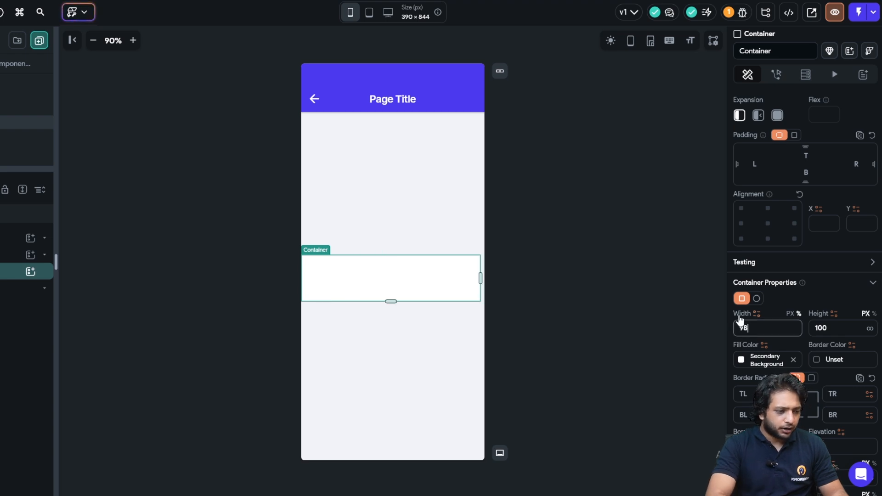
key("BackSpace")
key("BackSpace")
type("85")
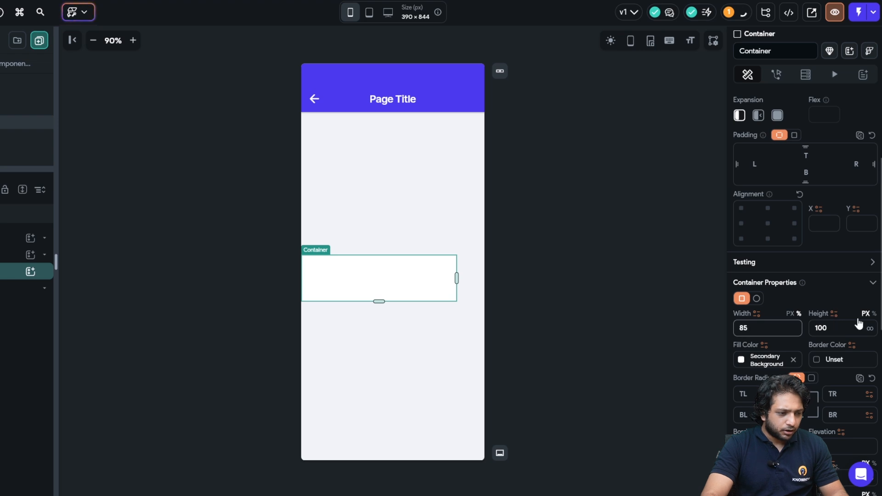
left_click(874, 314)
left_click(823, 329)
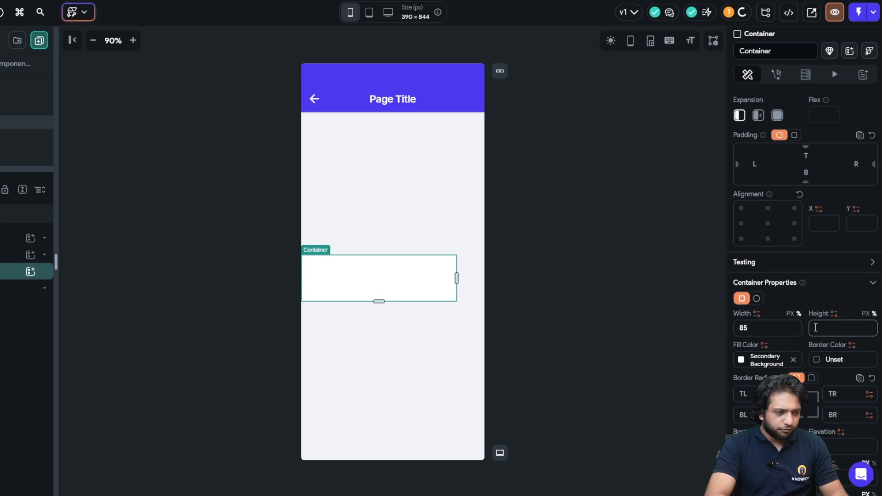
type("55")
- Centre the Container, round all its corners to 25 and enable a box shadow
scroll(773, 329, "down", 2)
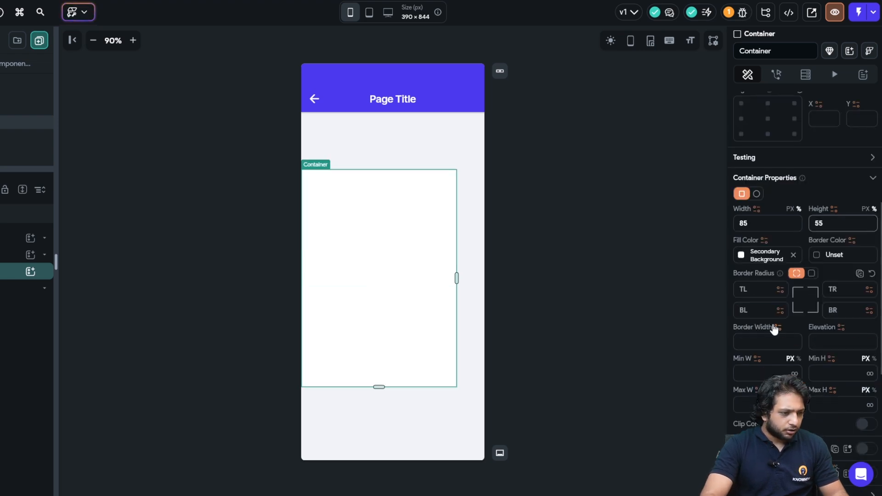
scroll(755, 264, "up", 4)
left_click(762, 276)
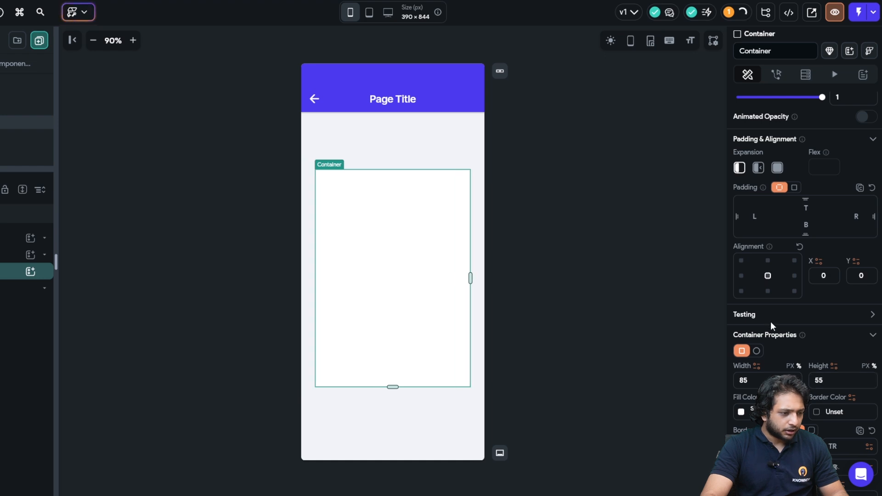
scroll(769, 324, "down", 5)
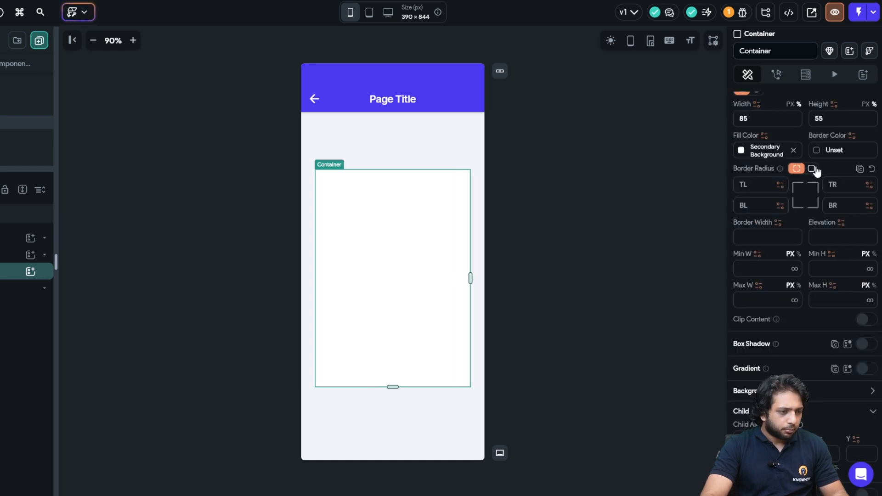
left_click(811, 168)
left_click(838, 188)
type("25")
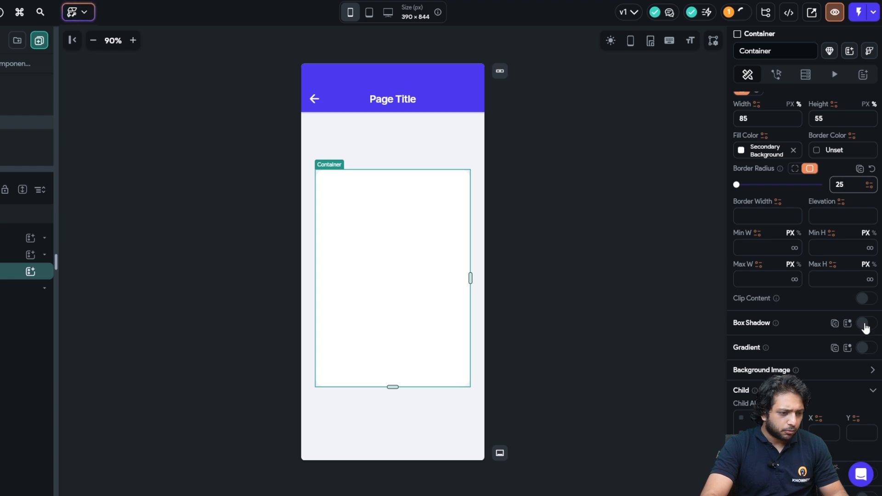
left_click(863, 324)
left_click(529, 233)
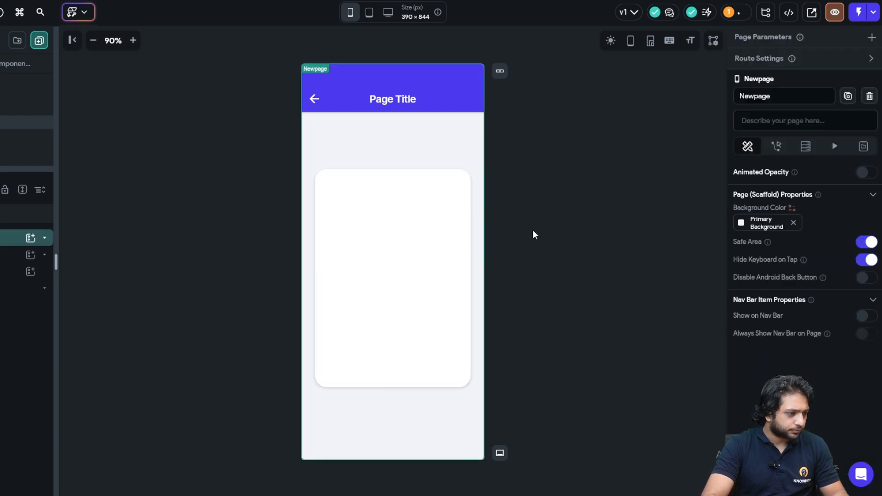
left_click(407, 305)
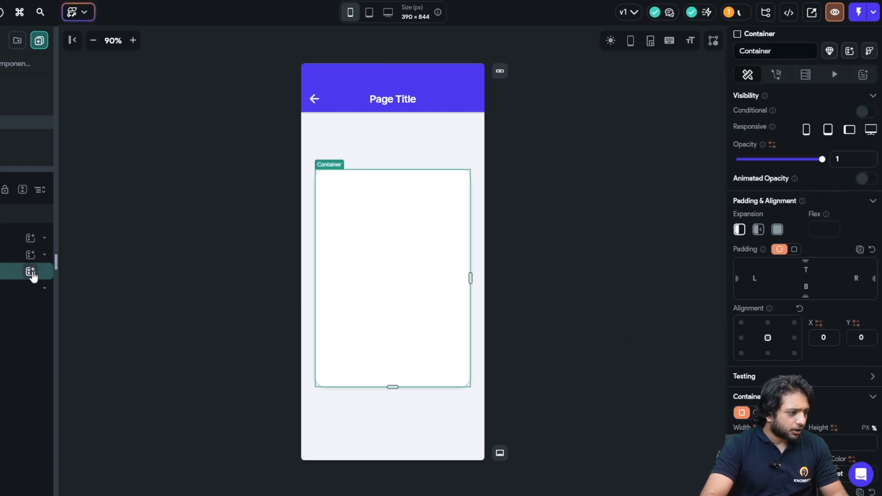
left_click(31, 272)
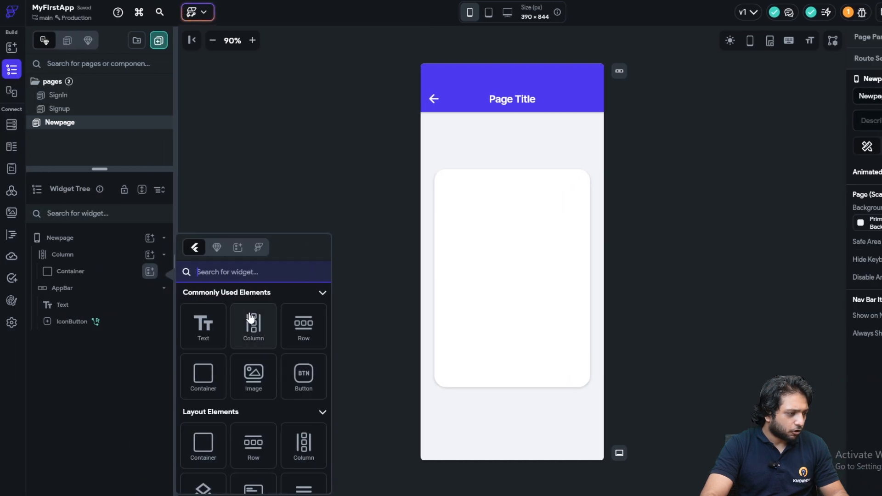
- Put a Column inside the Container and add two TextFields to it
left_click(253, 323)
left_click(150, 288)
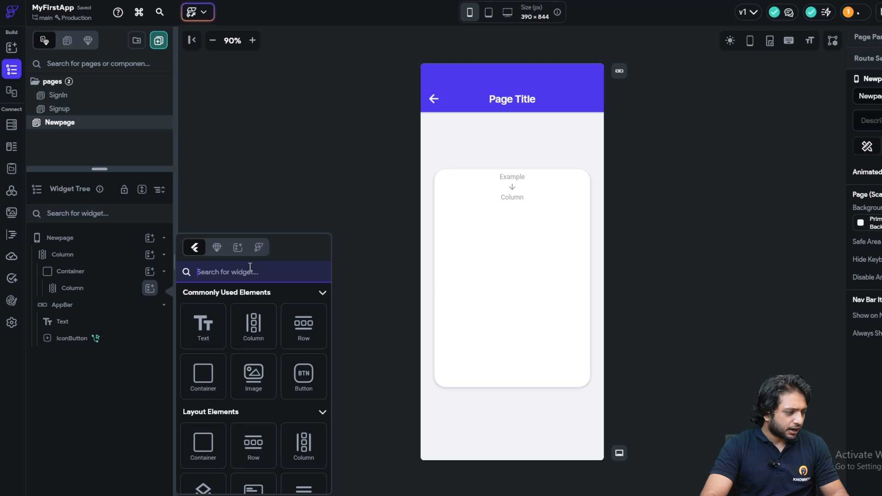
type("text")
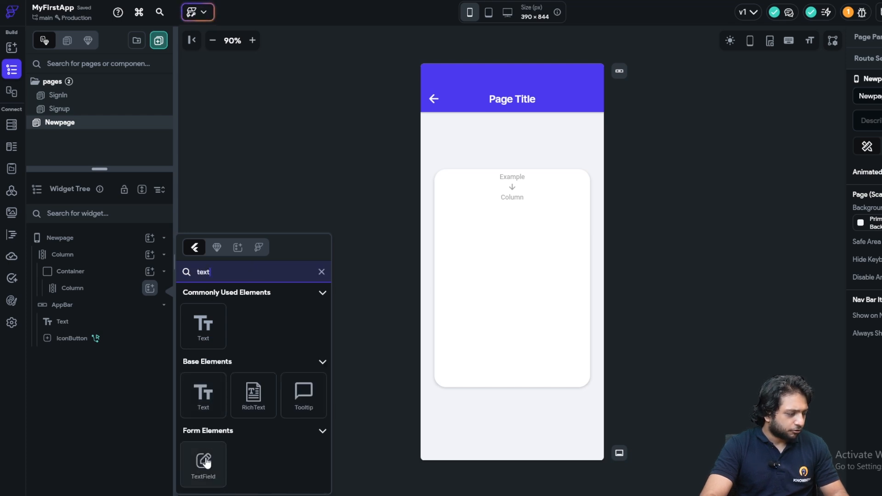
left_click_drag(206, 461, 148, 289)
left_click(149, 288)
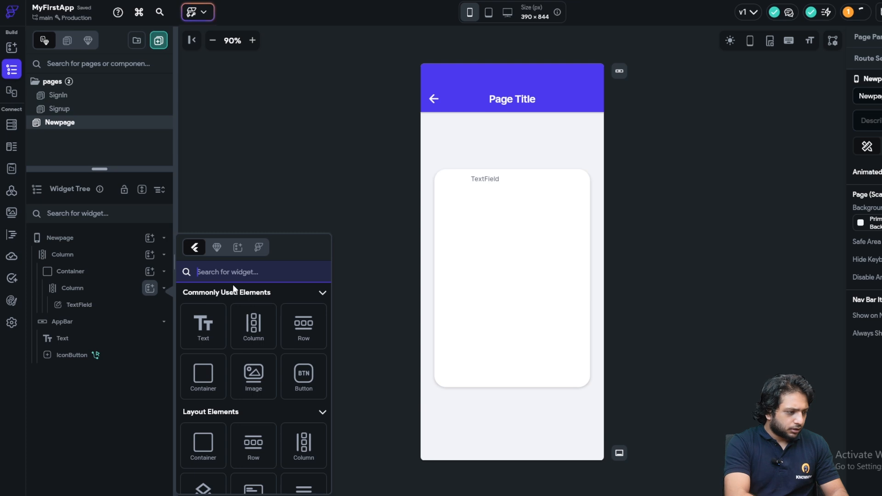
type("Last")
scroll(267, 396, "down", 2)
scroll(255, 390, "down", 2)
scroll(244, 384, "up", 3)
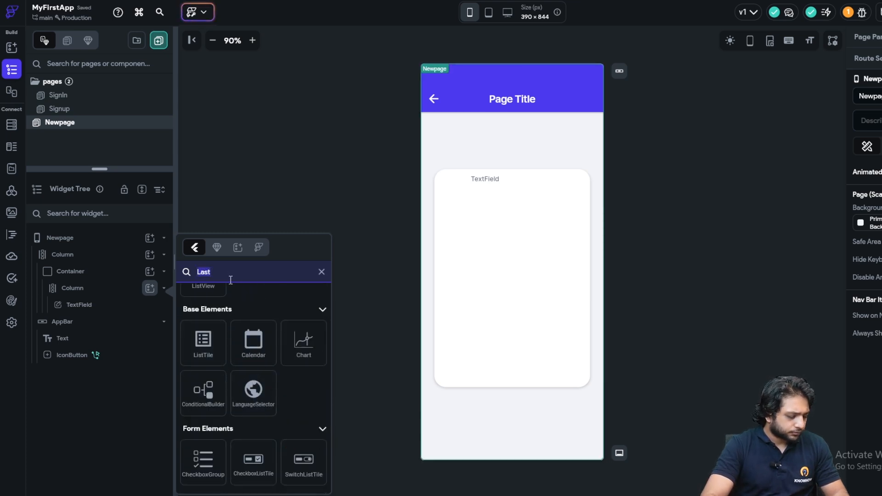
key("BackSpace")
key("BackSpace")
key("BackSpace")
key("BackSpace")
type("Text")
left_click(203, 410)
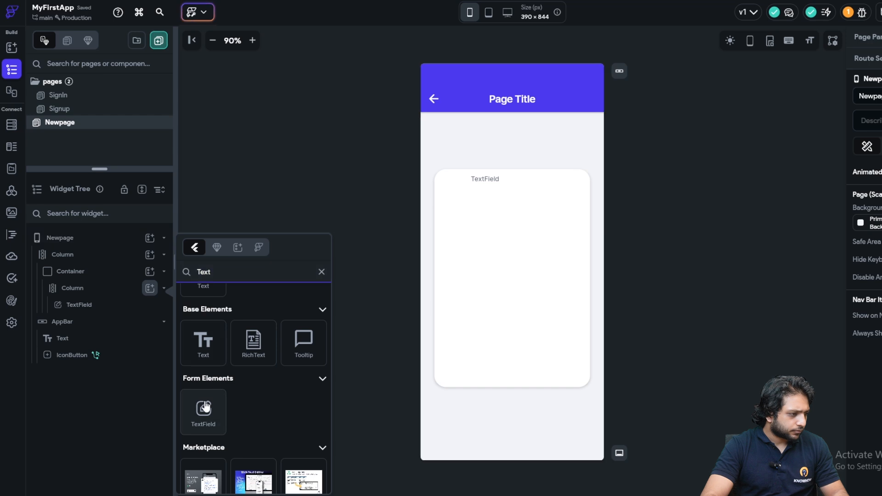
- Try adding another TextField to the card, cancelling the Replace Child Widget prompt
left_click(150, 271)
left_click(205, 272)
type("Email")
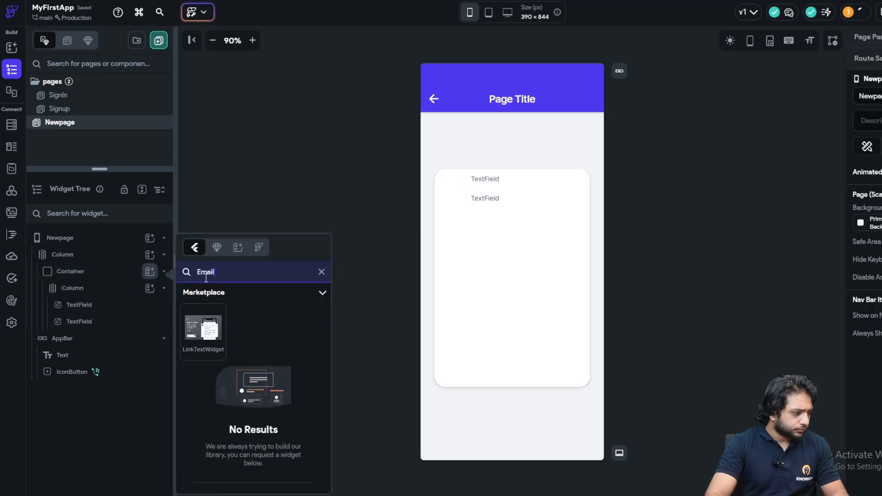
key("BackSpace")
key("BackSpace")
key("BackSpace")
key("BackSpace")
key("BackSpace")
type("Text")
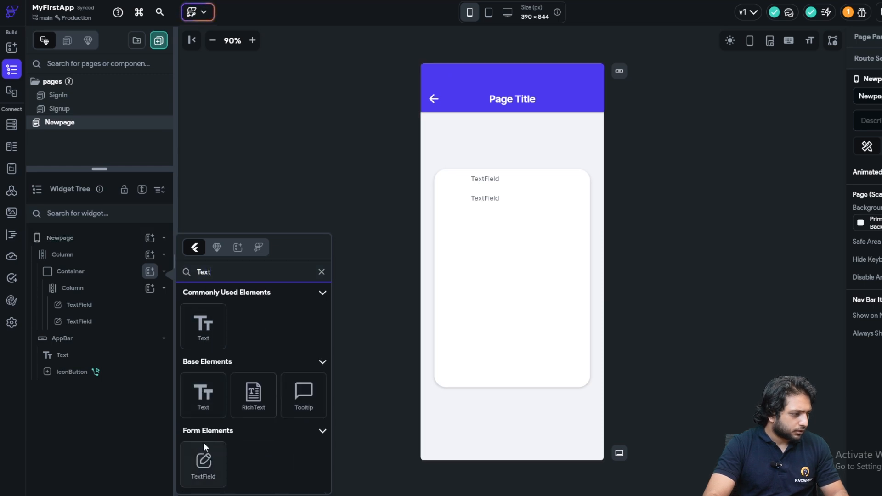
left_click(203, 454)
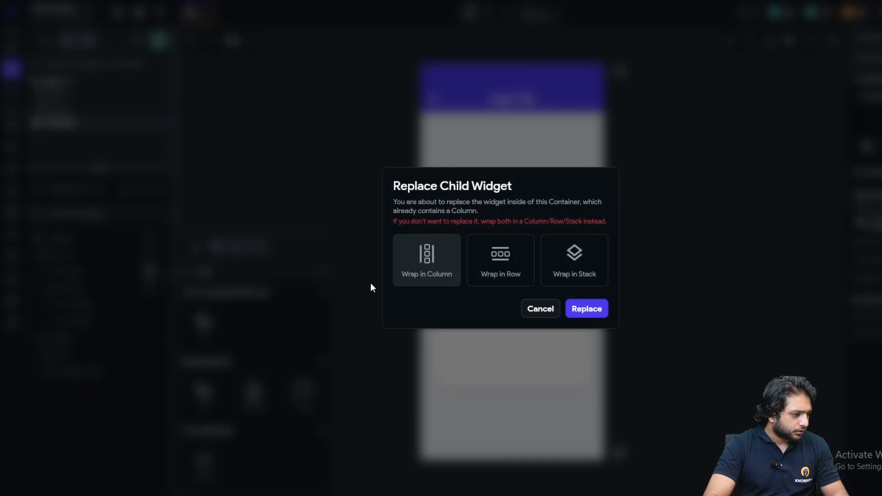
left_click(540, 309)
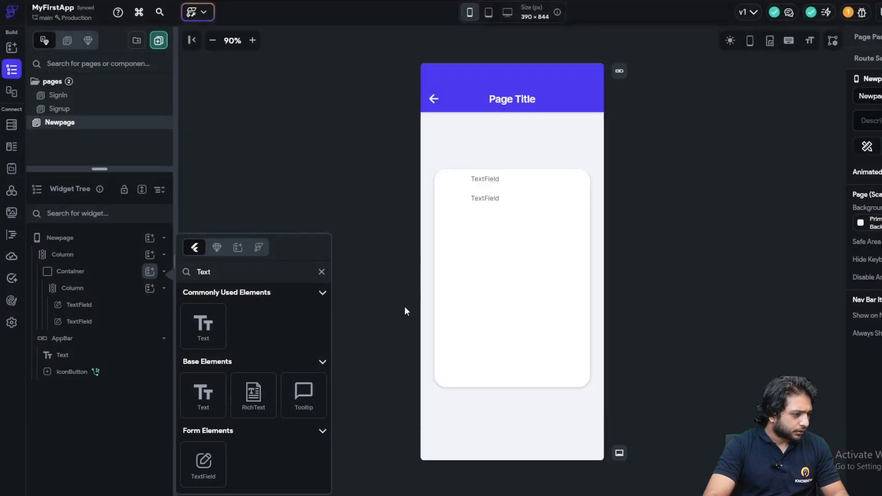
- Duplicate the second TextField twice to get four fields
left_click(518, 198)
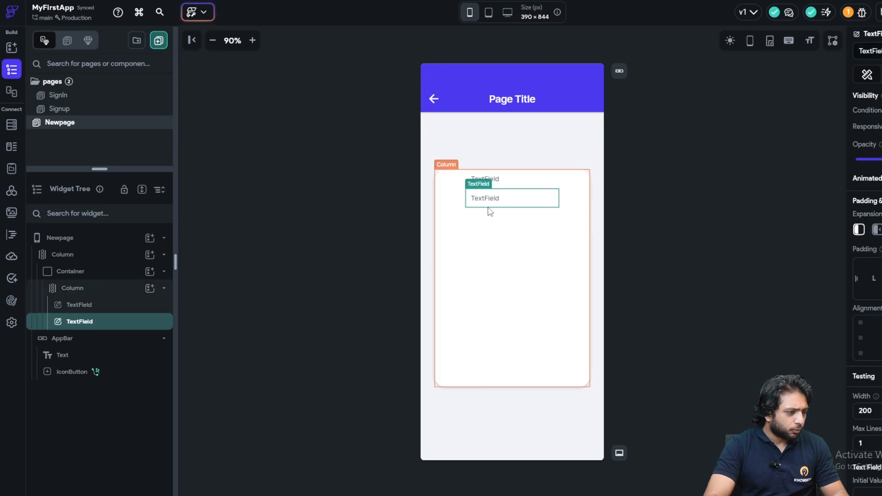
left_click(498, 180)
left_click(498, 200)
right_click(501, 204)
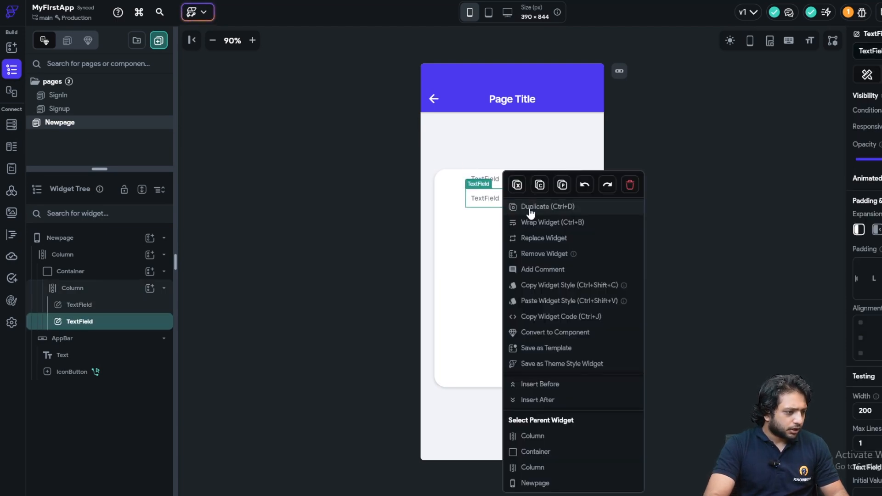
left_click(530, 209)
right_click(497, 225)
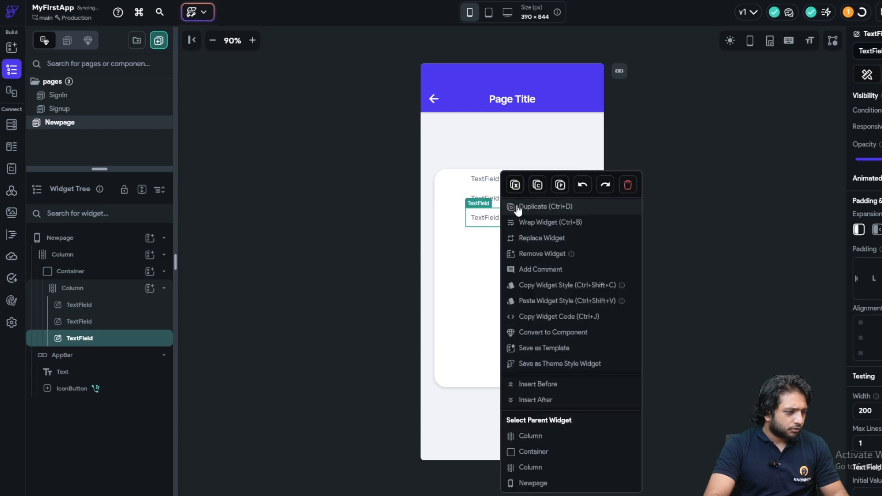
left_click(511, 205)
- Keep duplicating the bottom TextField until seven TextFields are stacked
left_click(492, 250)
right_click(492, 250)
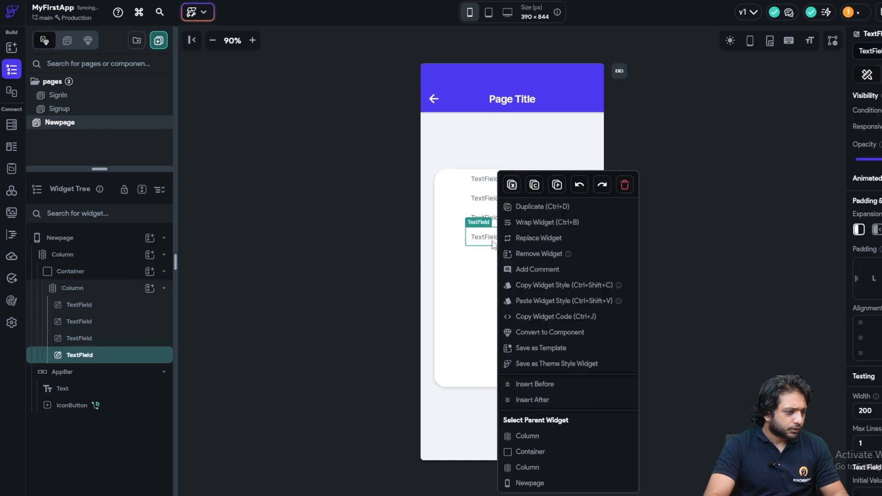
left_click(519, 207)
left_click(489, 255)
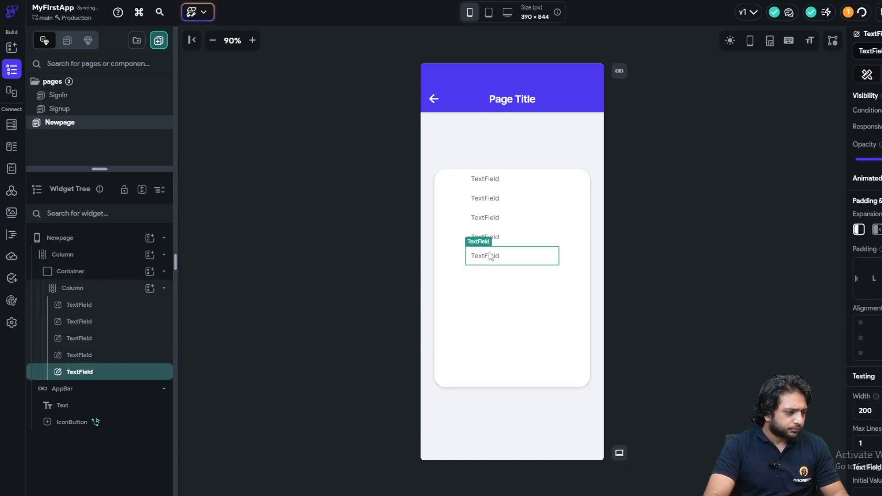
right_click(491, 256)
left_click(520, 210)
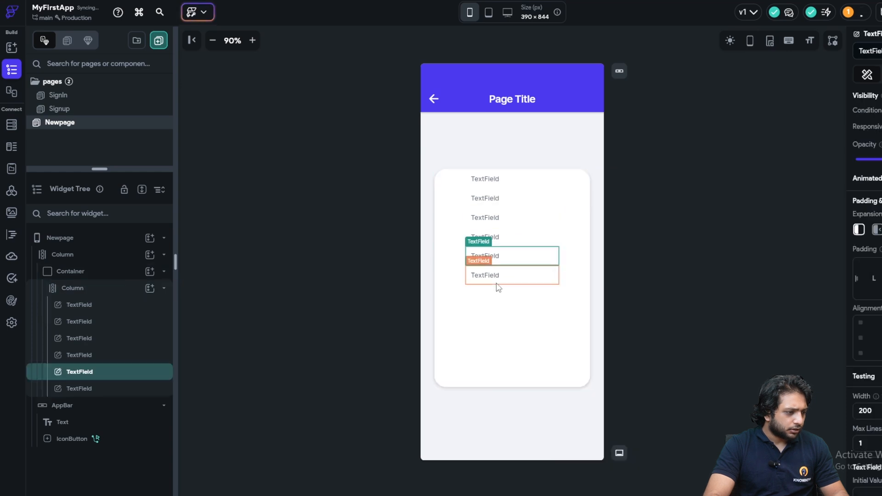
left_click(499, 285)
right_click(498, 286)
left_click(546, 209)
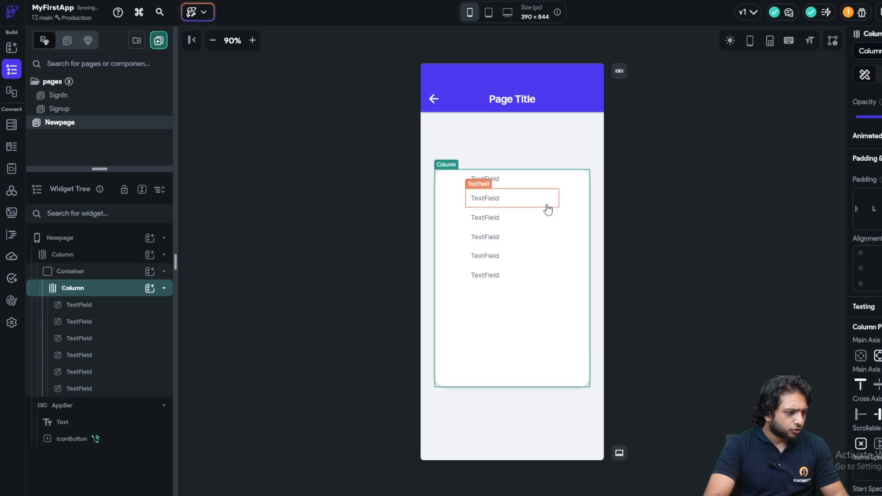
left_click(501, 180)
- Set the first TextField's hint text to prompt for the first name
double_click(764, 51)
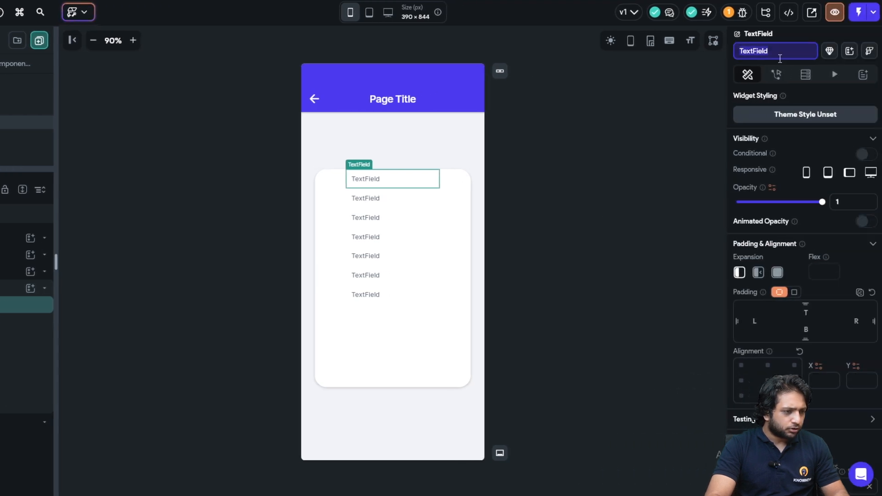
type("FirstName")
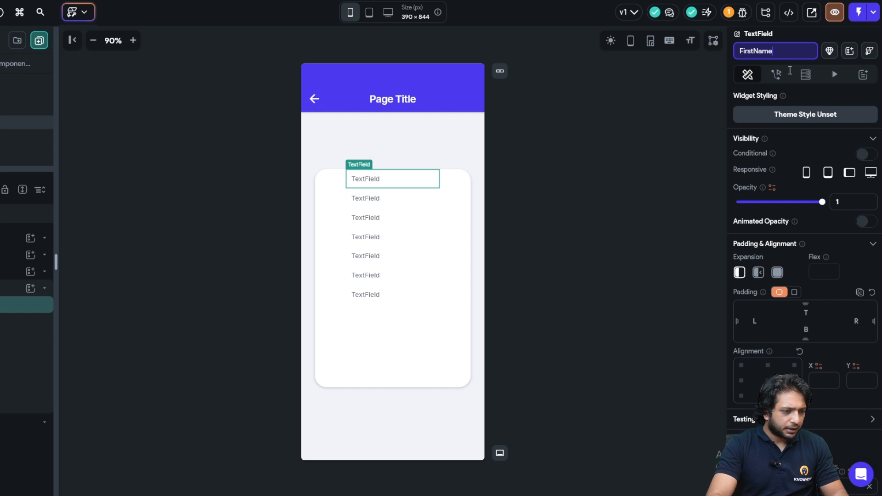
scroll(784, 215, "down", 15)
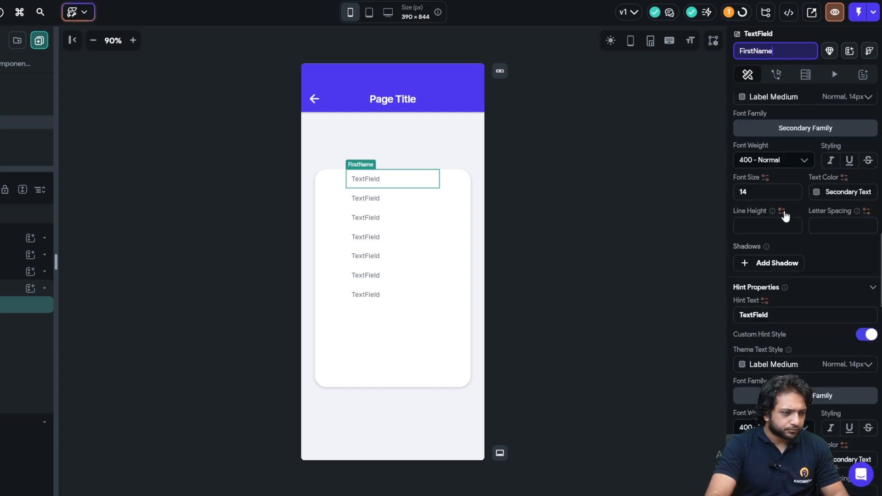
scroll(782, 264, "down", 2)
left_click_drag(772, 211, 726, 218)
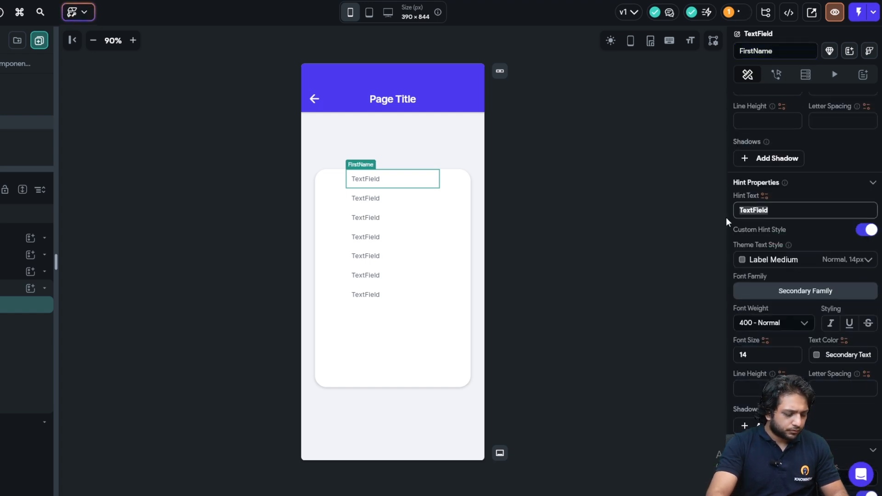
type("First Name")
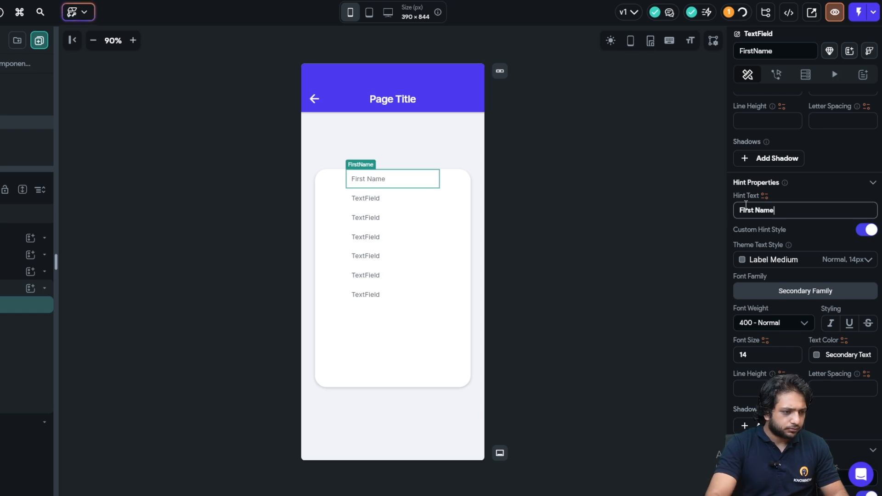
type("Enter ")
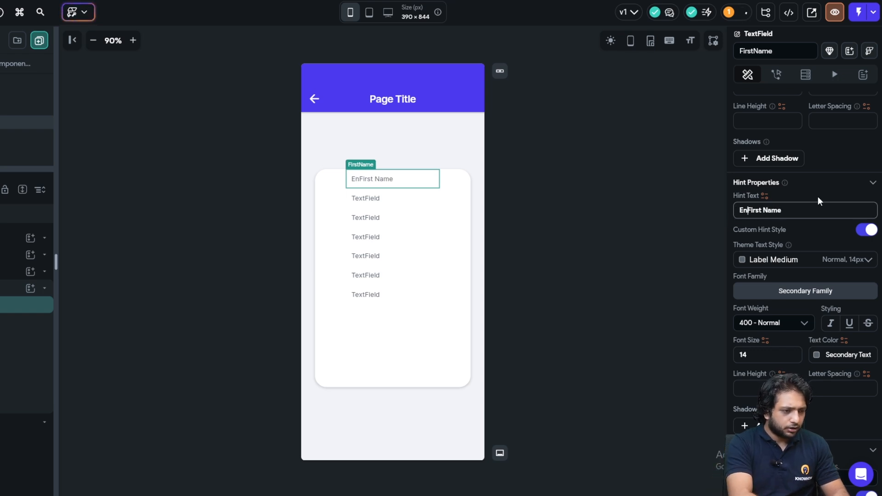
type("youy")
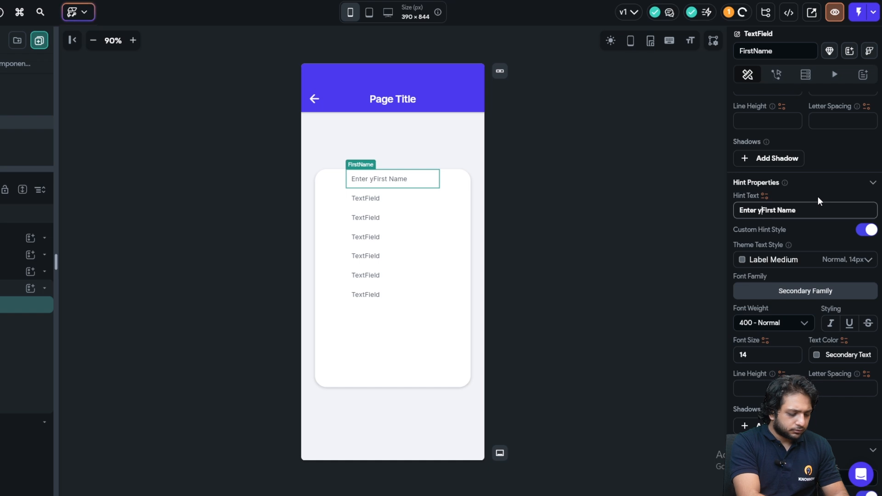
key("BackSpace")
type("r")
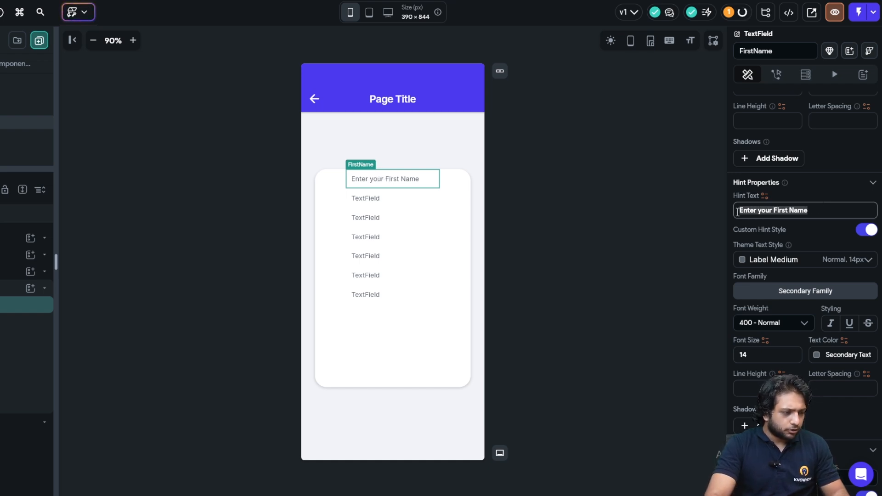
- Give the second TextField a Last Name hint and rename it LastName
left_click(419, 201)
double_click(771, 210)
type("Enter your First Name")
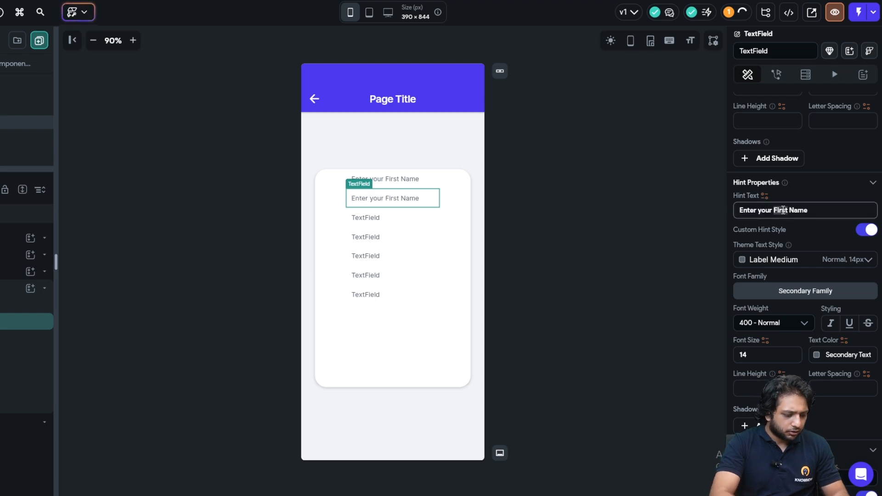
double_click(783, 210)
type("Last")
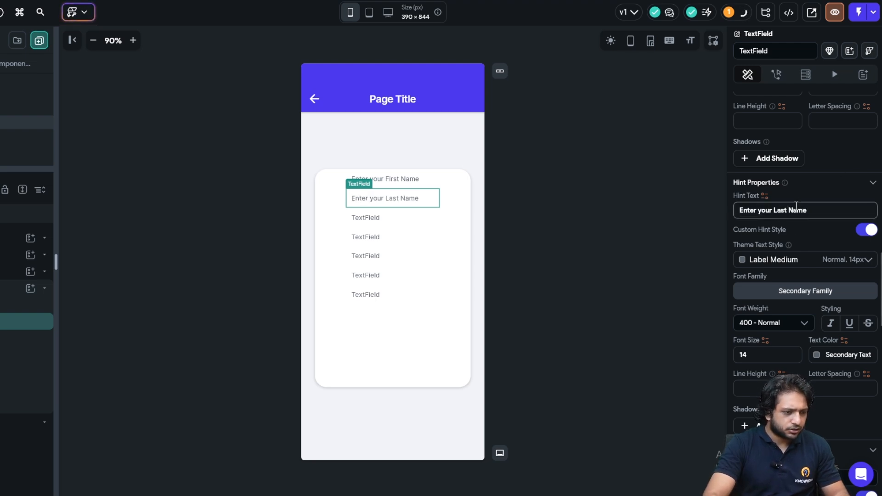
left_click_drag(800, 210, 776, 205)
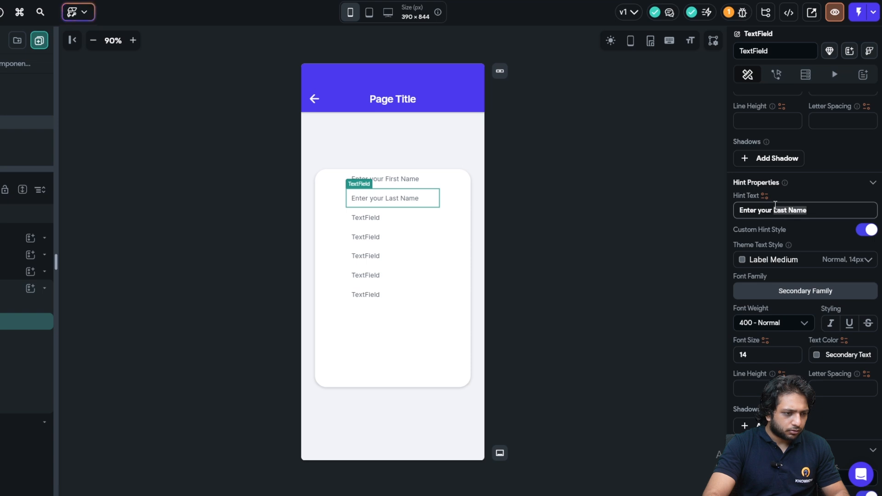
left_click(756, 58)
type("LastName")
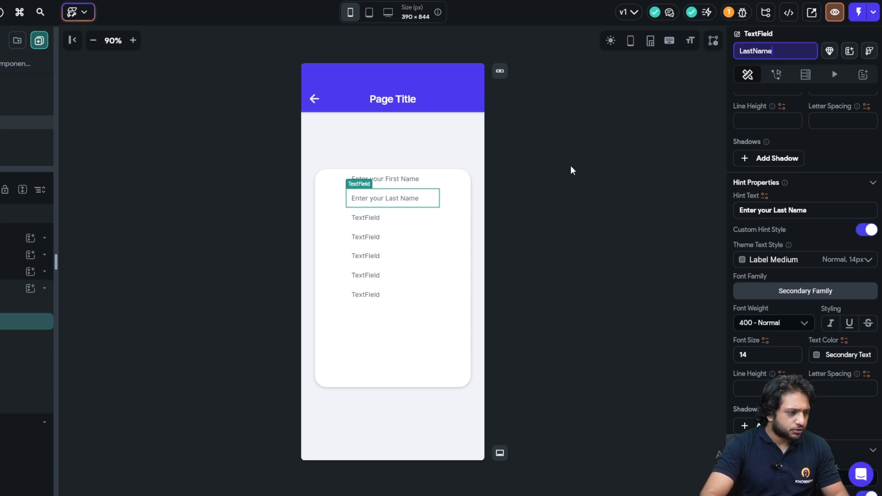
- Set the third TextField's hint to 'Enter your Email' and name it Email
left_click(393, 226)
double_click(741, 211)
type("Last Name")
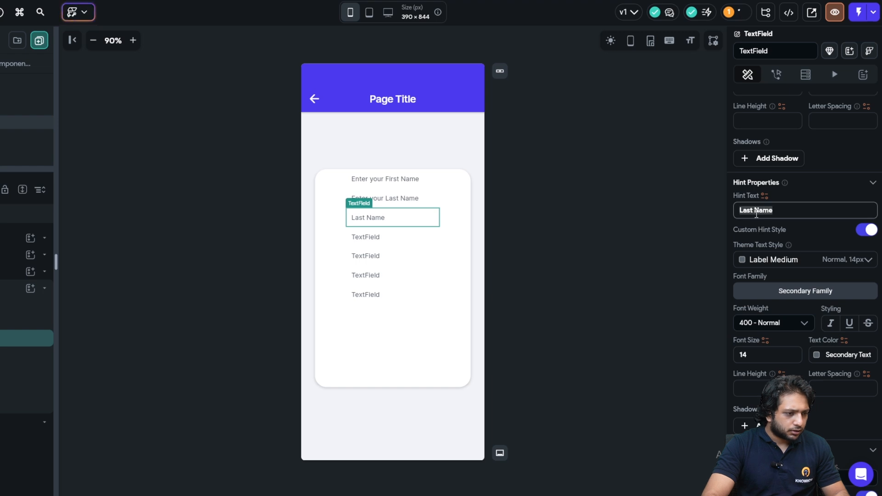
type("Enter your")
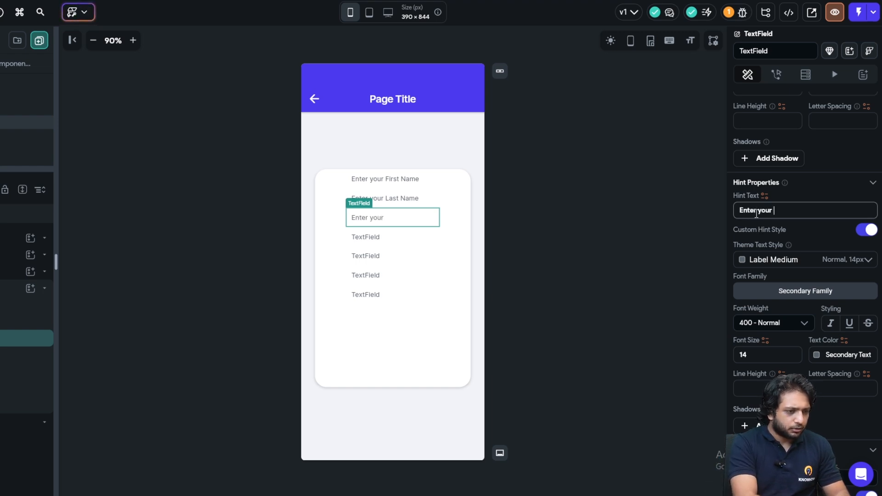
type(" Email")
left_click_drag(782, 211, 734, 53)
left_click(807, 214)
triple_click(781, 211)
left_click(797, 211)
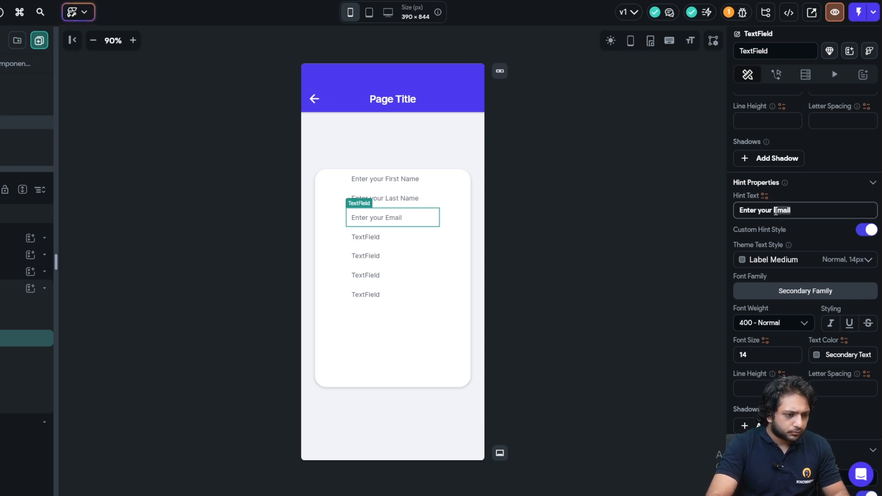
double_click(756, 50)
type("Email")
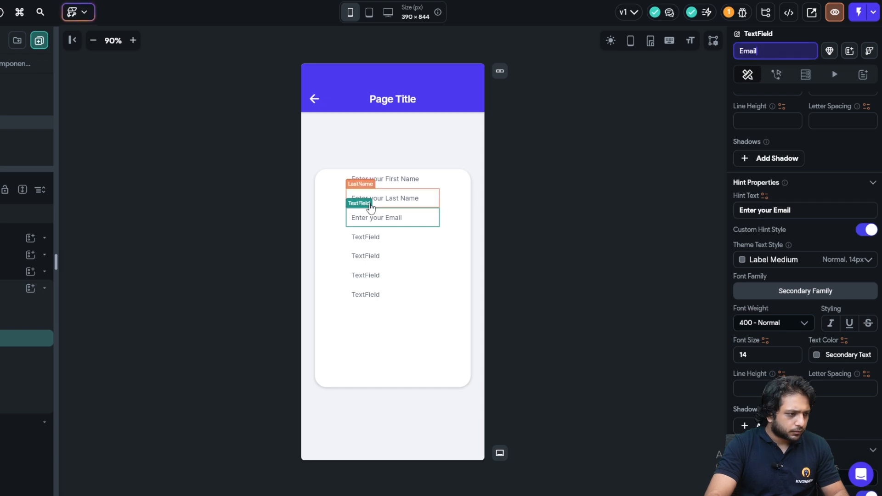
- Set the fourth TextField's hint to 'Enter Phone' and name it EnterPhone
left_click(380, 238)
left_click_drag(770, 212, 740, 218)
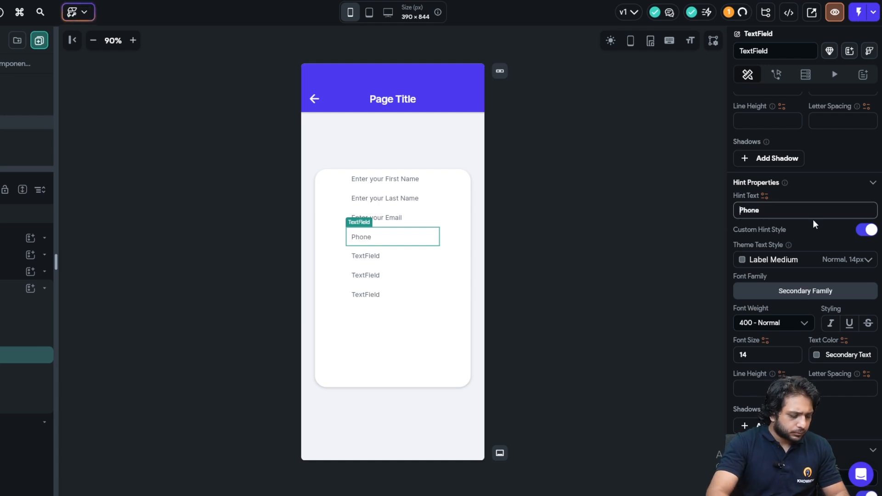
type("Enter")
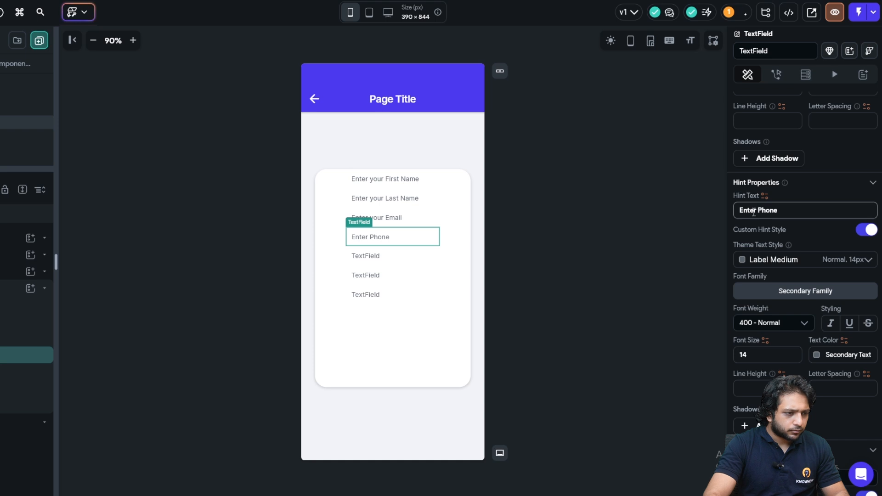
left_click_drag(778, 210, 752, 118)
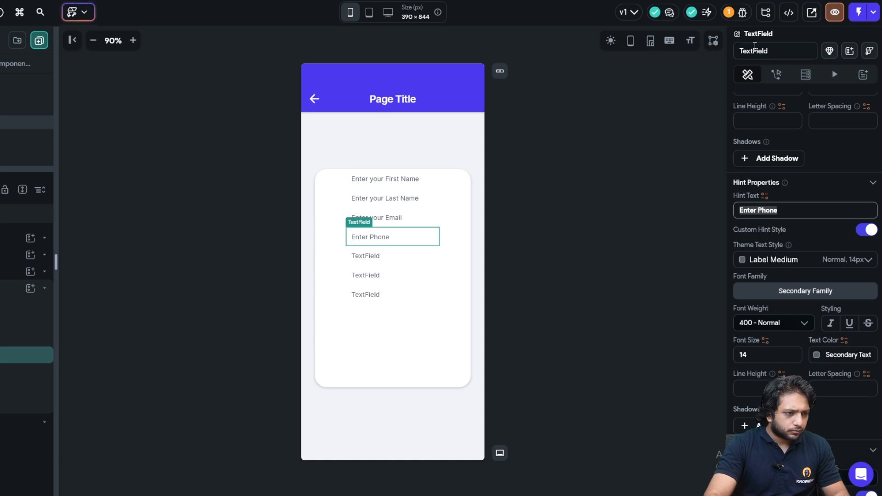
double_click(753, 51)
type("EnterPhone")
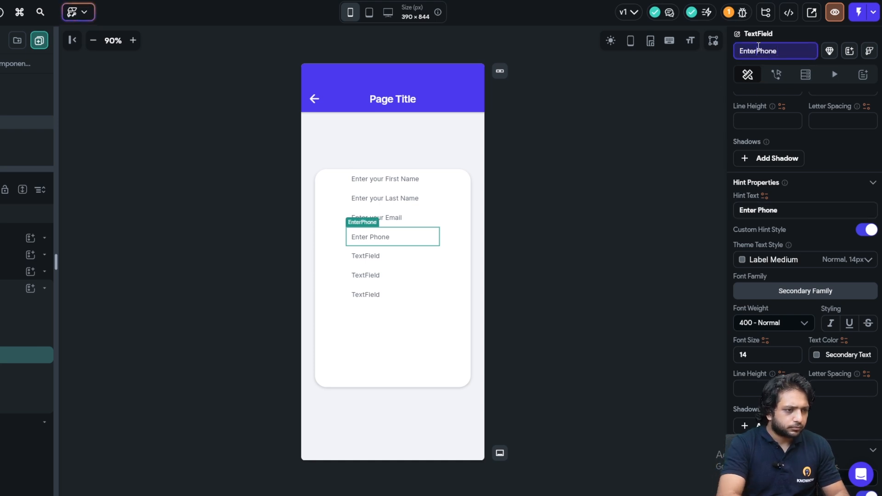
left_click(673, 121)
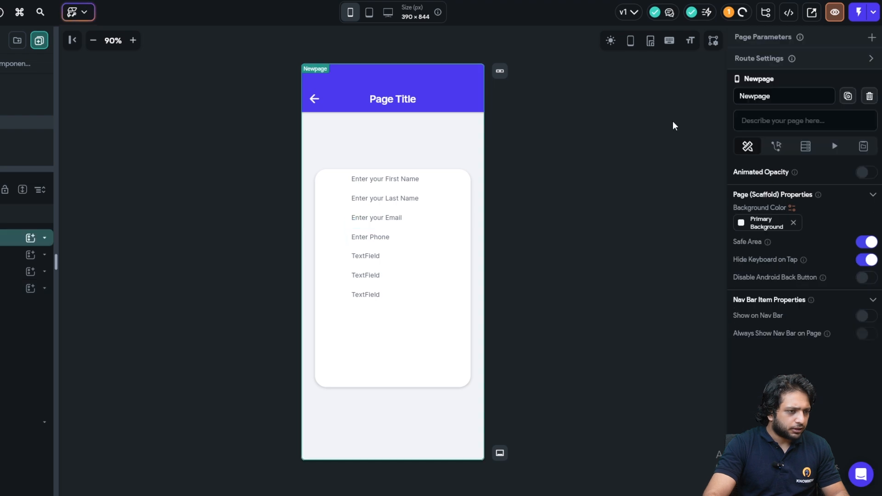
- Rename the fifth TextField to City and give it the hint 'Enter your City'
left_click(395, 256)
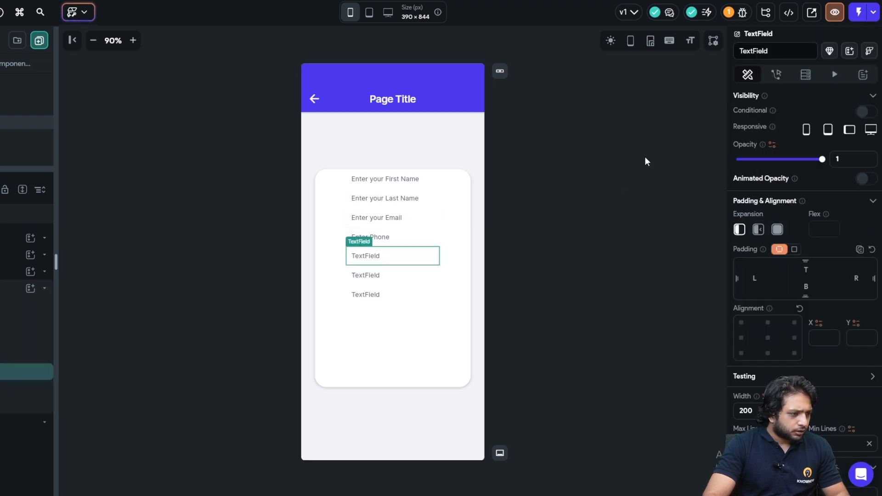
left_click(763, 50)
key("ctrl+a")
key("BackSpace")
type("City")
scroll(781, 257, "down", 15)
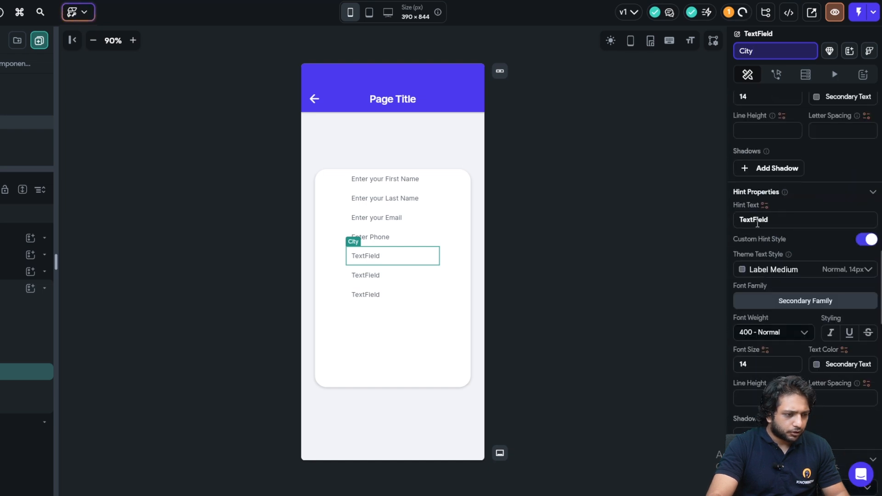
double_click(757, 221)
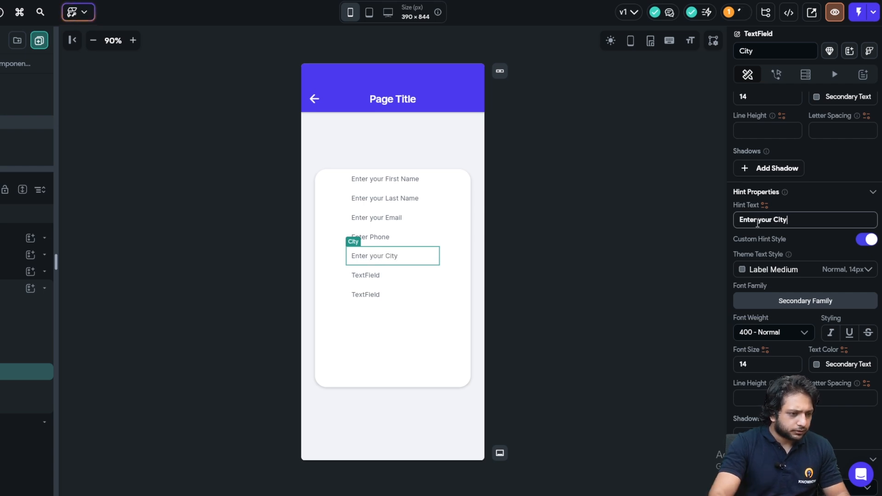
- Set the last two TextFields' hints to 'Enter State' and 'Enter Job Profession'
left_click(432, 277)
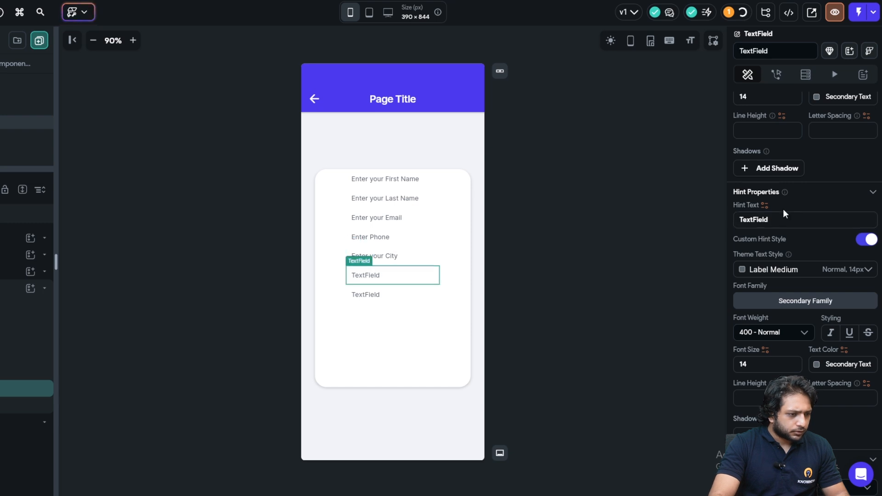
double_click(756, 219)
type("Enter State")
left_click(377, 296)
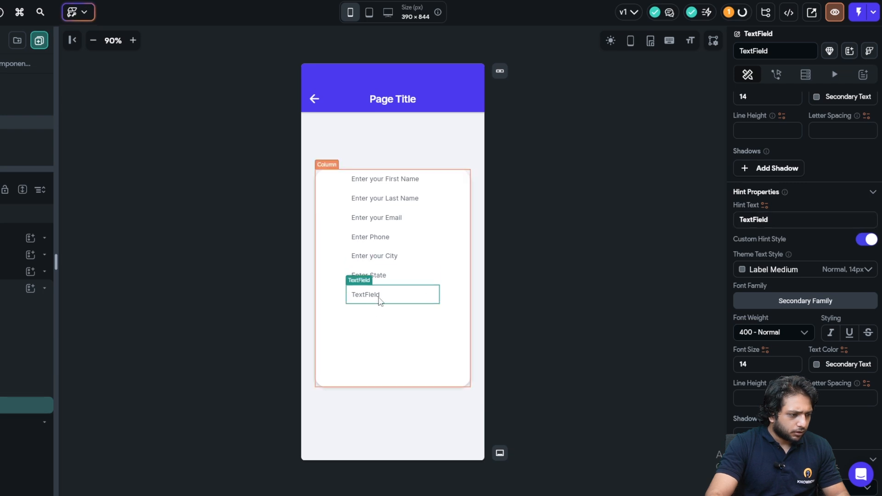
double_click(757, 220)
type("Enter Job Profe")
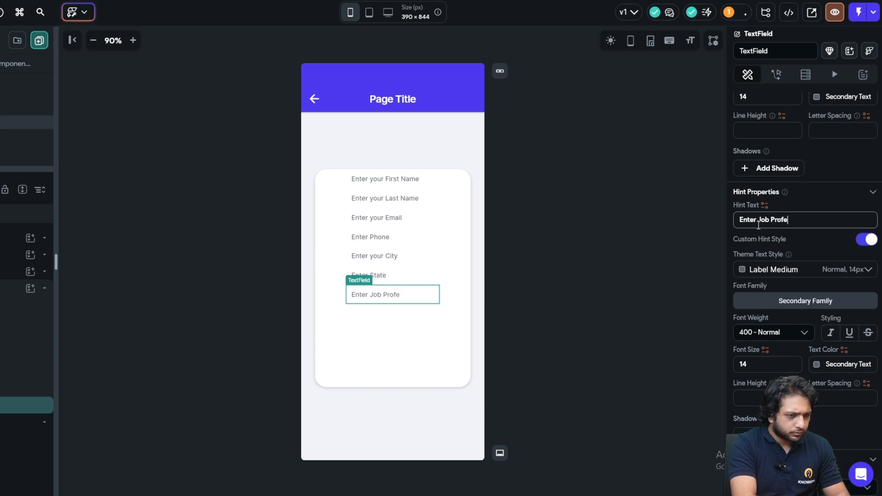
type("ssion")
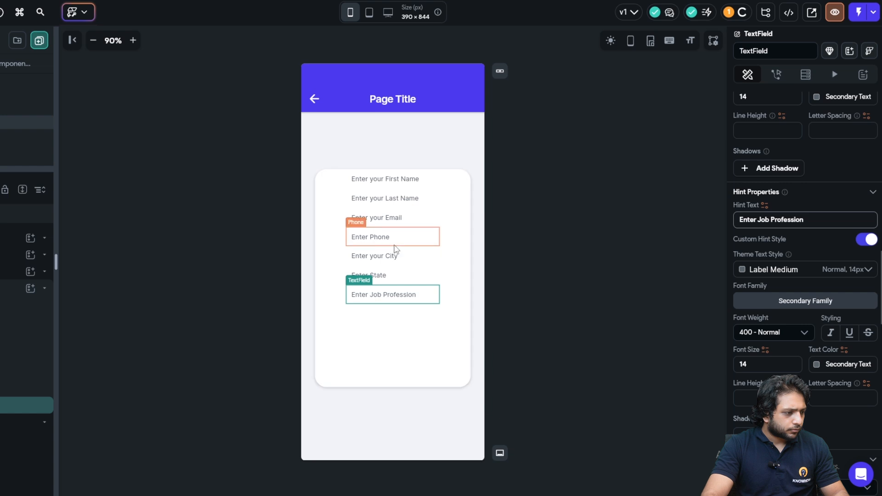
left_click(596, 250)
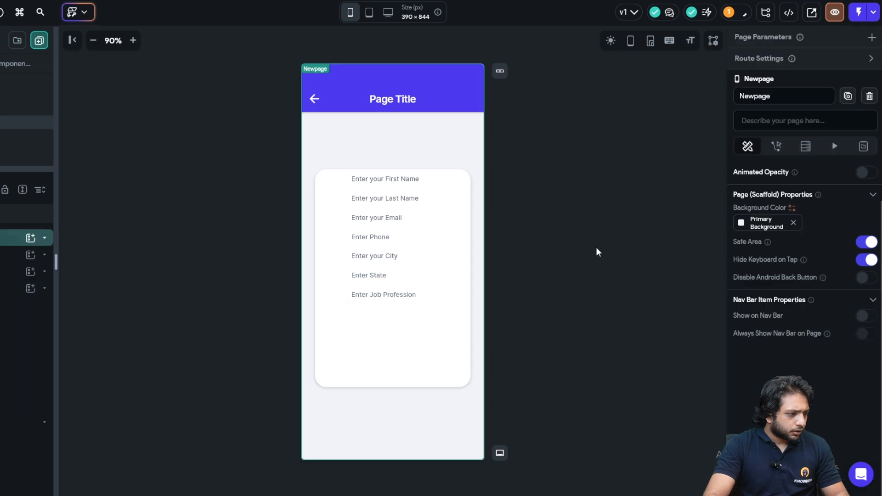
left_click(369, 345)
- Space the column's fields evenly and set the FirstName field's border radius to 20
scroll(780, 238, "down", 4)
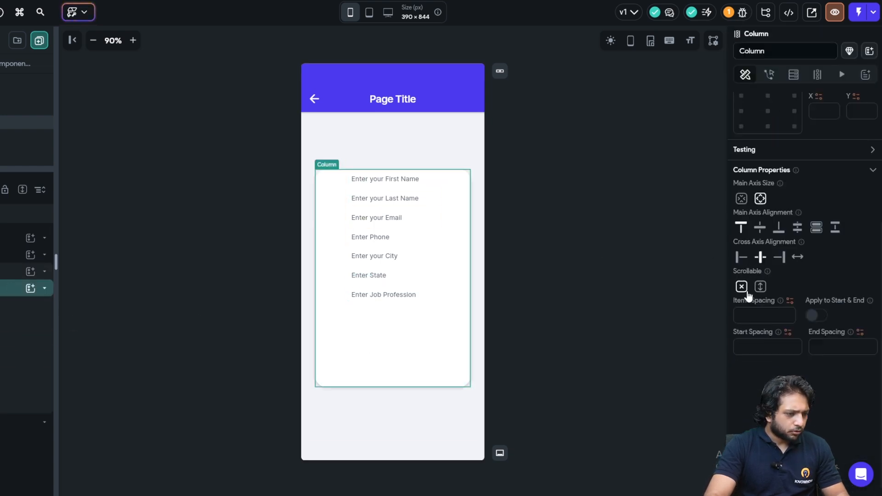
left_click(797, 229)
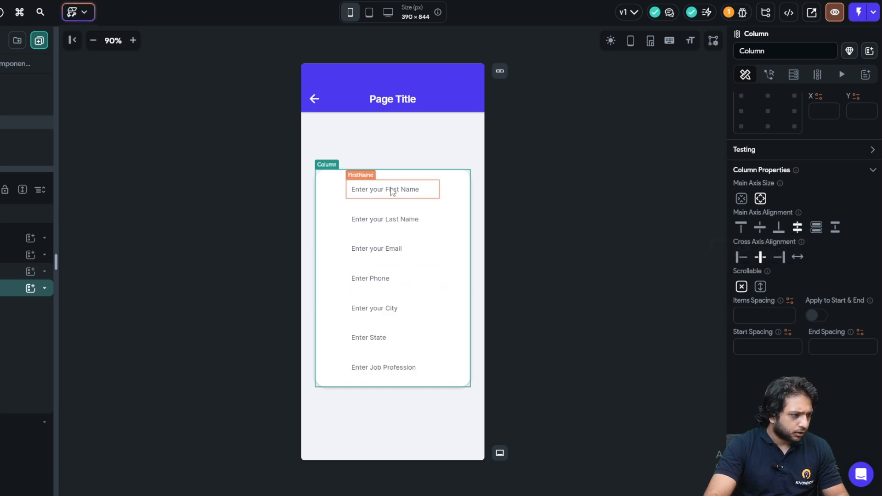
left_click(390, 190)
scroll(778, 187, "down", 5)
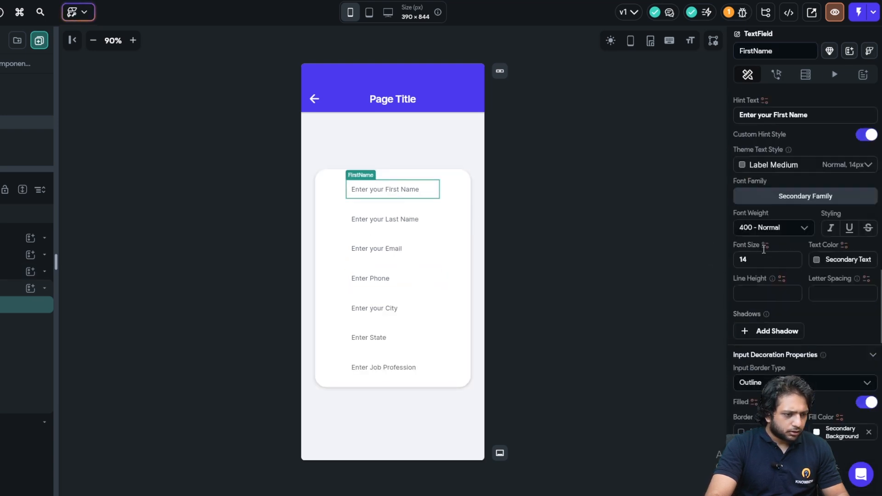
scroll(827, 186, "down", 3)
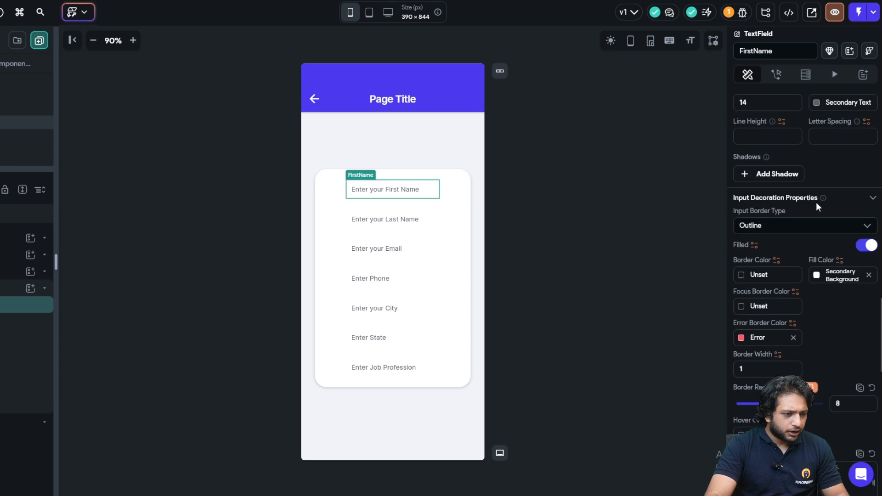
scroll(808, 280, "down", 2)
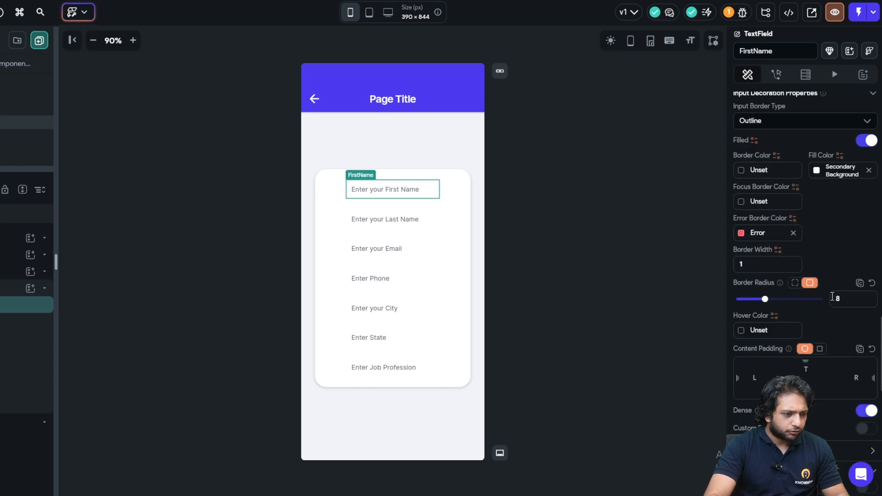
double_click(825, 303)
type("20")
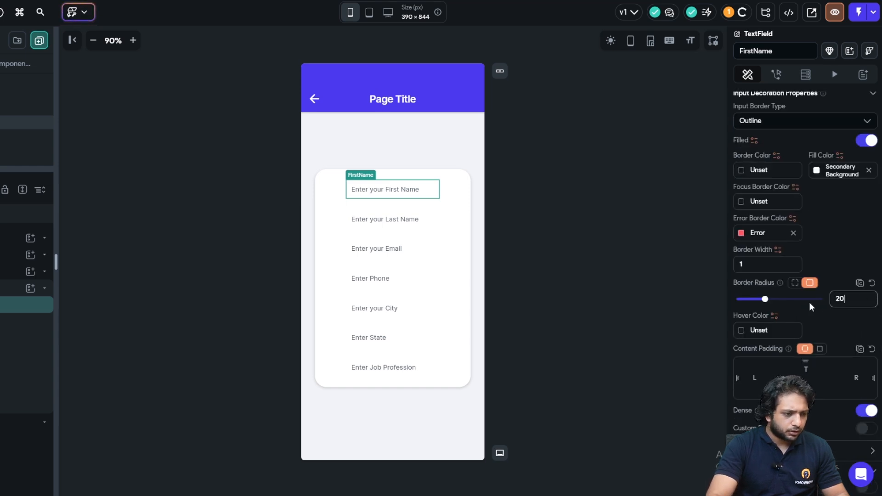
- Give FirstName a Primary Text border colour and a Primary focus border colour
left_click(741, 172)
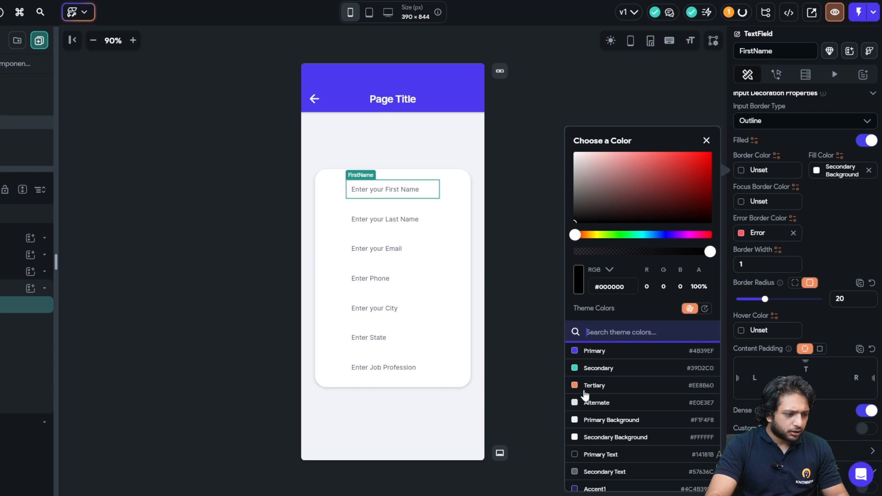
left_click(591, 455)
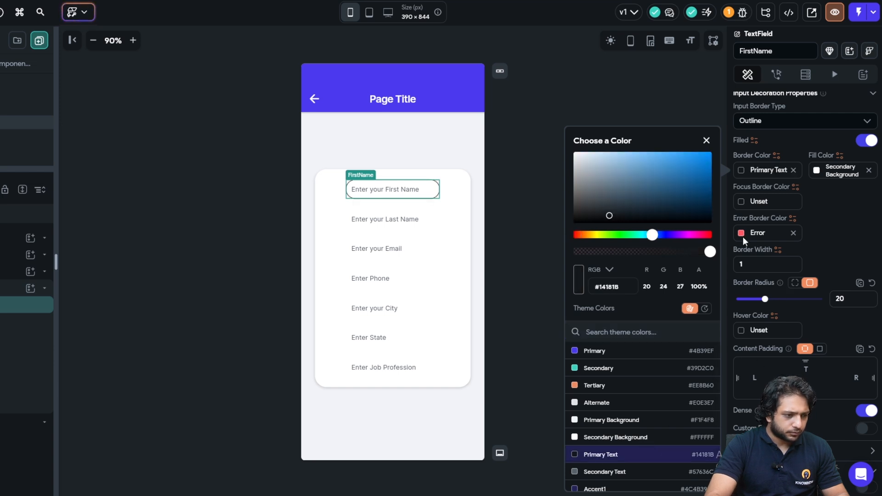
left_click(740, 203)
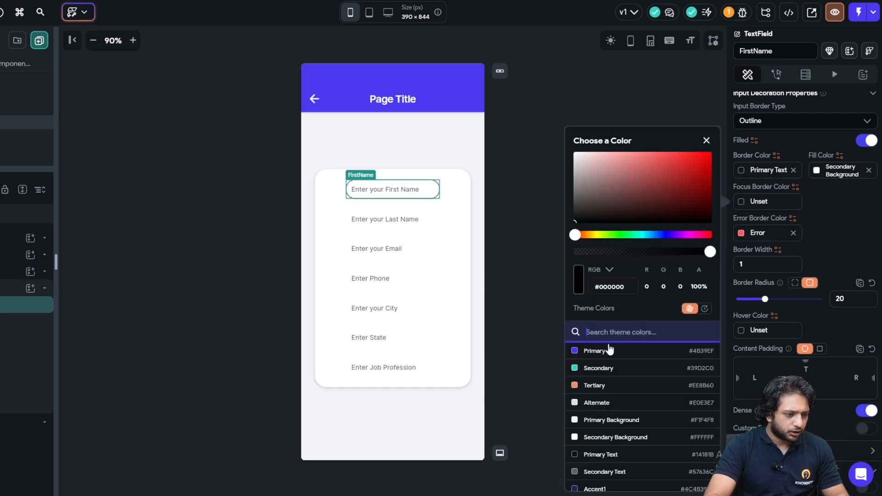
left_click(595, 351)
- Give LastName border radius 20, a Secondary focus border and a Primary border
left_click(388, 223)
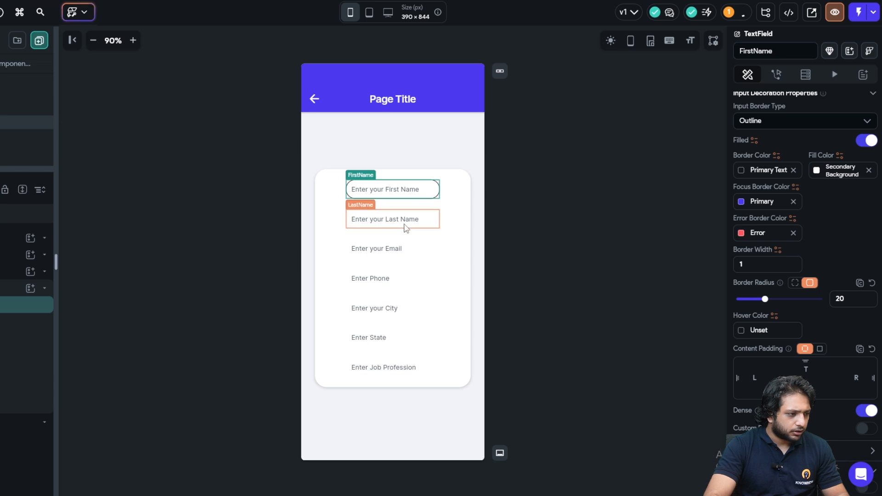
type("20")
left_click(740, 206)
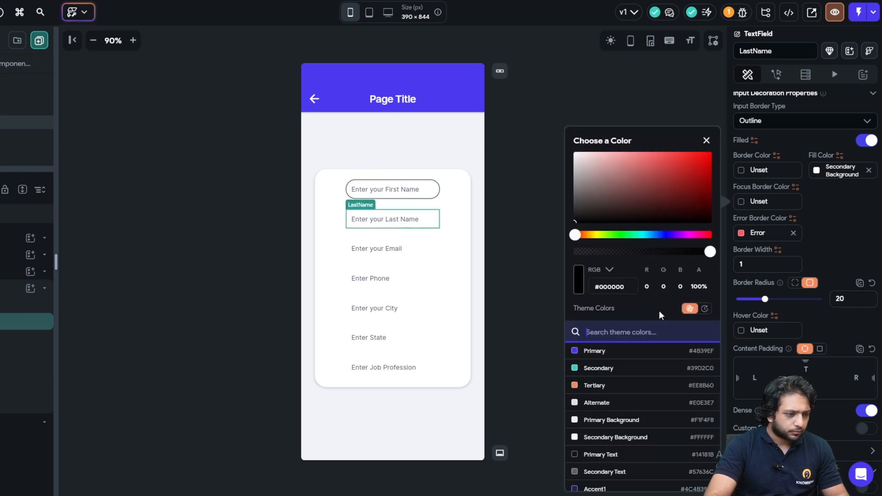
left_click(592, 367)
left_click(761, 210)
left_click(740, 169)
left_click(574, 351)
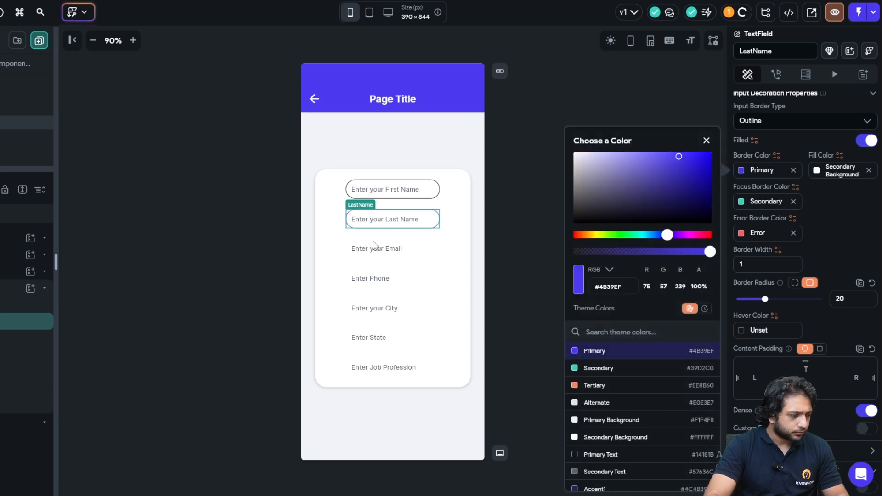
left_click(418, 256)
left_click(421, 254)
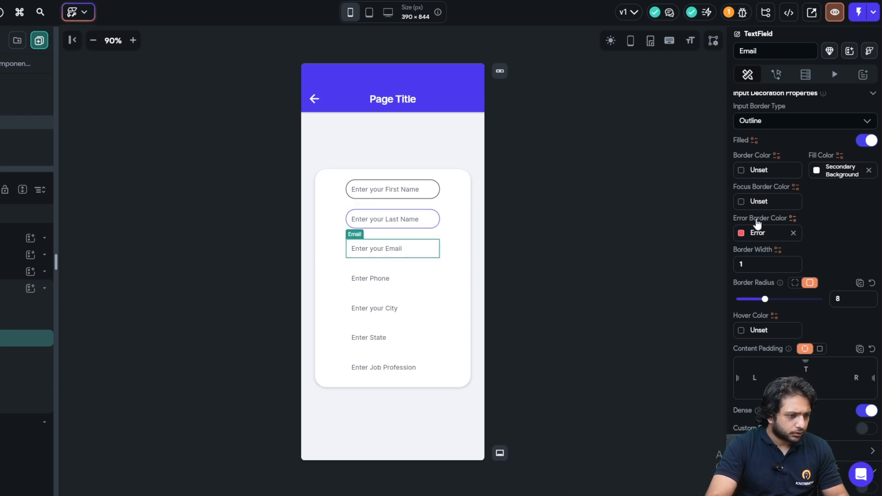
- Change LastName to a Primary Text border with a Primary focus border
left_click(461, 224)
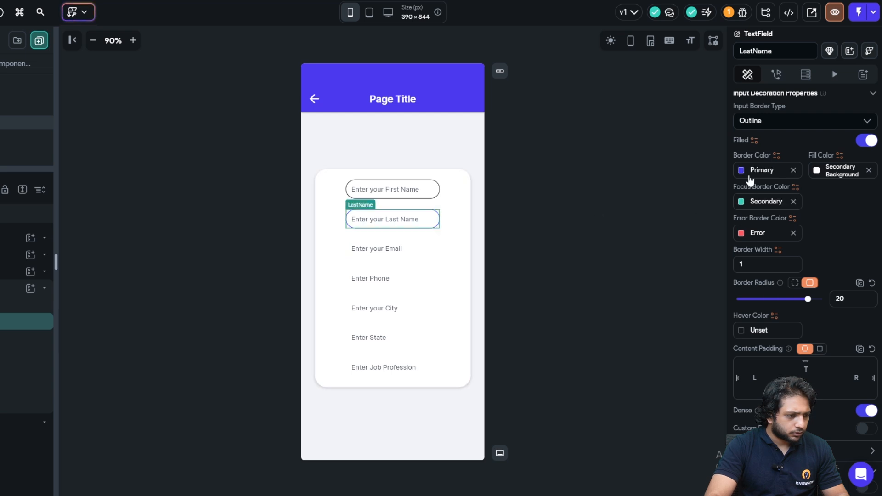
left_click(742, 172)
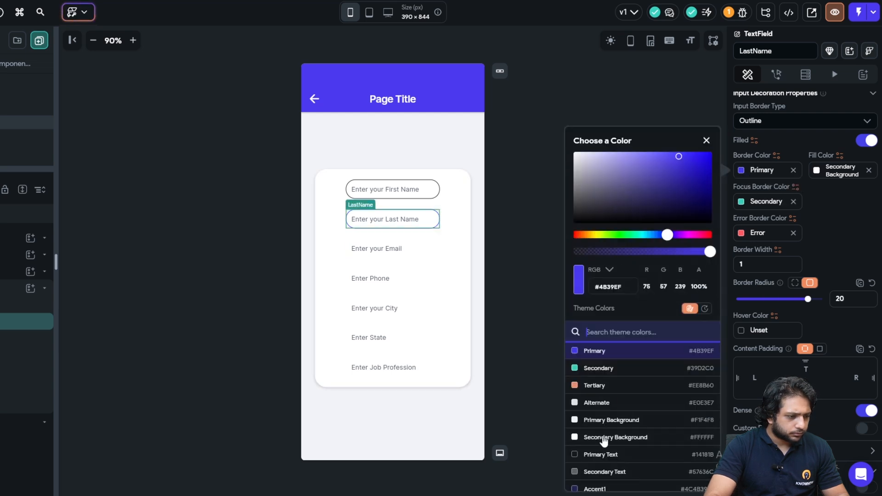
left_click(643, 454)
left_click(742, 202)
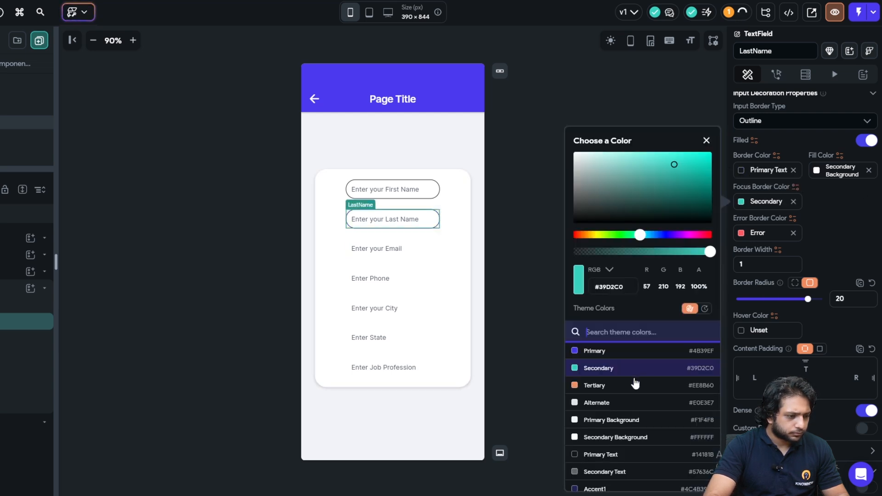
left_click(617, 352)
- Give Email border radius 20, a Primary Text border and a Primary focus border
left_click(395, 250)
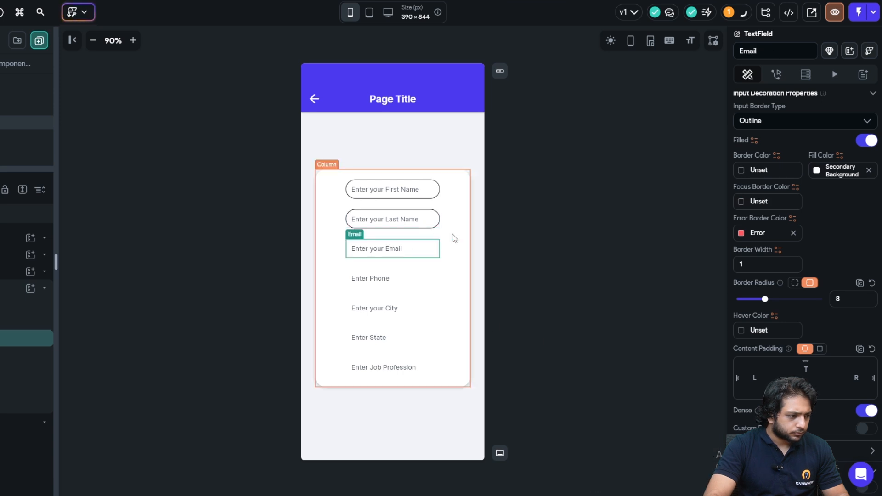
double_click(837, 300)
type("20")
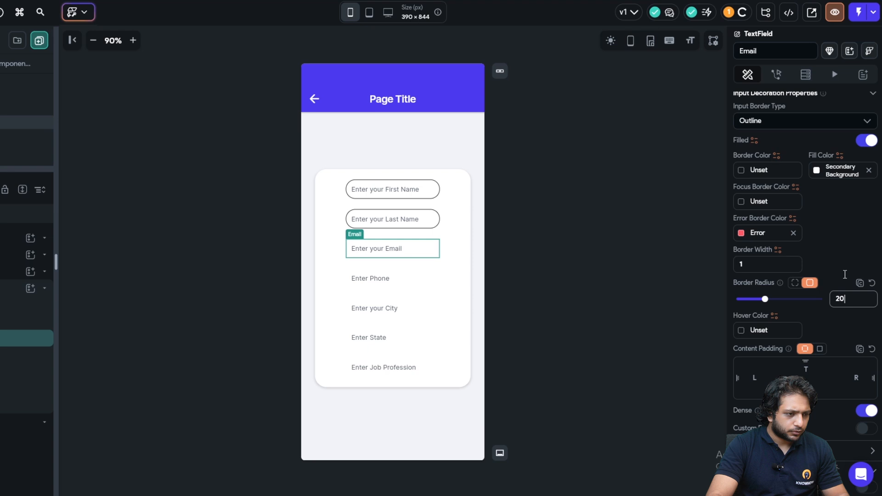
left_click(745, 174)
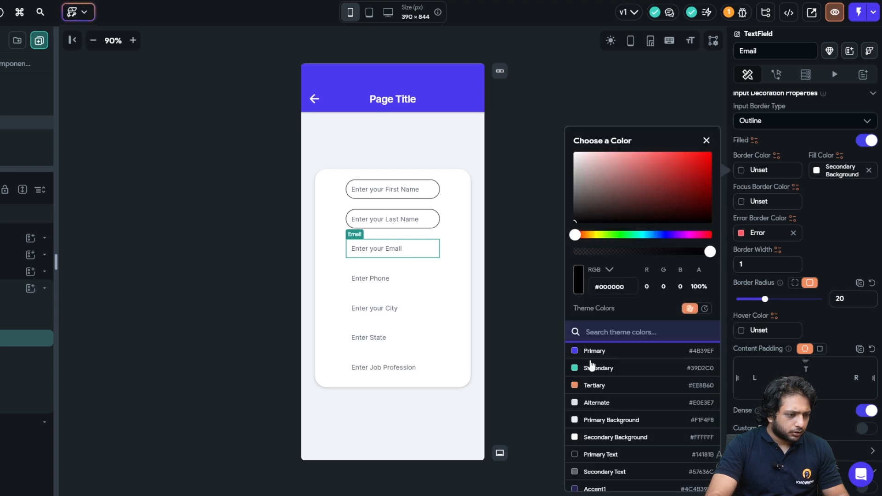
left_click(595, 454)
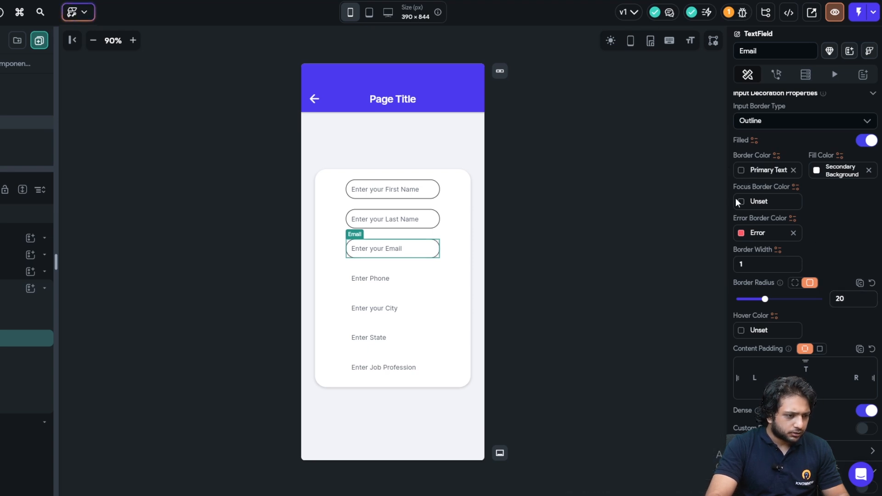
left_click(739, 202)
left_click(615, 351)
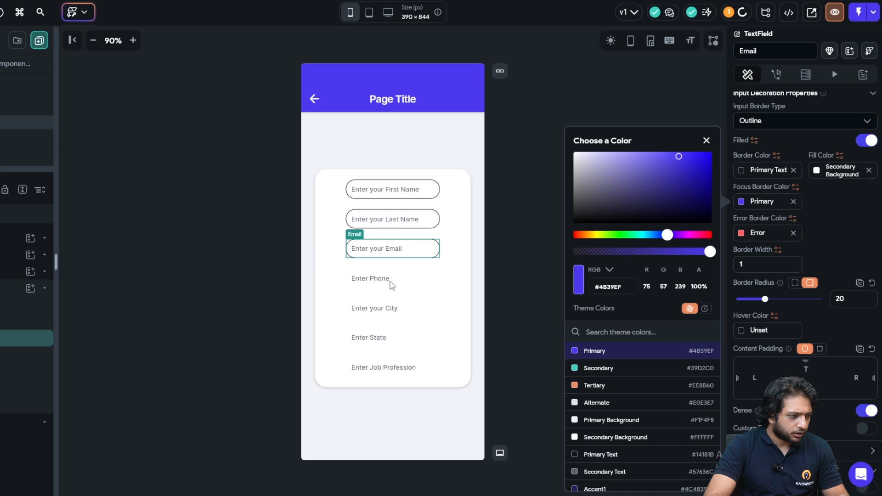
- Give Phone a Primary Text border and a Primary focus border
left_click(400, 281)
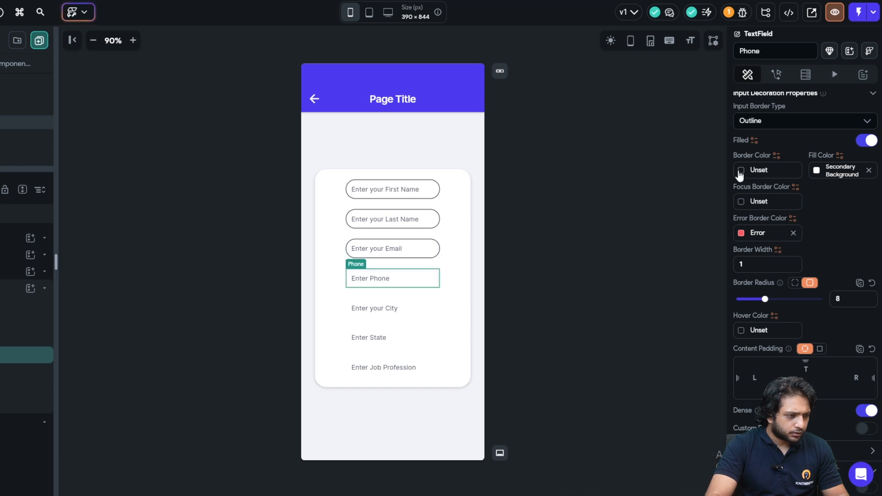
left_click(741, 174)
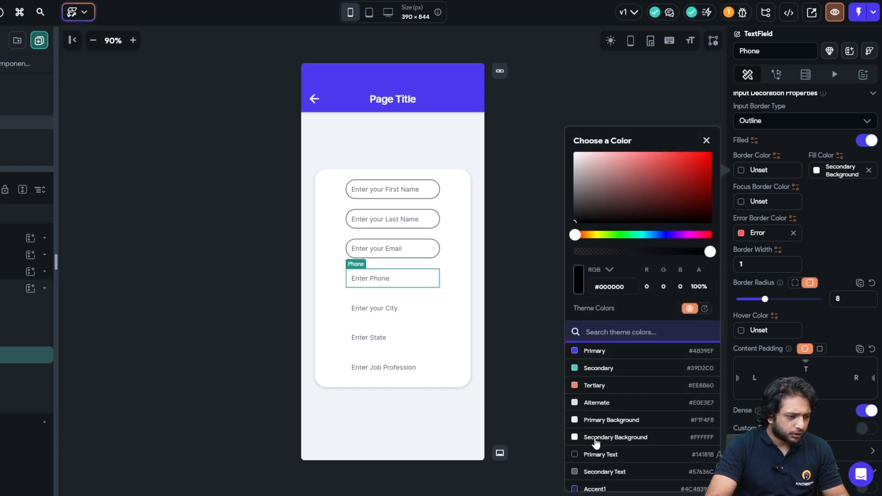
left_click(597, 455)
left_click(744, 202)
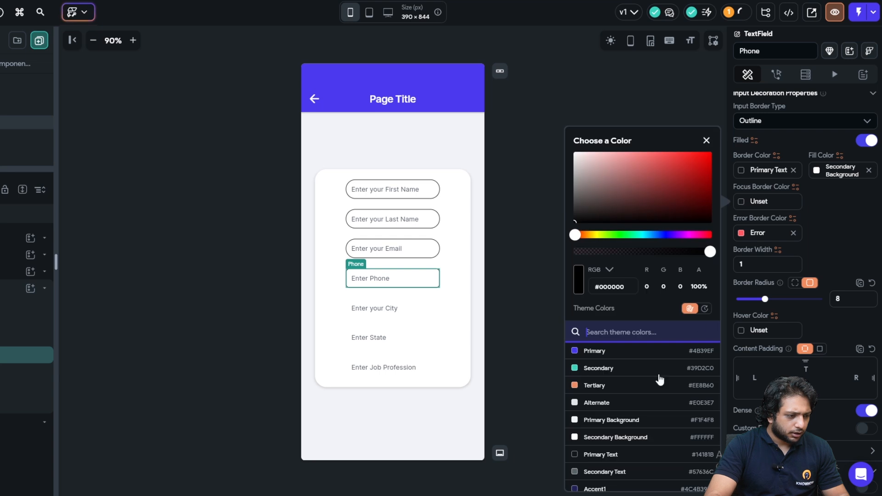
left_click(602, 353)
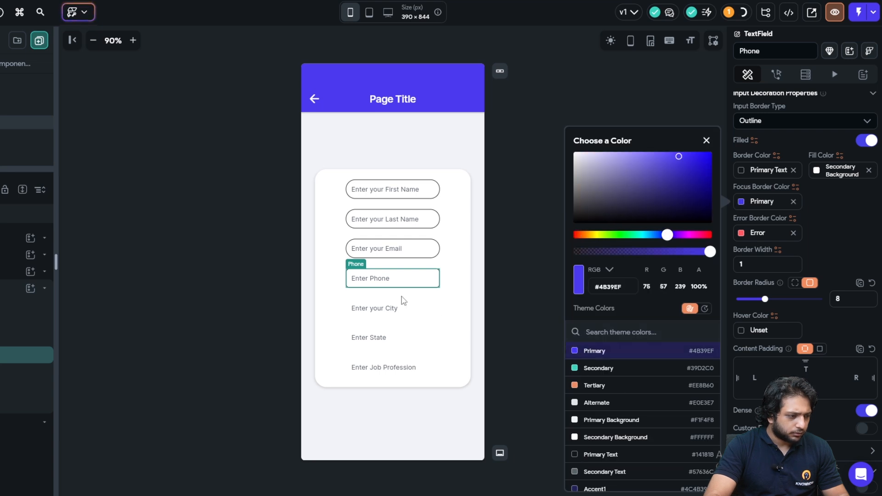
- Give City a Primary Text border and a Primary focus border
left_click(403, 301)
left_click(738, 171)
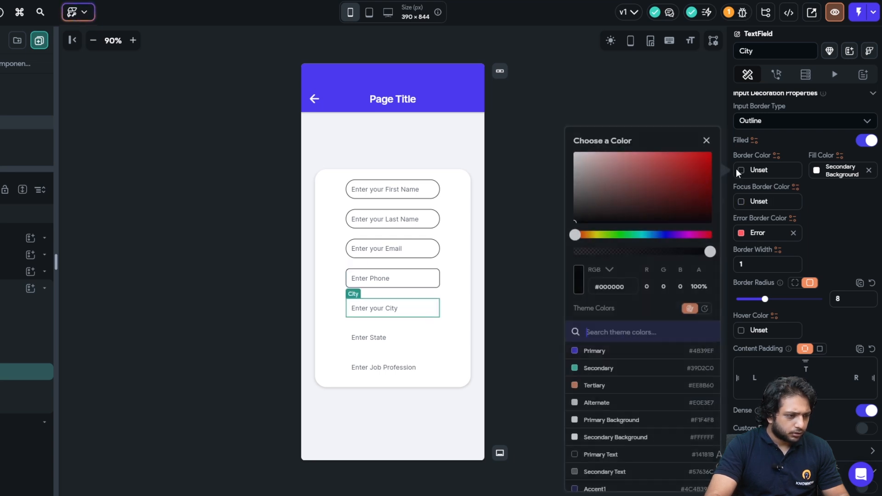
left_click(595, 454)
left_click(741, 202)
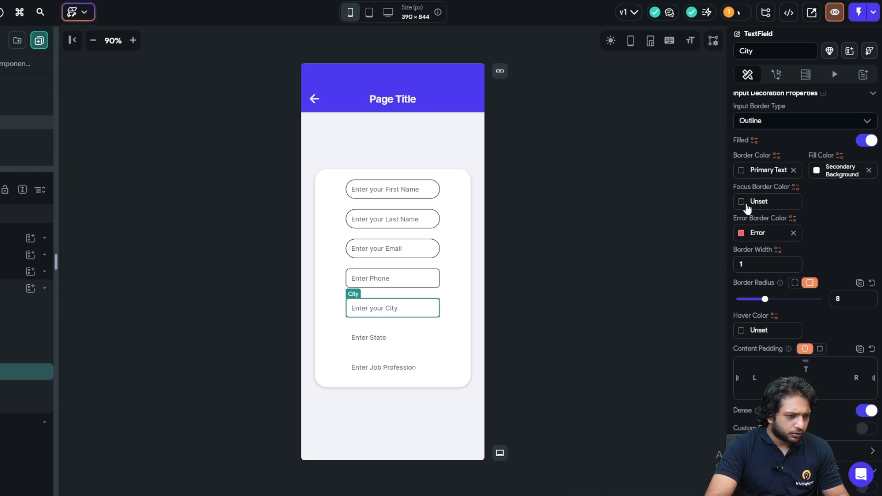
left_click(644, 359)
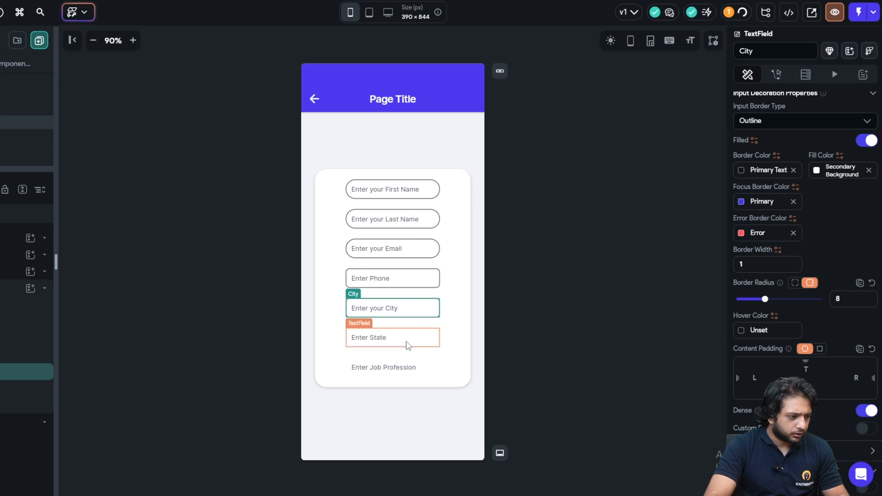
- Give State a Primary Text border and a Primary focus border
left_click(404, 344)
left_click(739, 170)
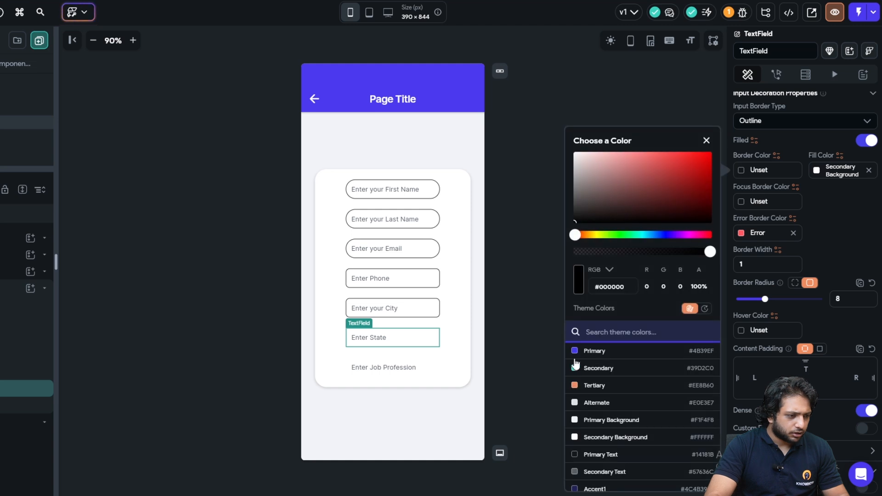
left_click(593, 455)
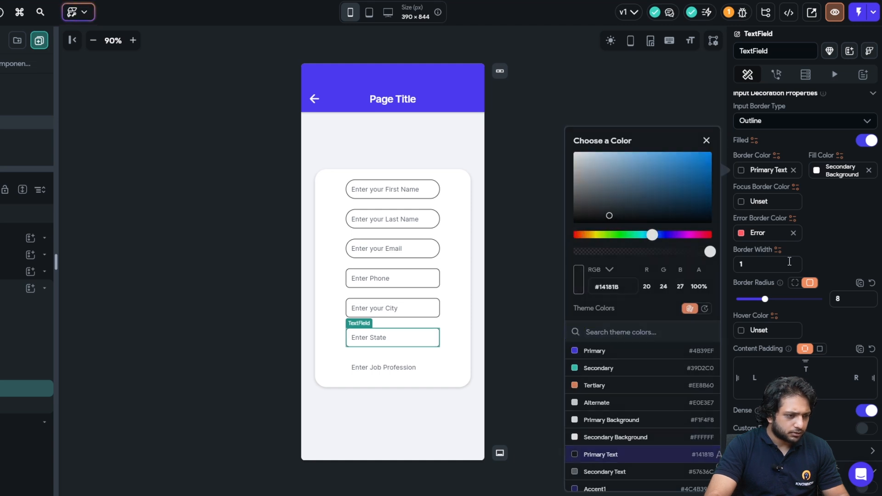
left_click(744, 202)
left_click(611, 456)
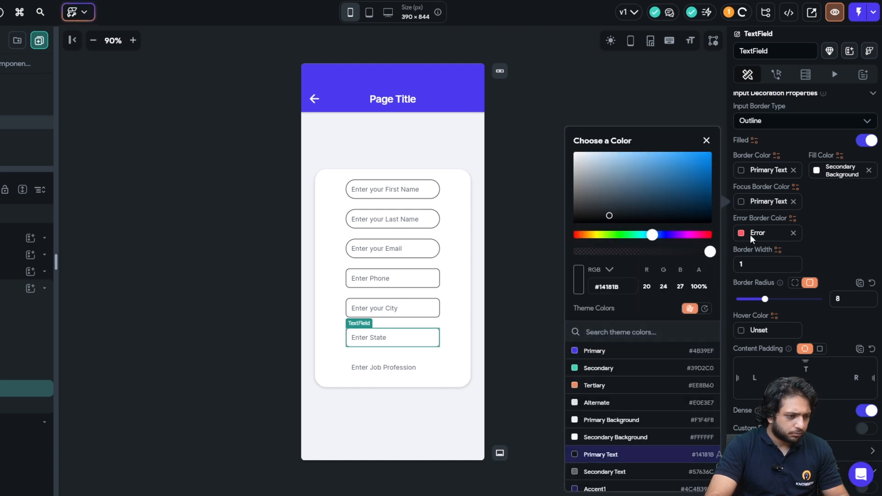
left_click(604, 351)
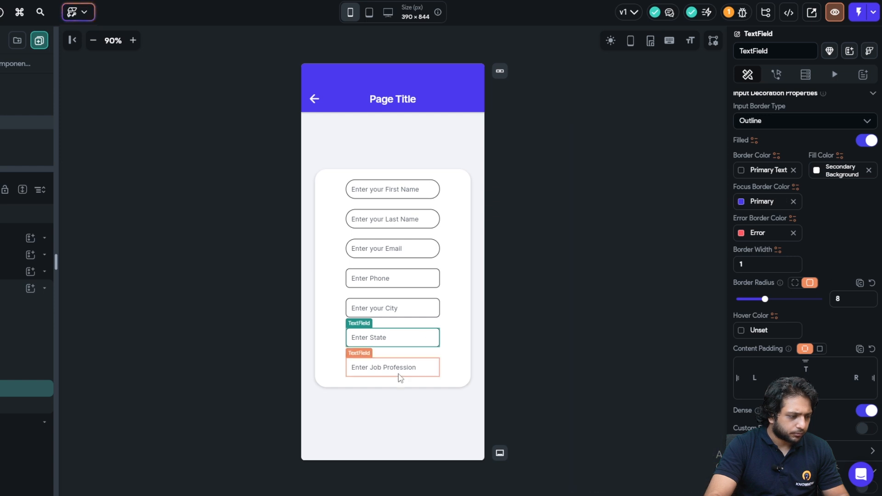
- Give Job Profession a Primary Text border, Primary focus border and radius 20
left_click(741, 171)
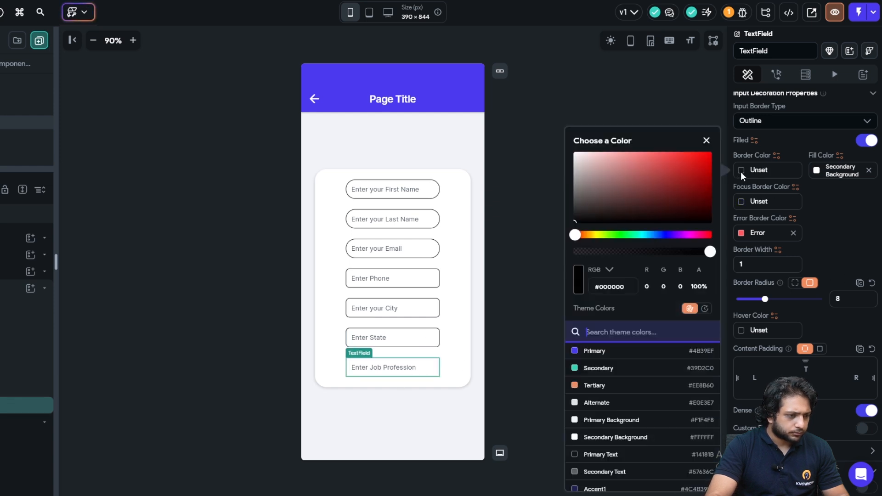
left_click(604, 357)
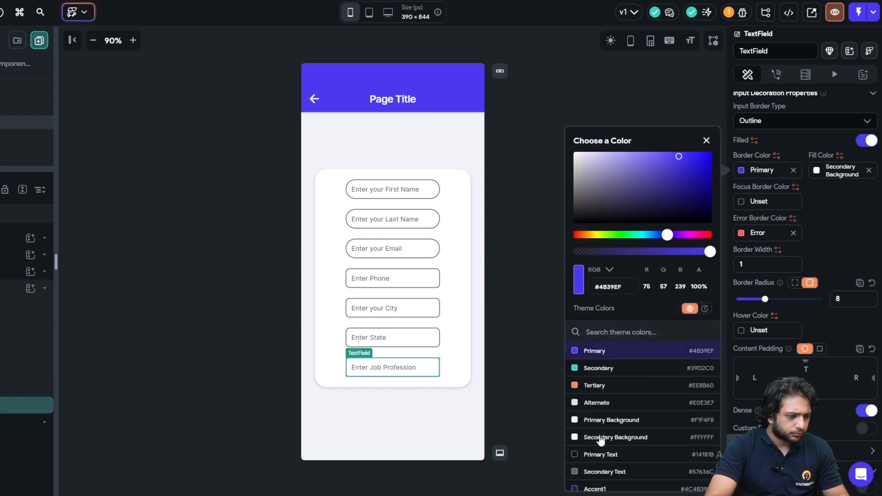
left_click(603, 455)
left_click(741, 201)
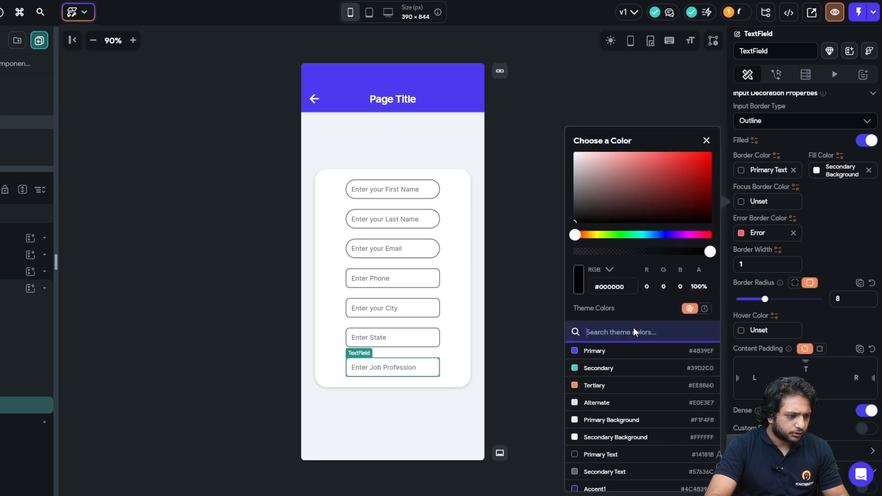
left_click(627, 352)
left_click(821, 303)
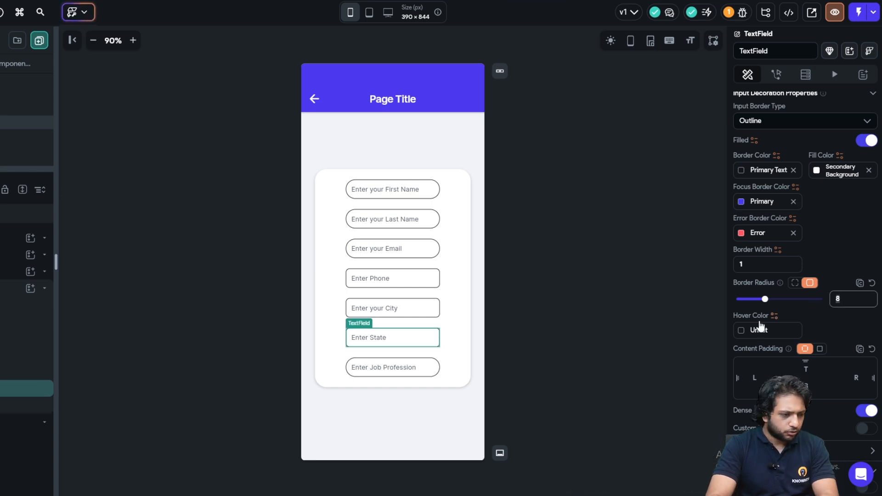
type("20")
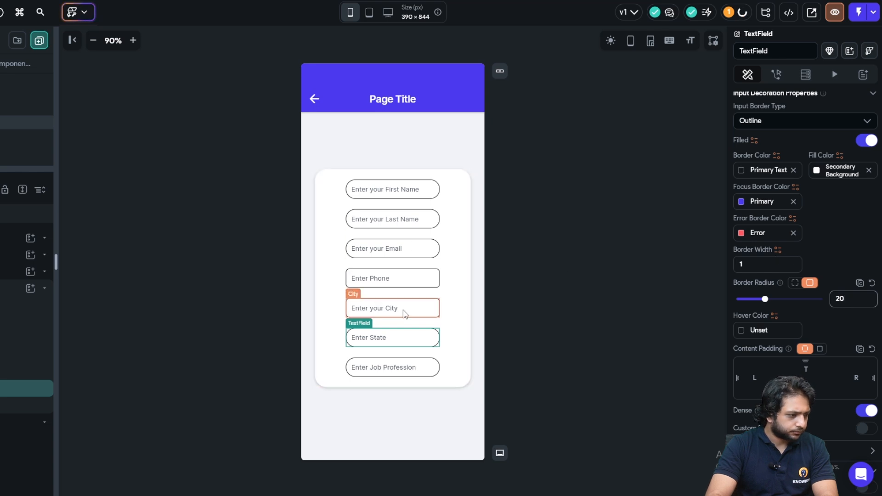
- Set the City field's border radius to 20
left_click(404, 309)
double_click(842, 298)
type("20")
left_click(657, 240)
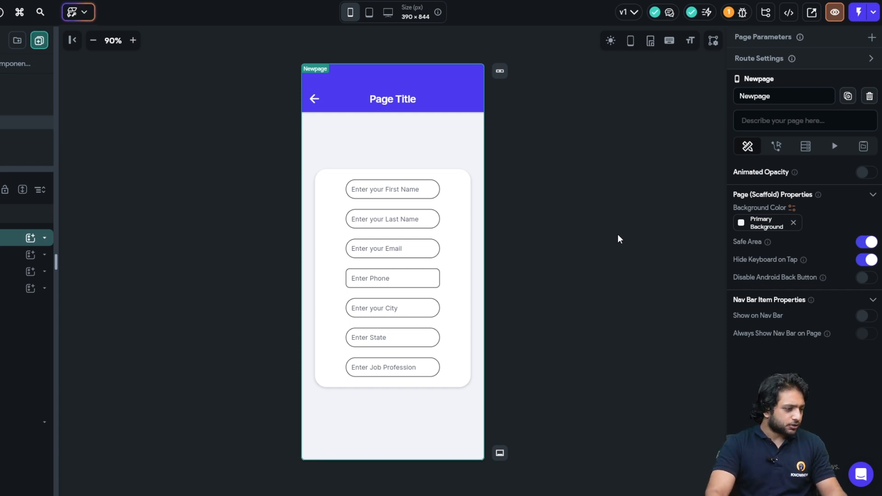
- Check the Phone field's border radius in Input Decoration, then select the form Column
scroll(841, 374, "down", 10)
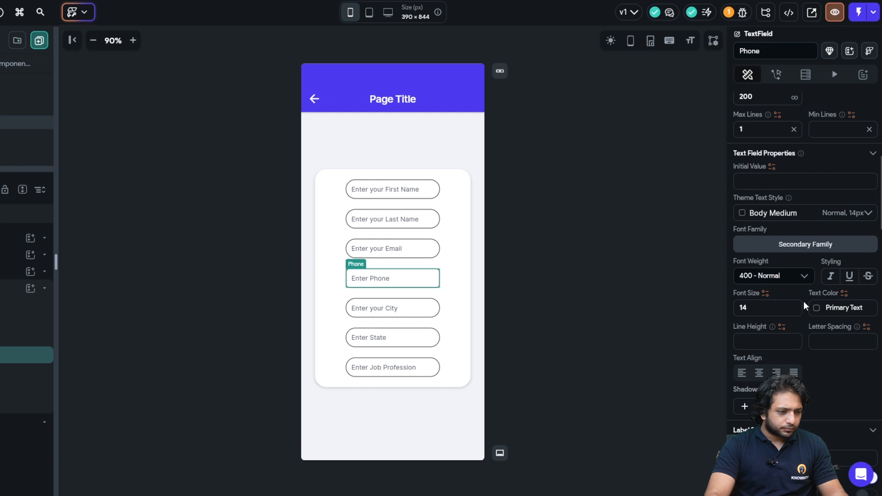
scroll(831, 358, "down", 4)
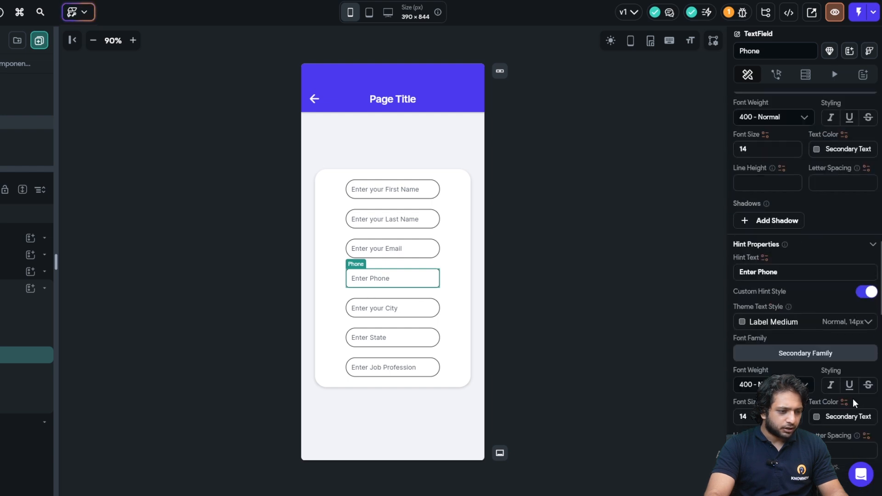
scroll(852, 399, "down", 2)
scroll(771, 248, "up", 10)
scroll(781, 266, "down", 12)
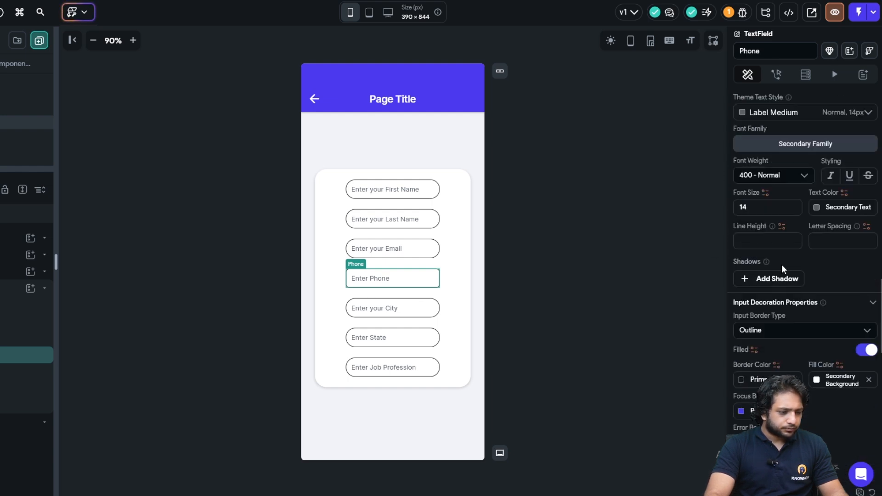
scroll(782, 267, "down", 4)
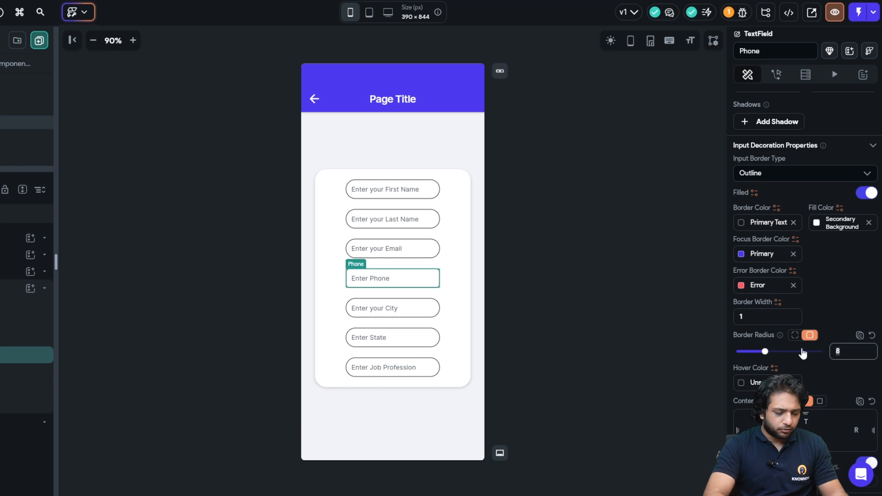
left_click(31, 291)
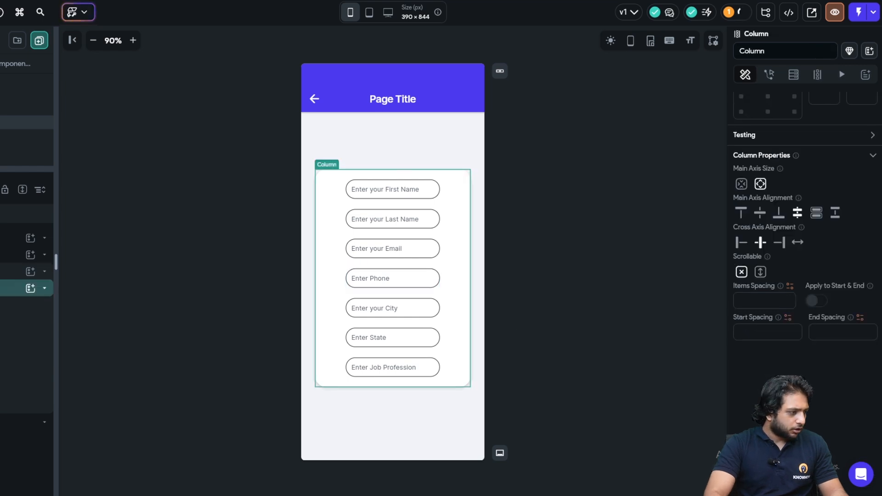
- Add a Button below the form fields, named Submit with the label Submit
left_click(31, 290)
left_click(186, 379)
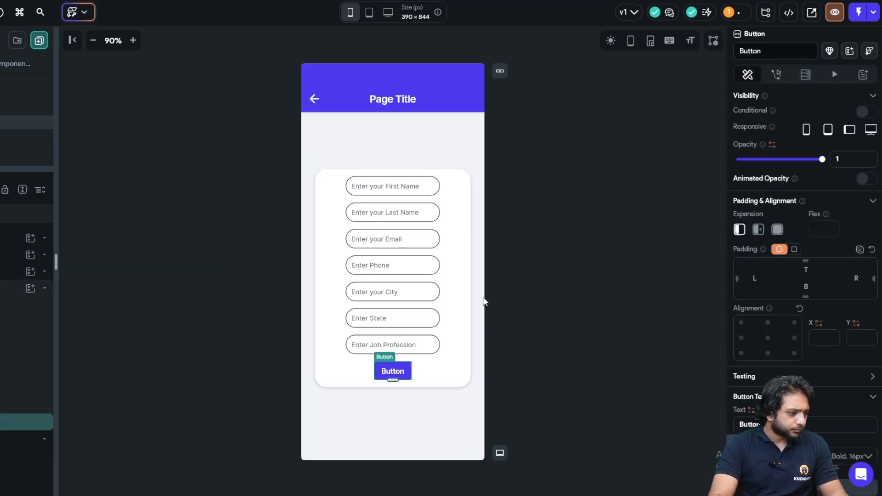
left_click_drag(763, 52, 686, 66)
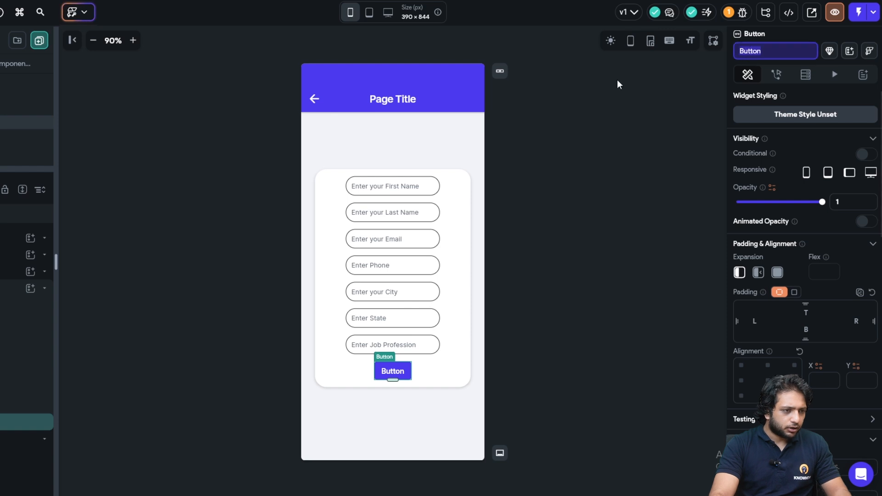
type("Submit")
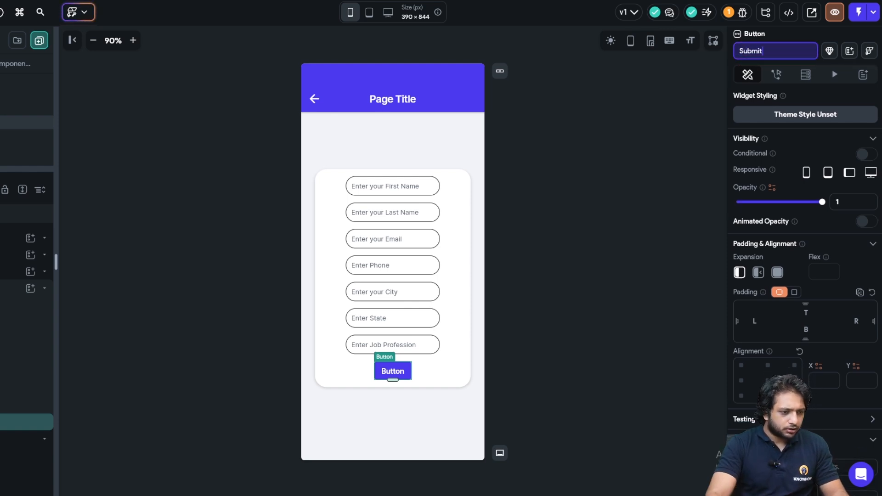
scroll(769, 230, "down", 7)
scroll(758, 219, "up", 3)
left_click_drag(740, 253, 760, 252)
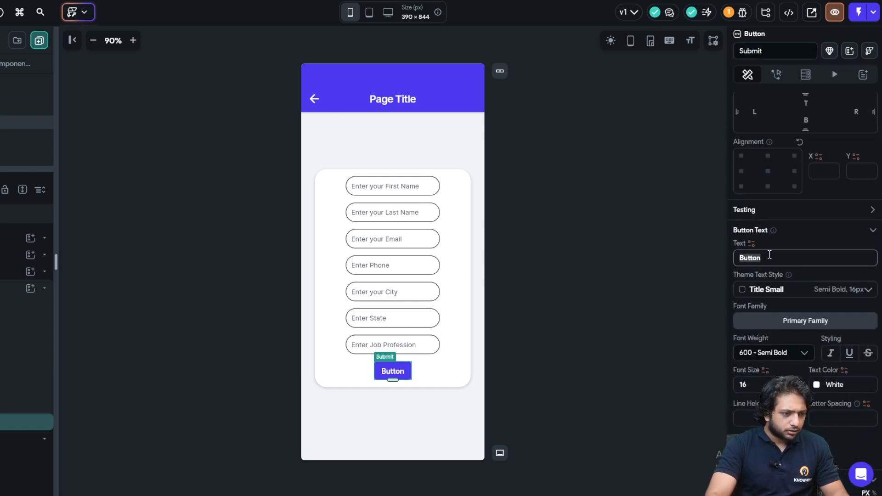
type("Submit")
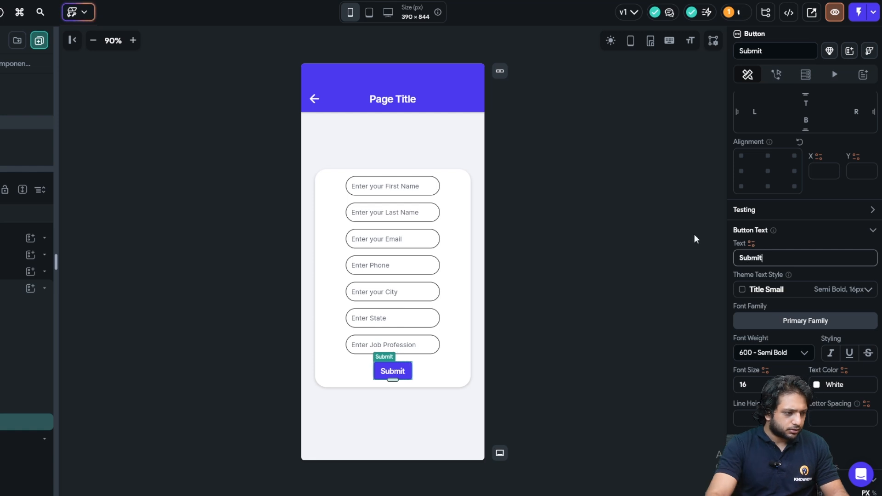
- Give the Submit button corner radius 20 and width 120
scroll(826, 298, "down", 7)
scroll(831, 322, "down", 2)
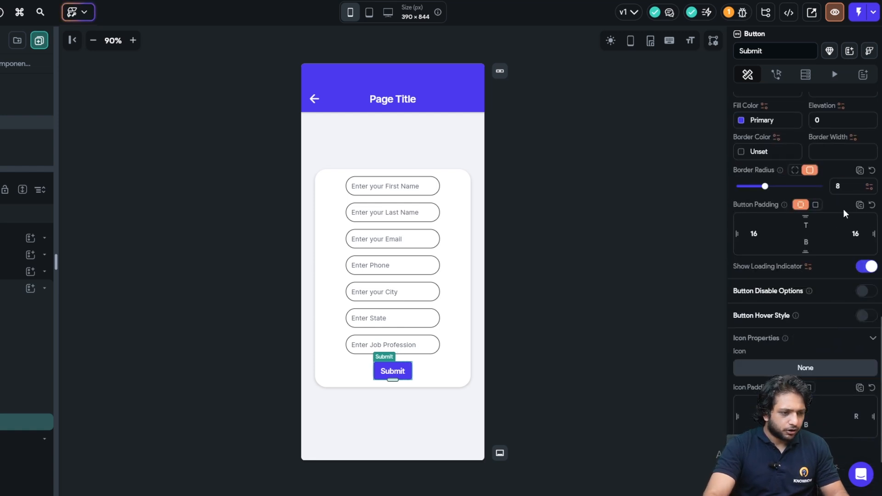
type("20")
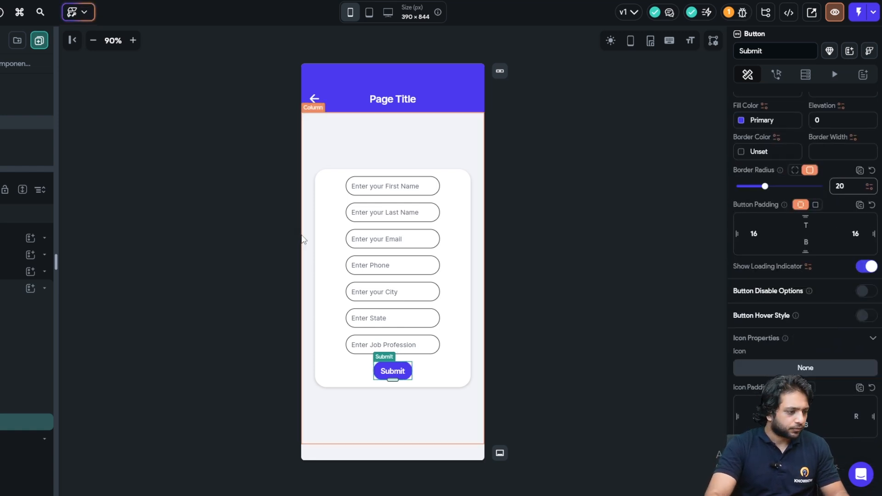
scroll(753, 242, "up", 4)
left_click(744, 299)
type("120")
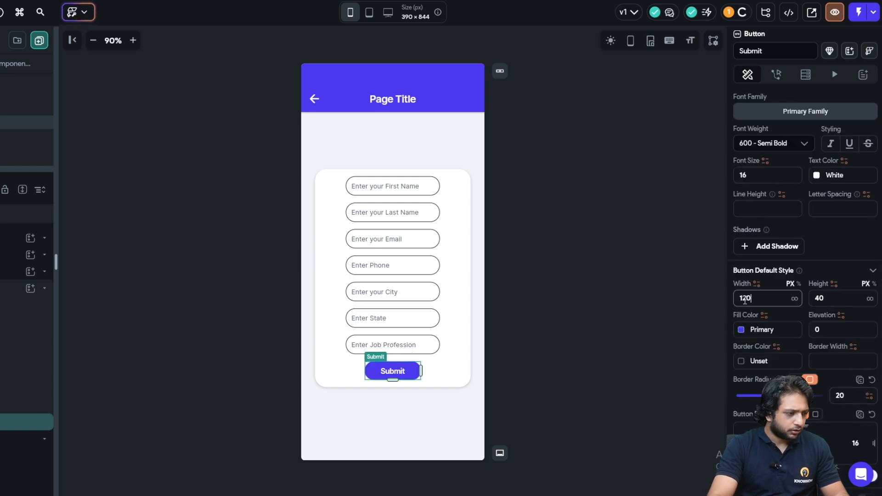
left_click(367, 391)
- Show the Submit button's Actions settings in the Action Flow Editor
left_click(391, 371)
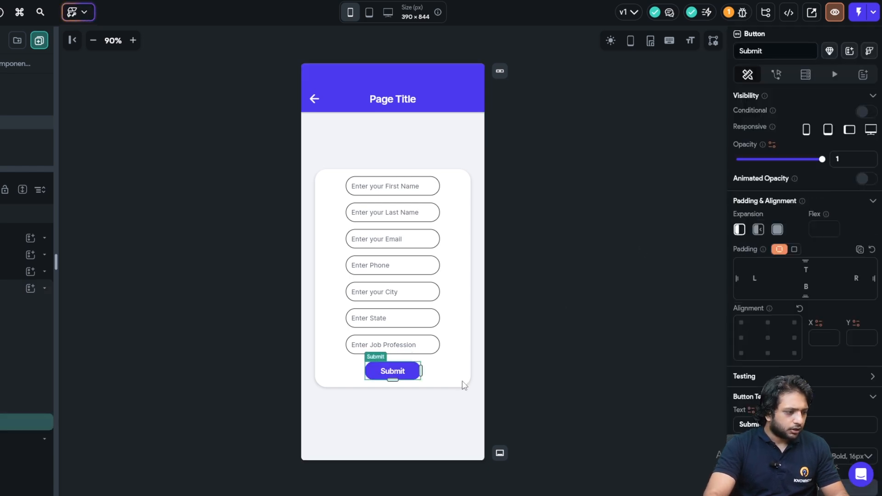
left_click(776, 74)
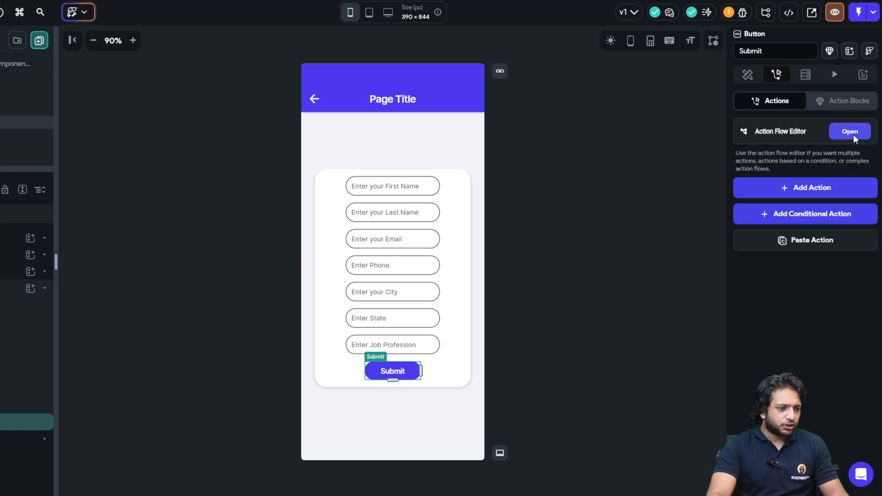
left_click(849, 132)
- Add an On Tap Update Document action targeting Authenticated User > User Reference
left_click(363, 189)
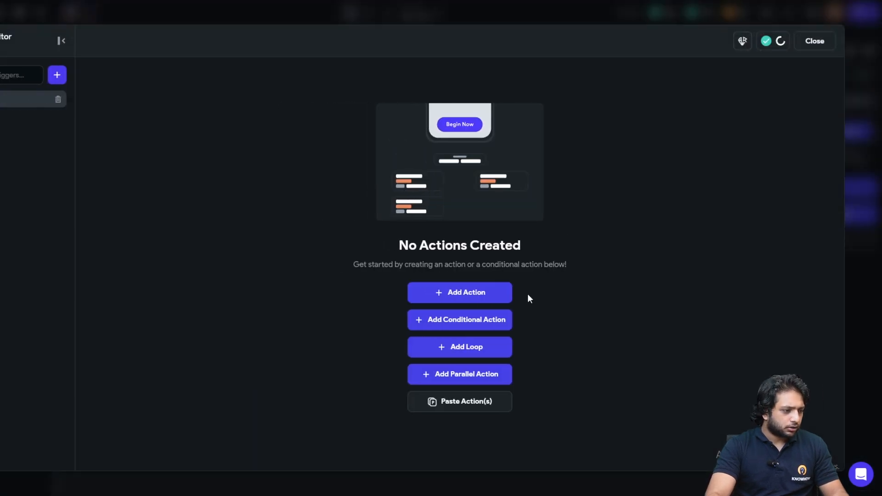
left_click(476, 294)
left_click(465, 118)
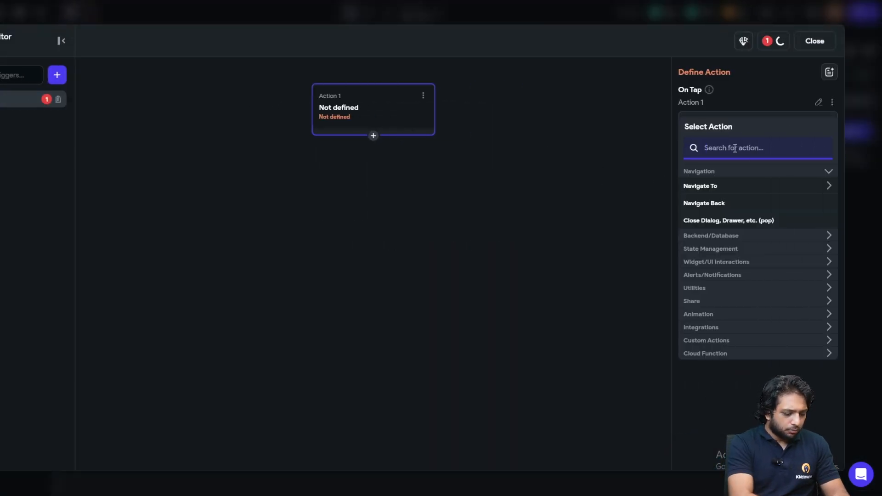
type("Update D")
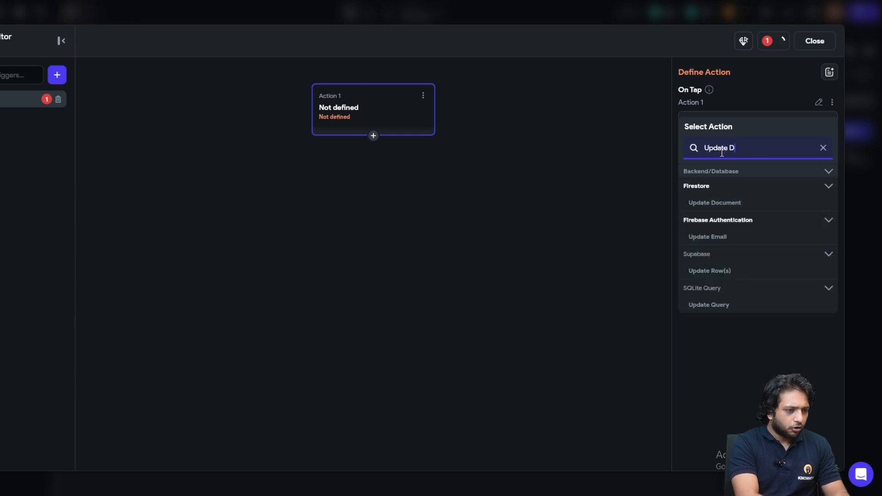
type("ocument")
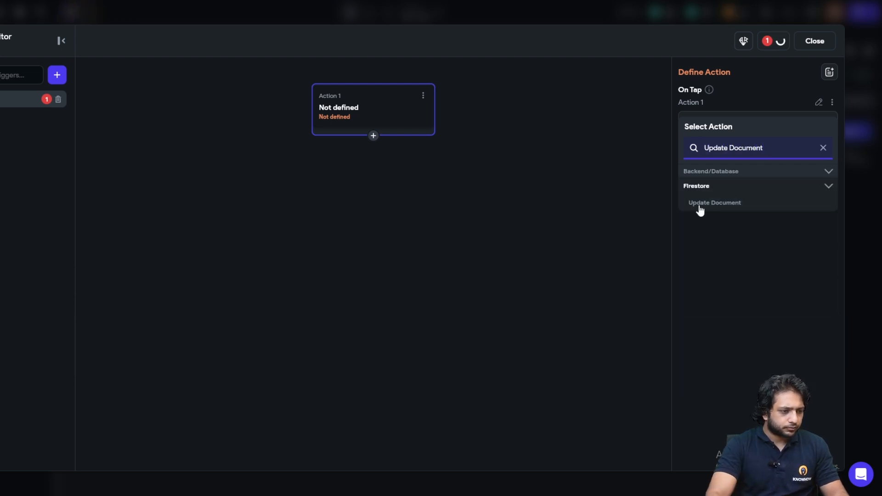
left_click(700, 205)
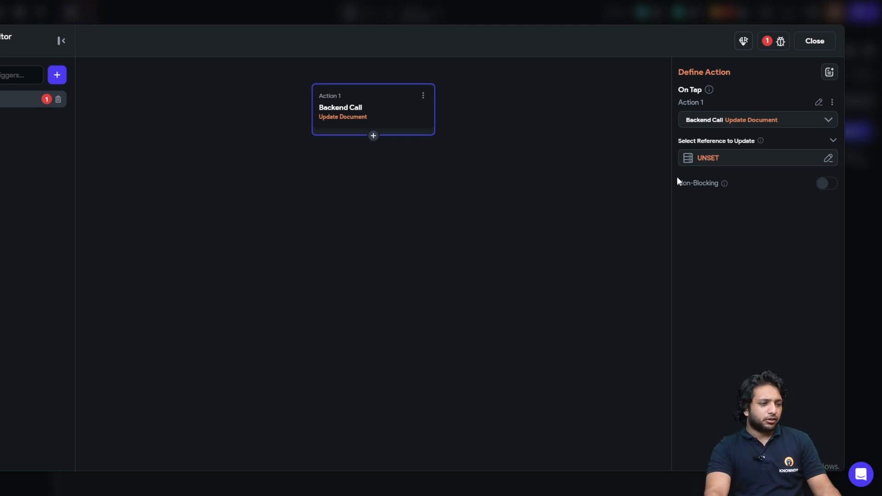
left_click(739, 161)
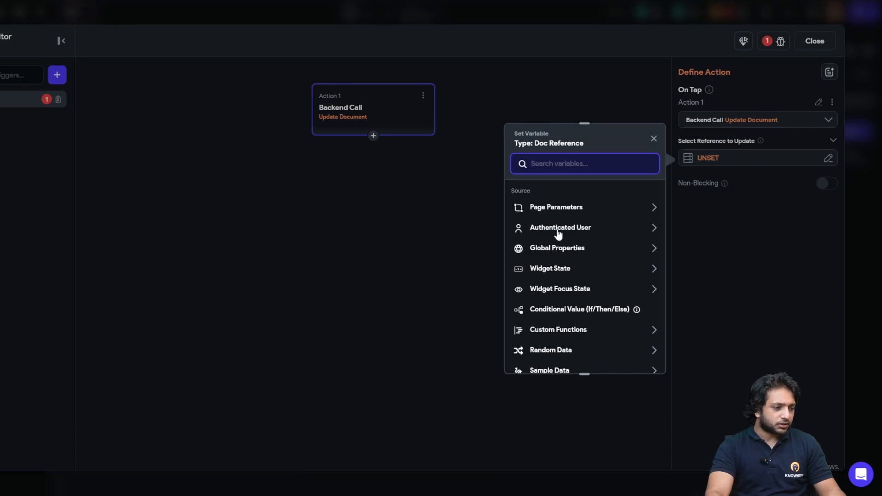
left_click(558, 233)
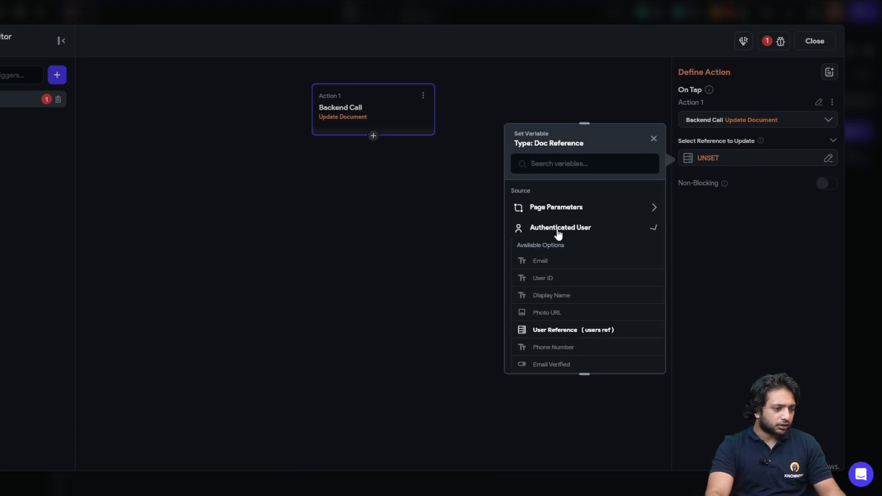
left_click(565, 331)
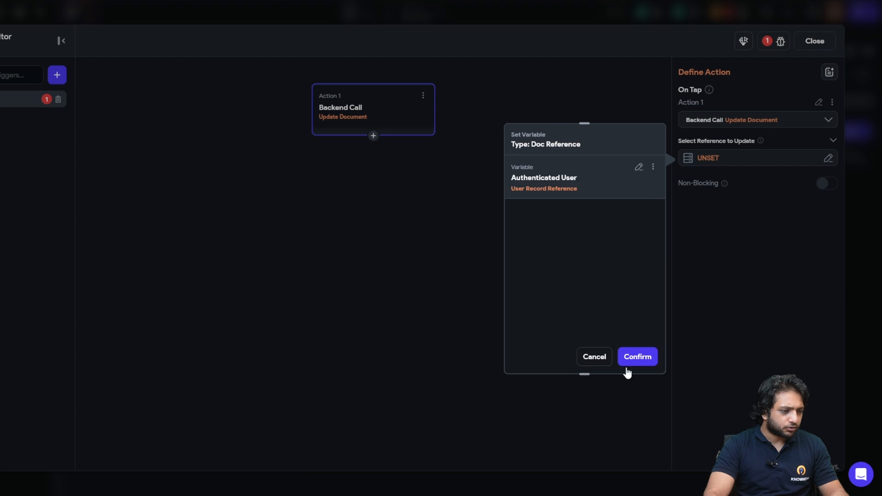
left_click(627, 359)
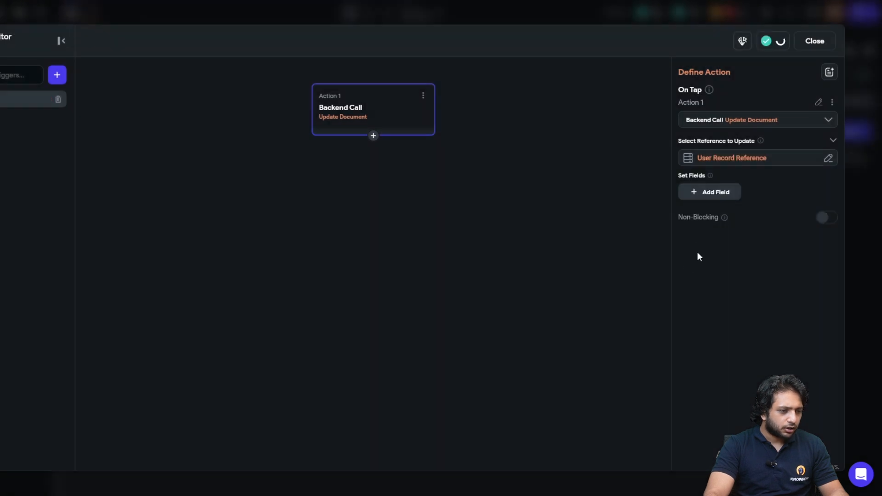
- Add seven fields to the Update Document action, including phone_number and FirstName
left_click(704, 193)
left_click(706, 221)
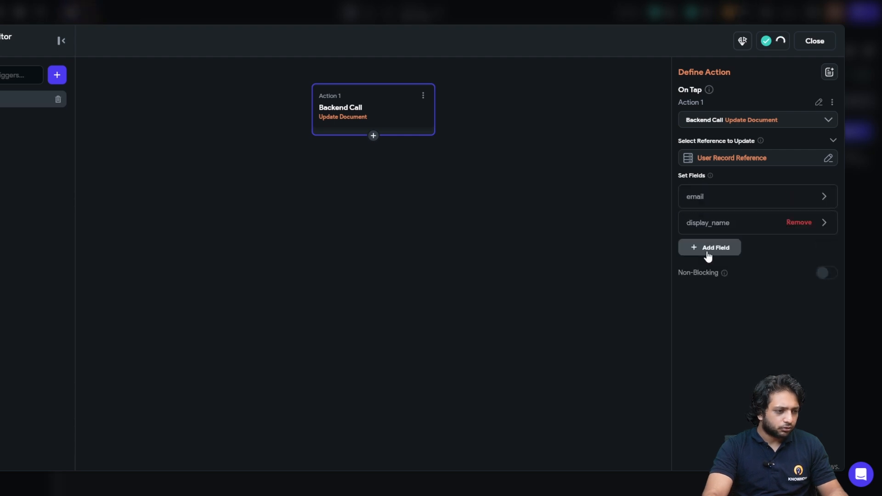
left_click(706, 248)
left_click(707, 276)
left_click(706, 301)
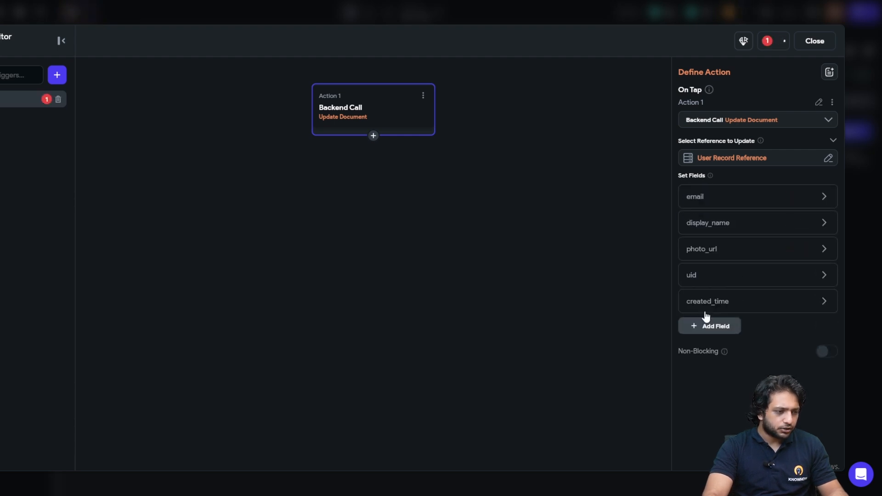
left_click(706, 329)
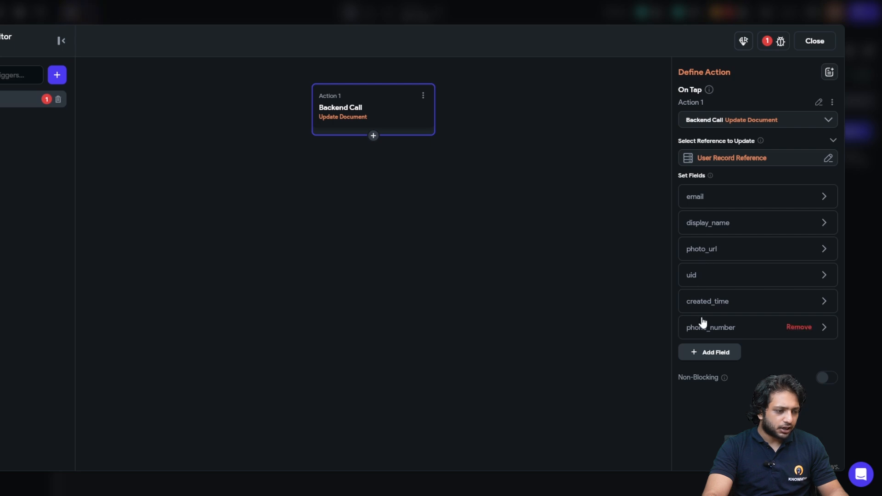
left_click(689, 352)
scroll(717, 298, "down", 2)
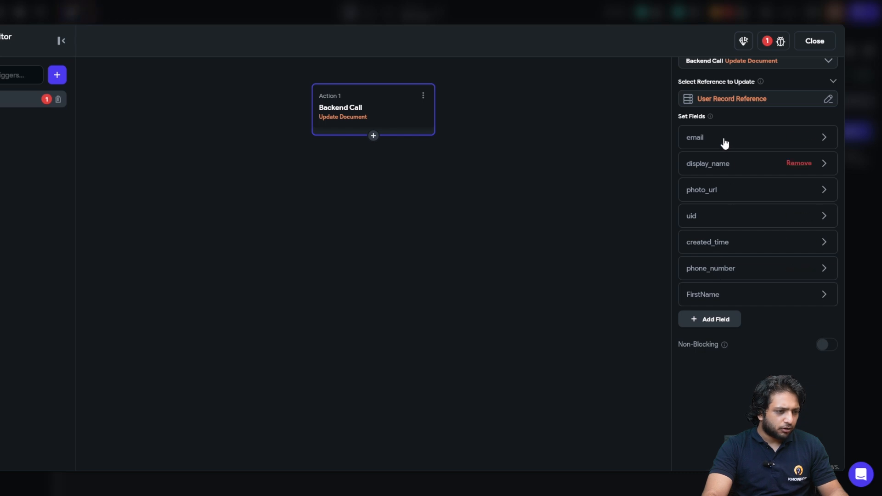
- Change the created_time, uid and photo_url rows into LastName, City and State
left_click(727, 248)
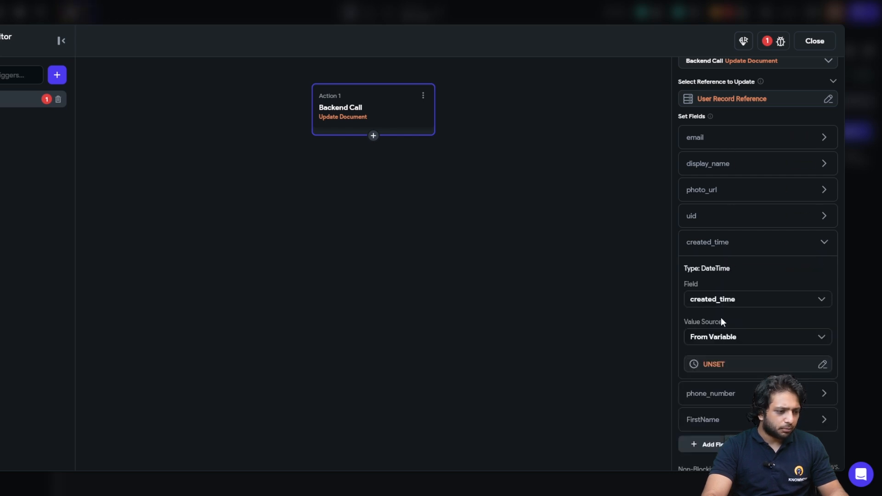
left_click(728, 298)
type("Last")
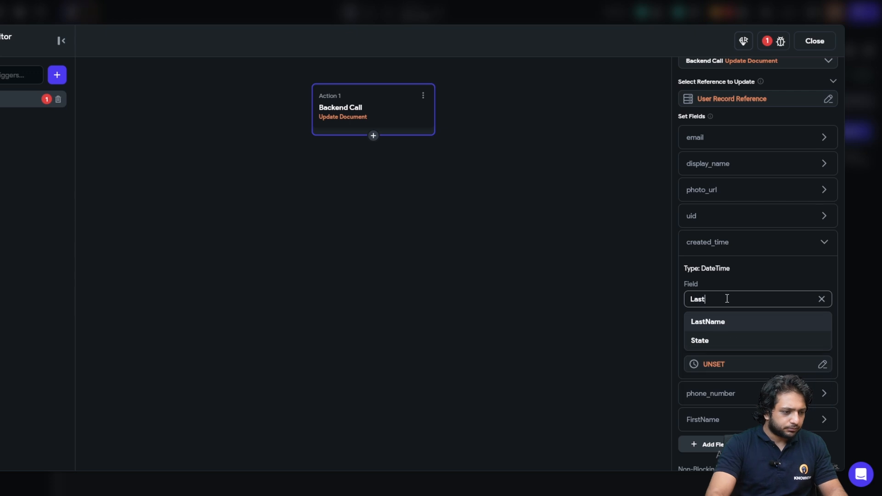
left_click(715, 321)
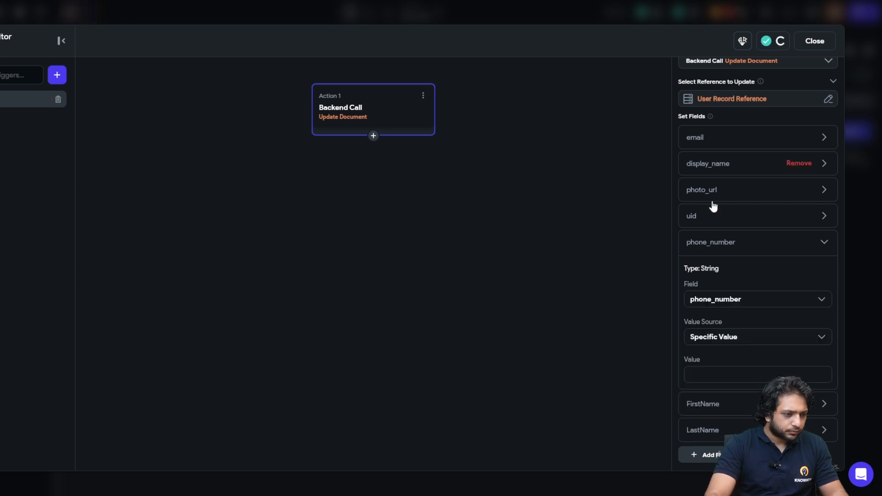
left_click(704, 223)
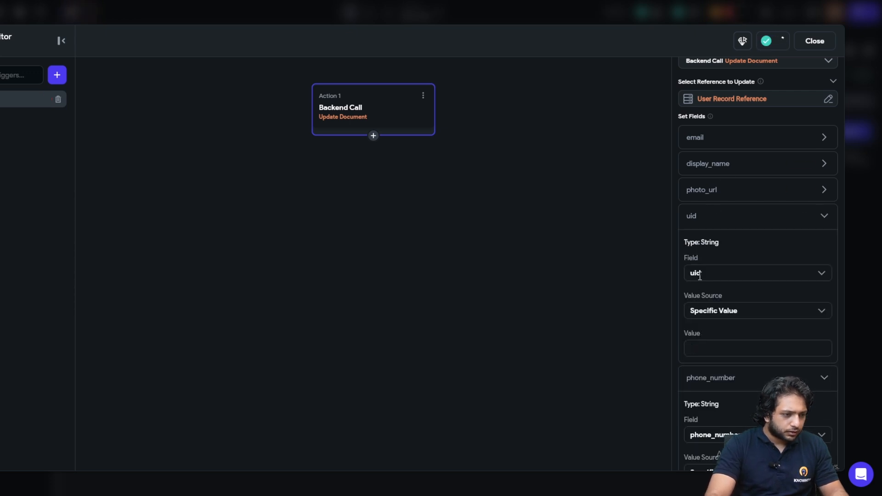
left_click(699, 274)
type("City")
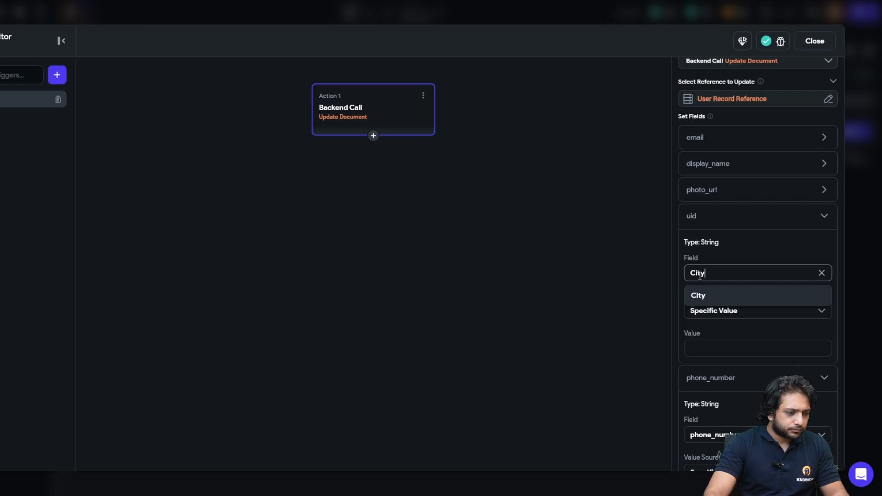
left_click(712, 297)
left_click(706, 191)
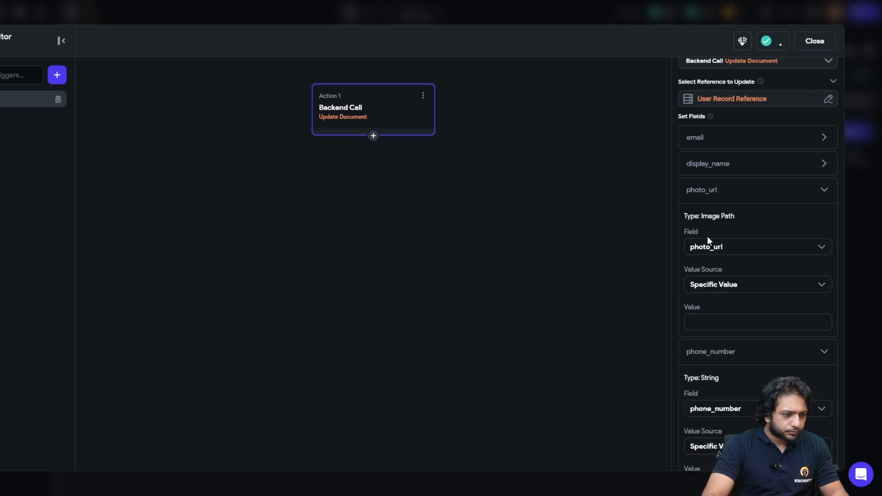
left_click(708, 243)
type("State")
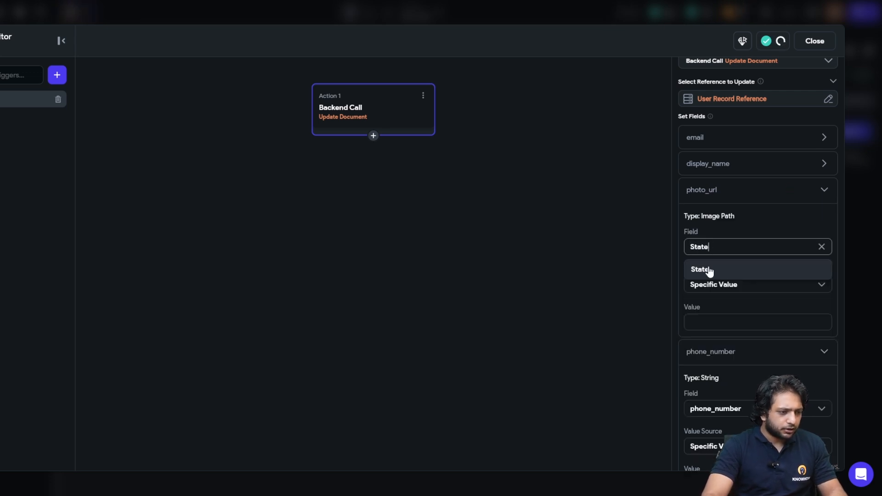
left_click(709, 273)
- Change the display_name row into JobProfession and expand the email row
scroll(724, 238, "down", 8)
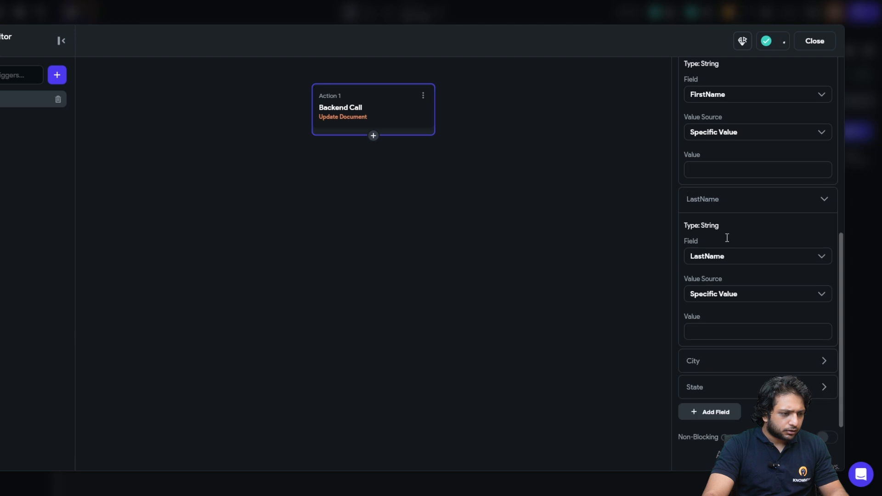
left_click(713, 271)
scroll(715, 284, "down", 3)
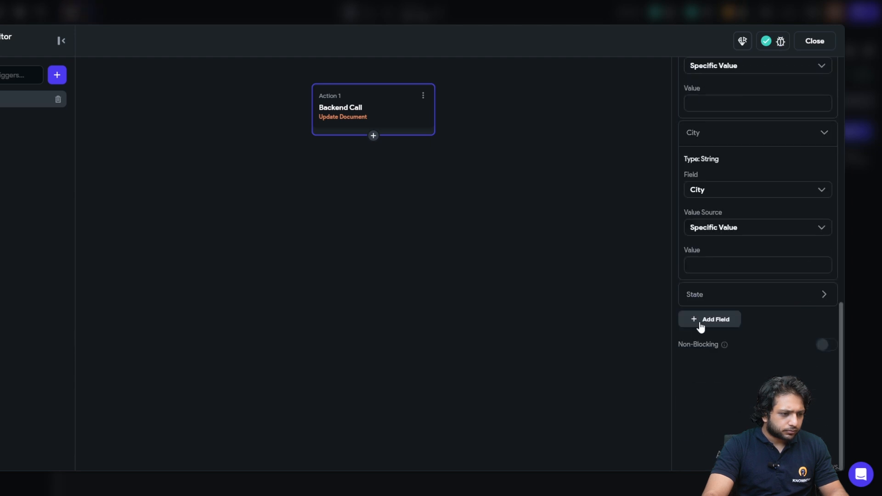
scroll(711, 312, "up", 6)
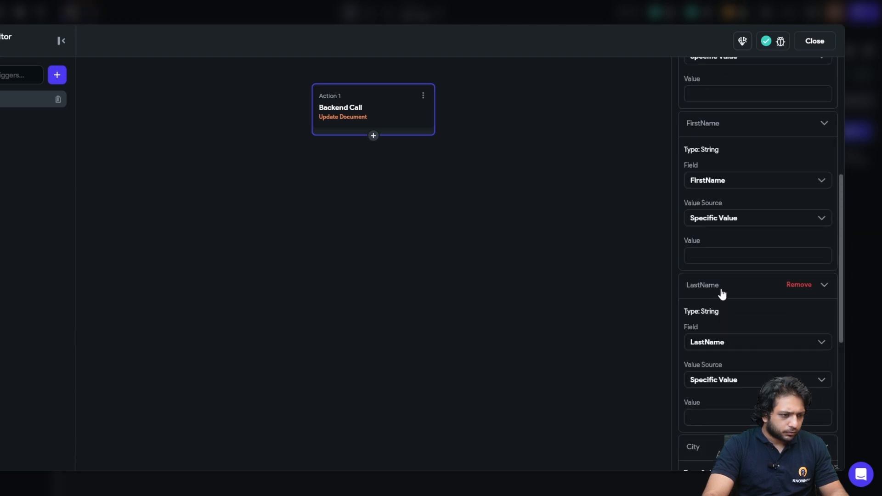
scroll(722, 312, "up", 5)
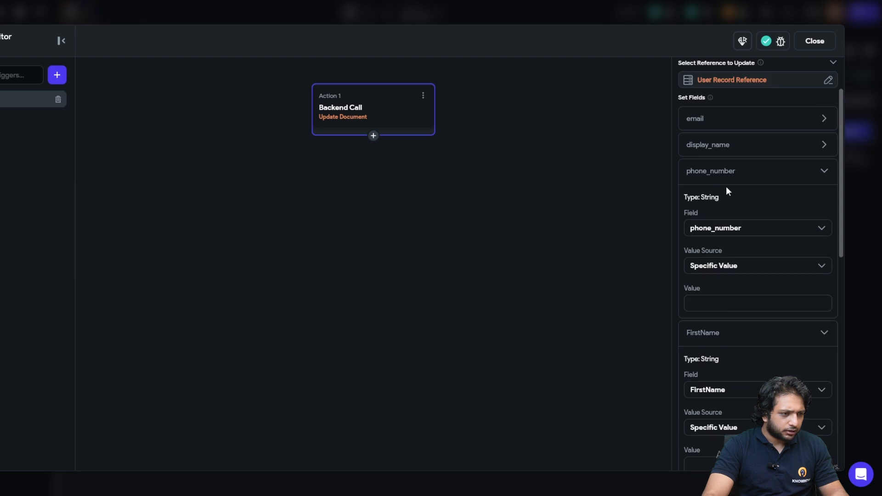
left_click(727, 146)
left_click(713, 202)
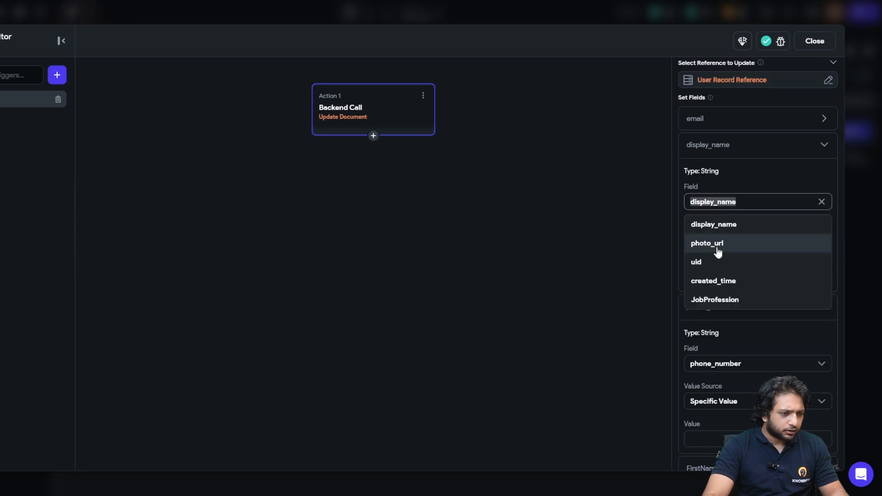
left_click(710, 300)
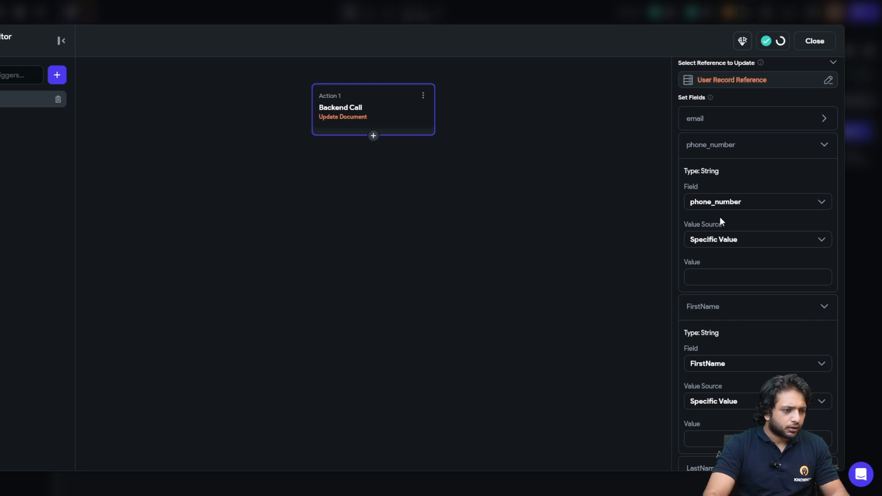
scroll(718, 212, "up", 2)
left_click(713, 201)
scroll(717, 215, "down", 3)
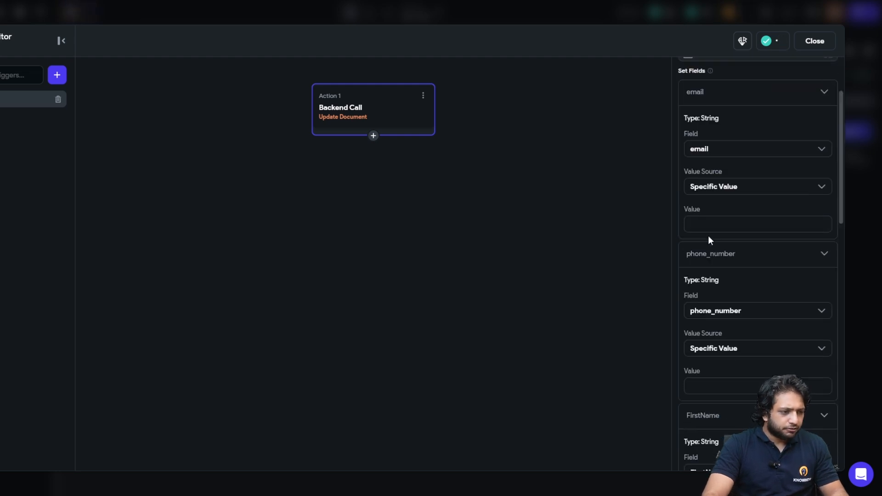
- Bind the update's email field to the Email text field's widget state
left_click(717, 190)
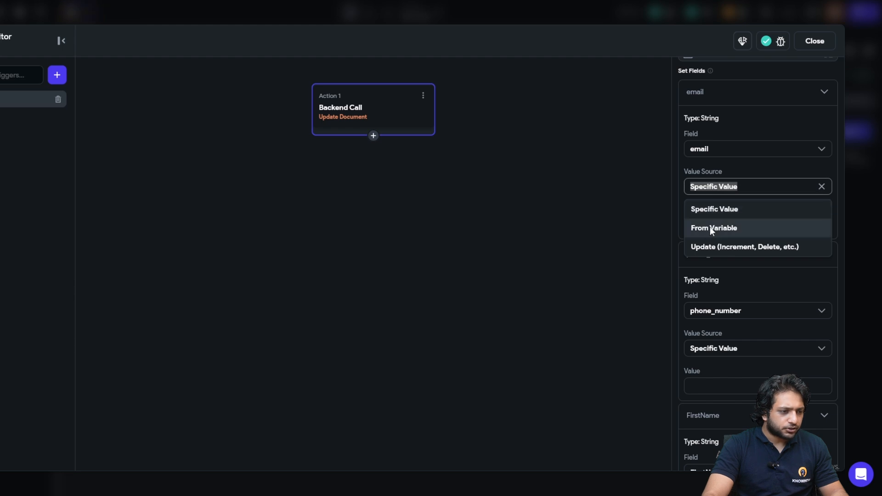
left_click(711, 229)
left_click(703, 215)
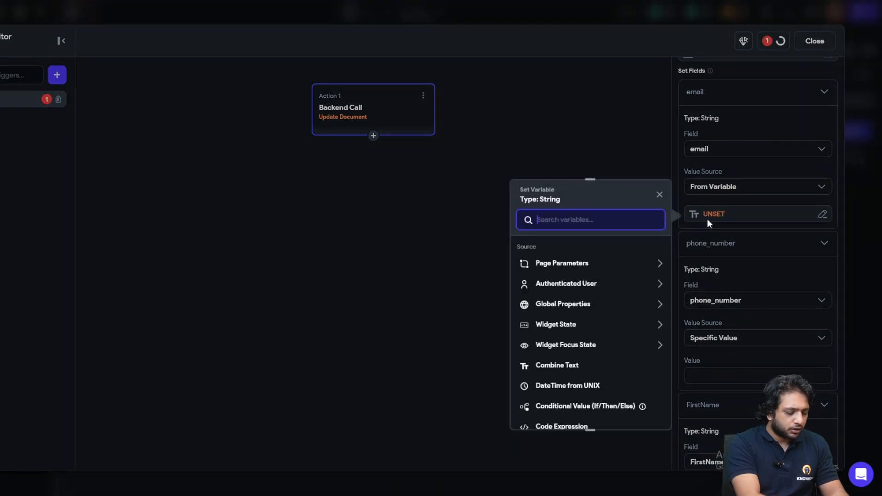
type("widgets")
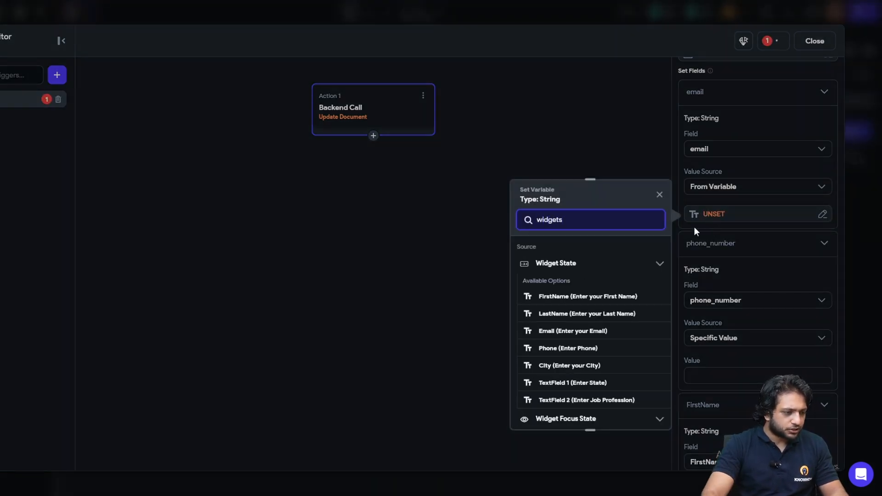
left_click(569, 332)
scroll(746, 274, "down", 1)
- Bind phone_number to the Phone text field's widget state
left_click(709, 285)
left_click(717, 326)
left_click(714, 315)
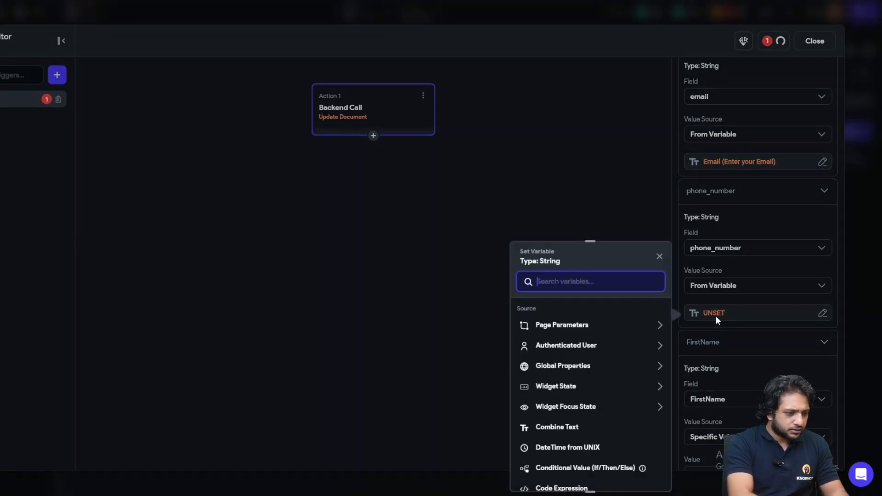
type("Widgetstate")
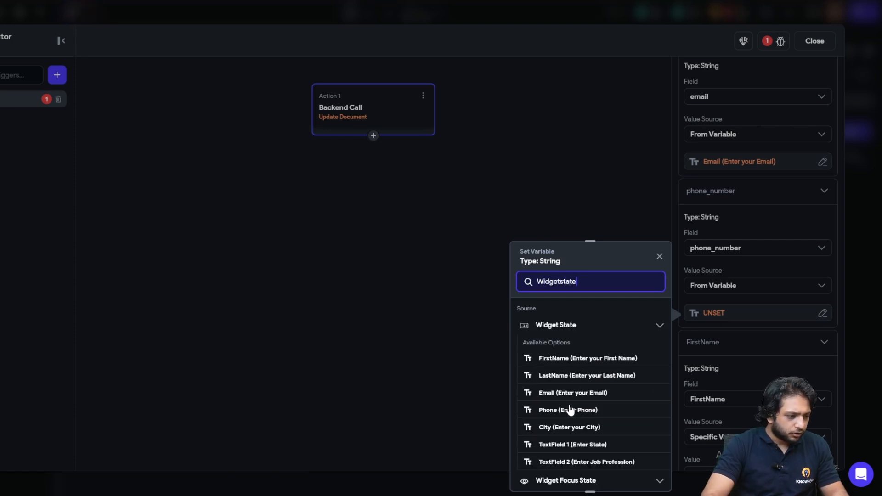
left_click(570, 409)
scroll(724, 292, "down", 2)
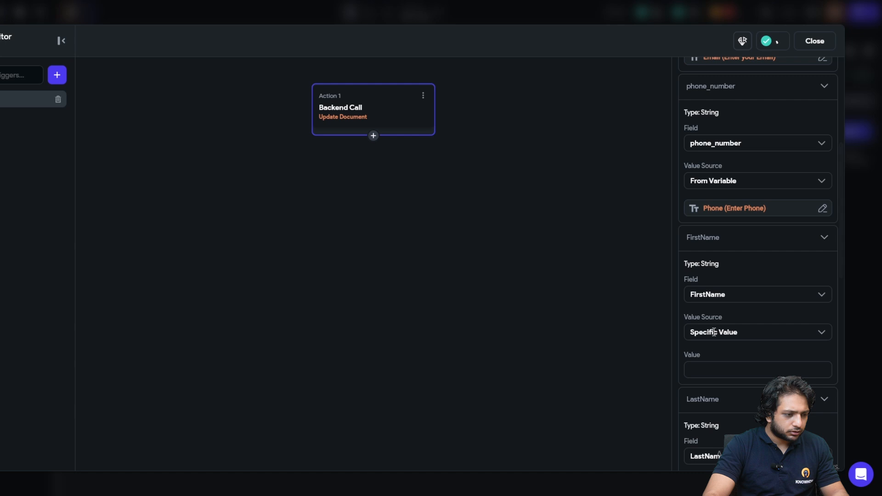
- Bind FirstName to the FirstName text field's widget state
left_click(708, 333)
left_click(710, 373)
scroll(716, 299, "down", 2)
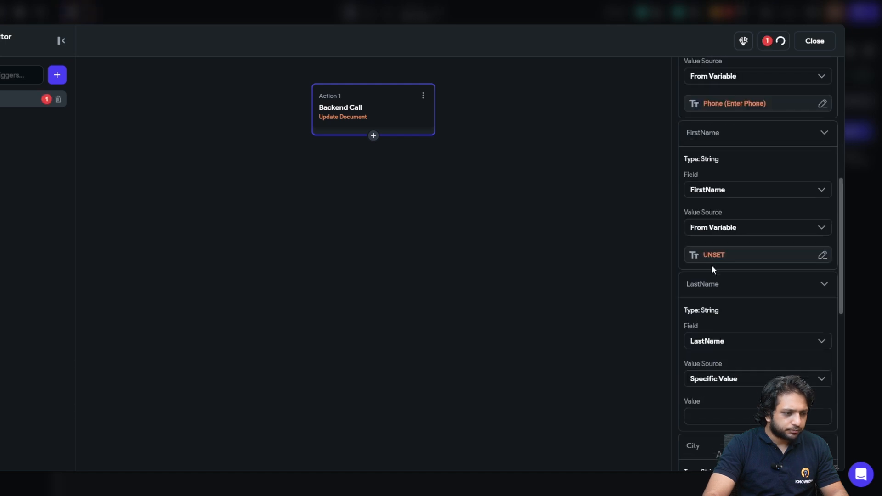
left_click(702, 258)
type("widgeta")
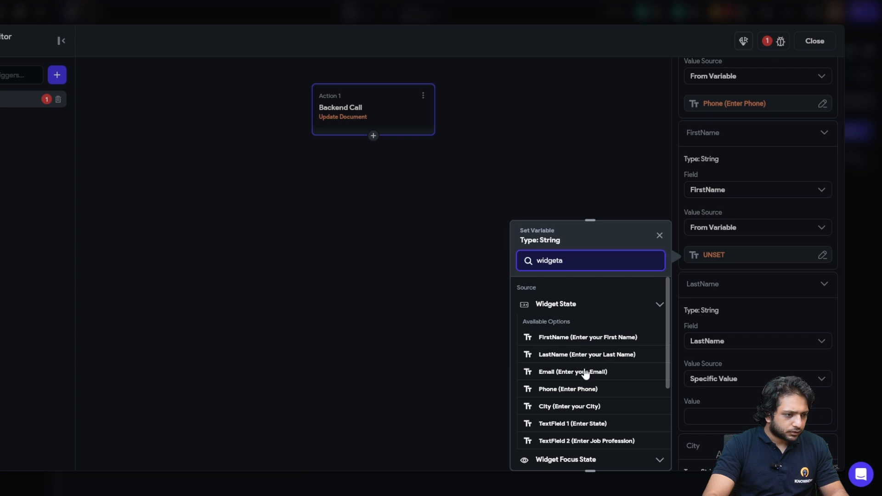
left_click(560, 338)
scroll(729, 271, "down", 1)
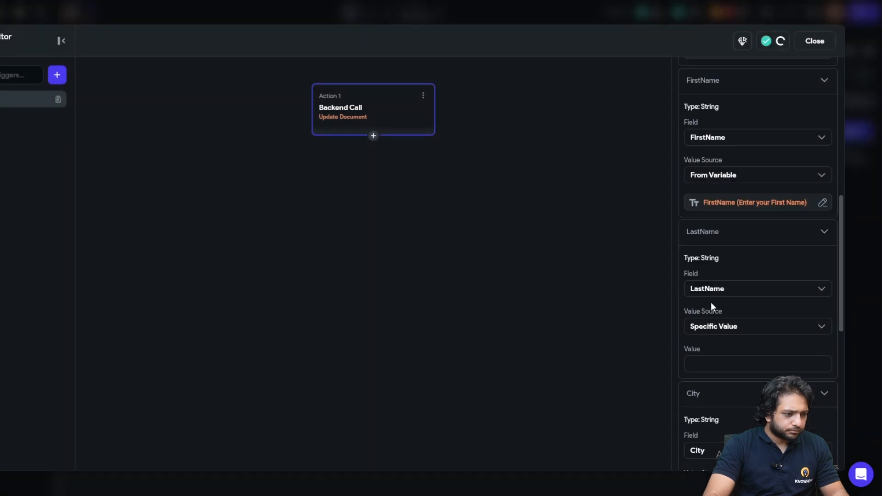
- Bind LastName to the LastName text field's widget state
left_click(715, 327)
left_click(711, 367)
scroll(710, 364, "down", 3)
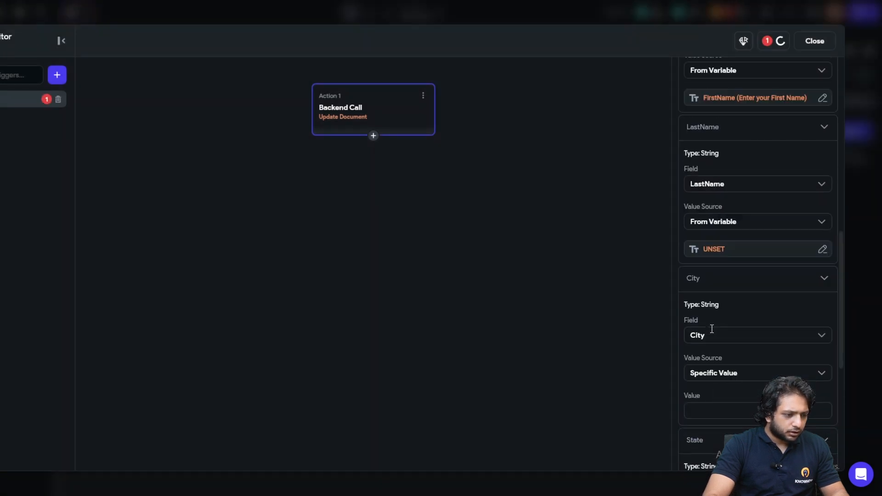
left_click(703, 250)
type("widgetsx")
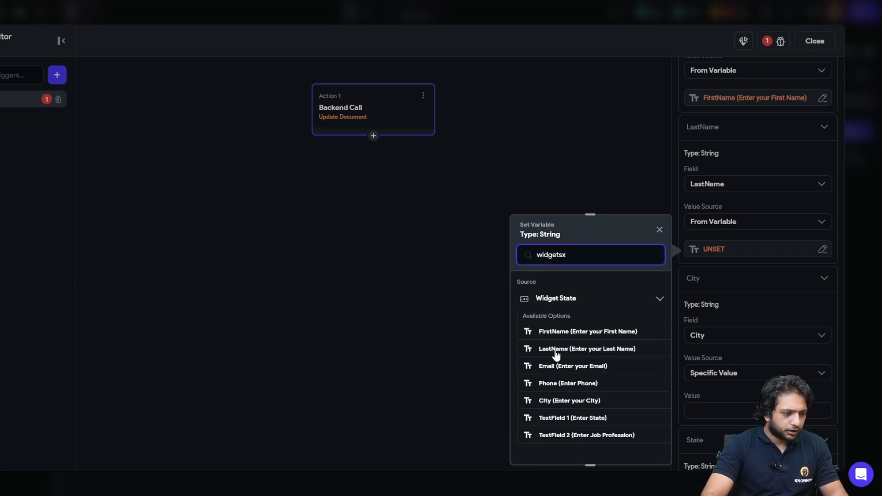
left_click(557, 349)
scroll(753, 257, "down", 3)
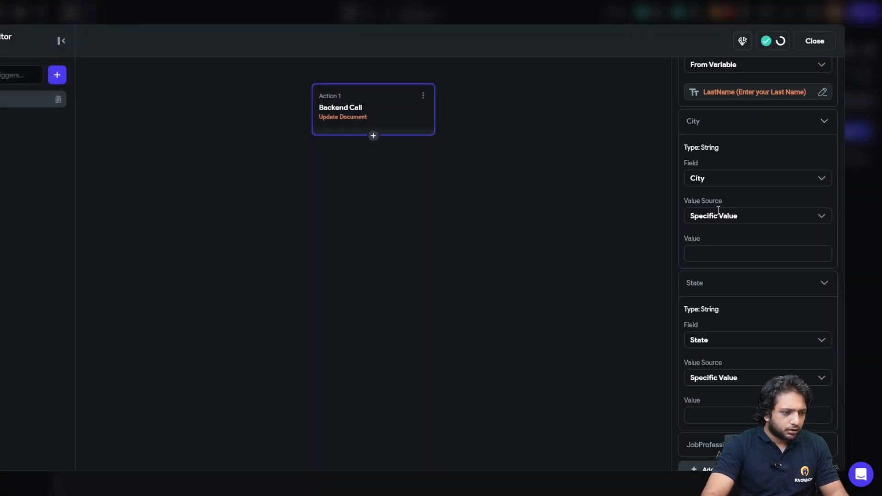
- Bind City to the City text field and set State's value source to From Variable
left_click(716, 215)
left_click(712, 257)
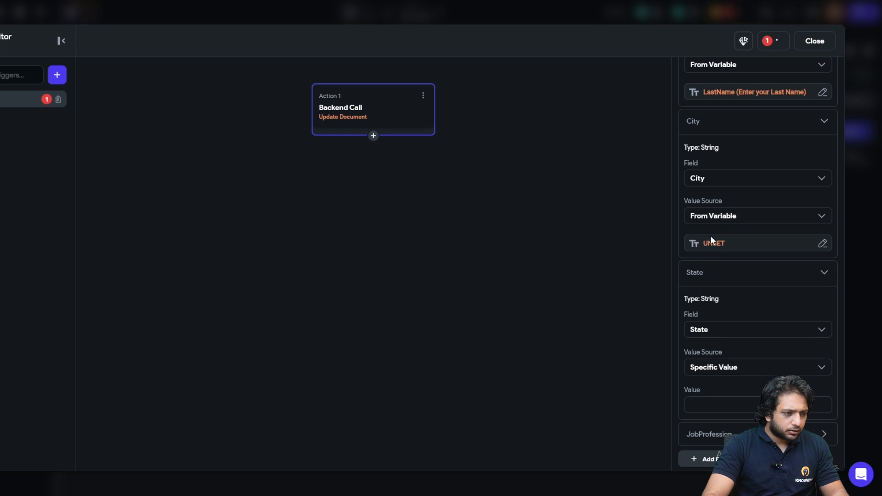
left_click(710, 239)
type("widget st")
left_click(575, 395)
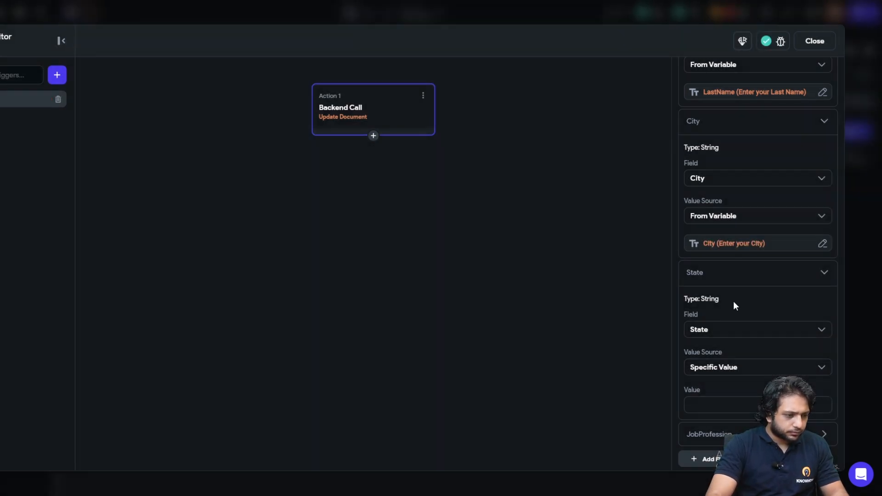
scroll(713, 334, "down", 3)
left_click(714, 263)
left_click(717, 304)
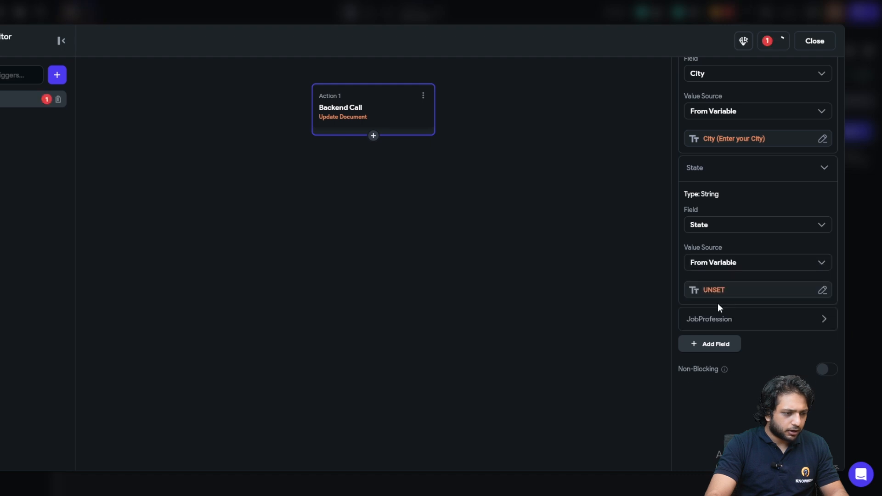
- Set the State update field to TextField 1 (Enter State) from widget state
left_click(708, 296)
type("state")
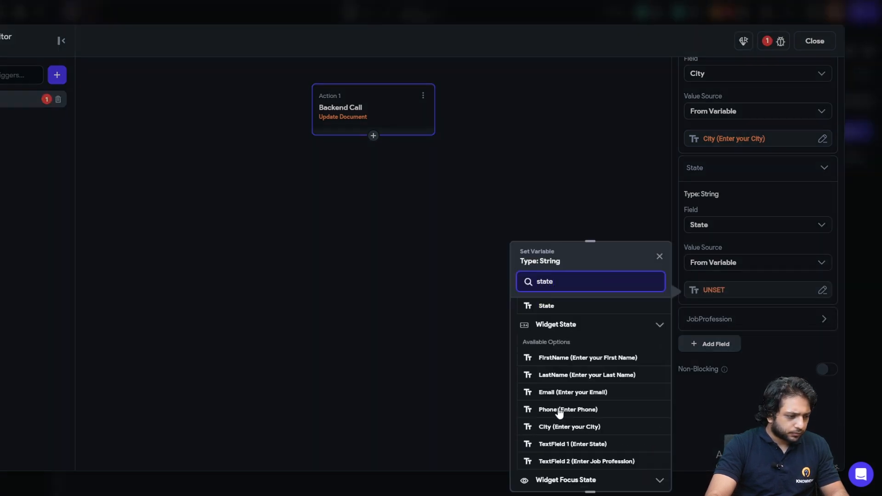
scroll(559, 413, "down", 3)
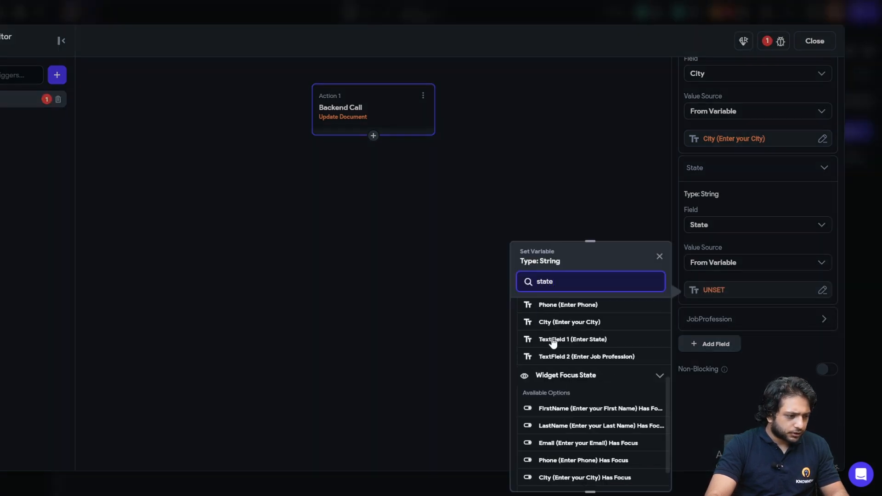
scroll(556, 350, "up", 2)
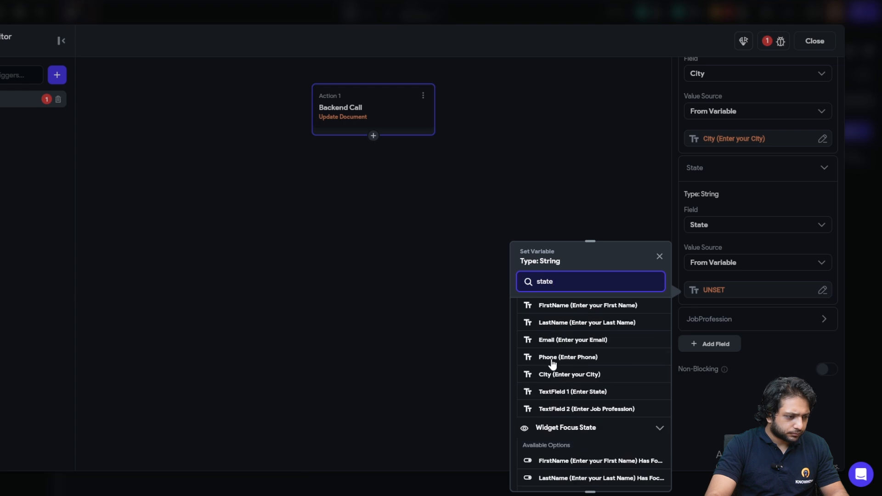
left_click(555, 393)
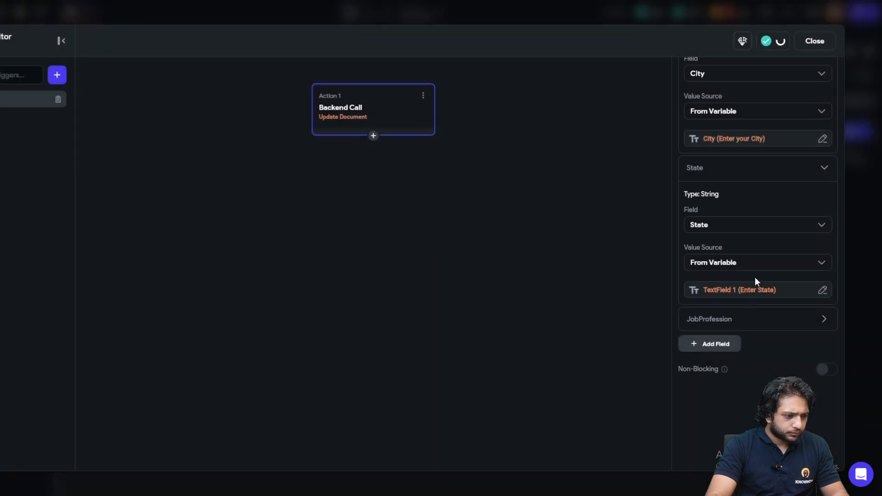
- Set JobProfession from a variable to TextField 2 (Enter Job Profession) and finish the action
left_click(718, 318)
scroll(710, 258, "down", 3)
left_click(709, 258)
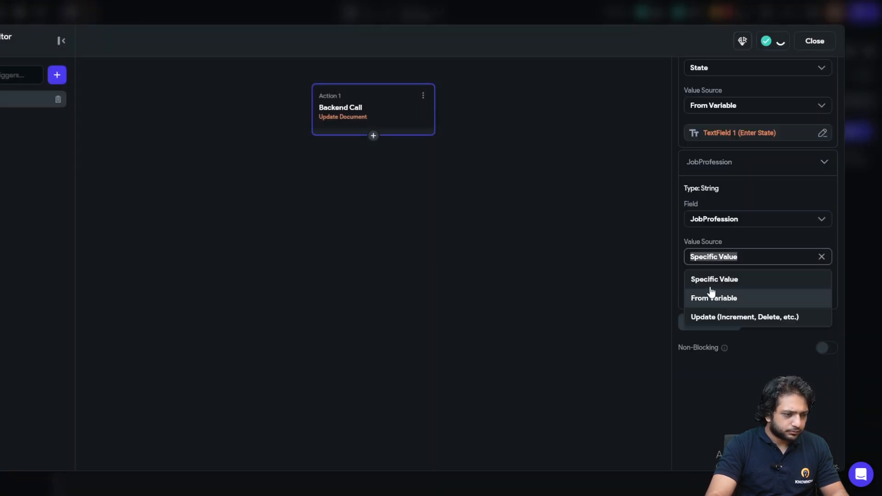
left_click(707, 297)
left_click(706, 291)
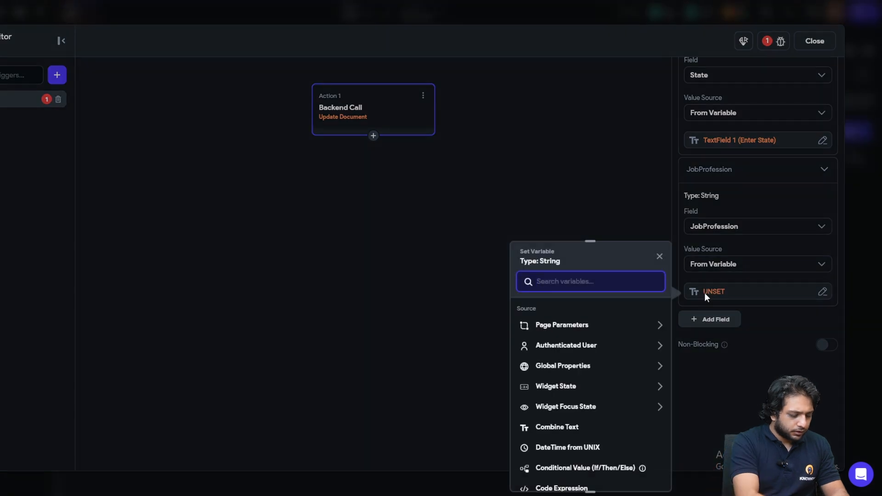
type("widgetste")
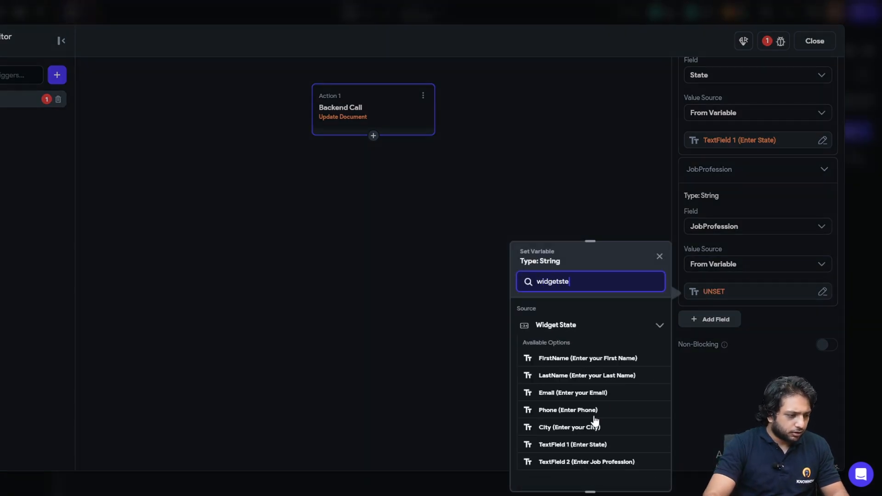
left_click(575, 457)
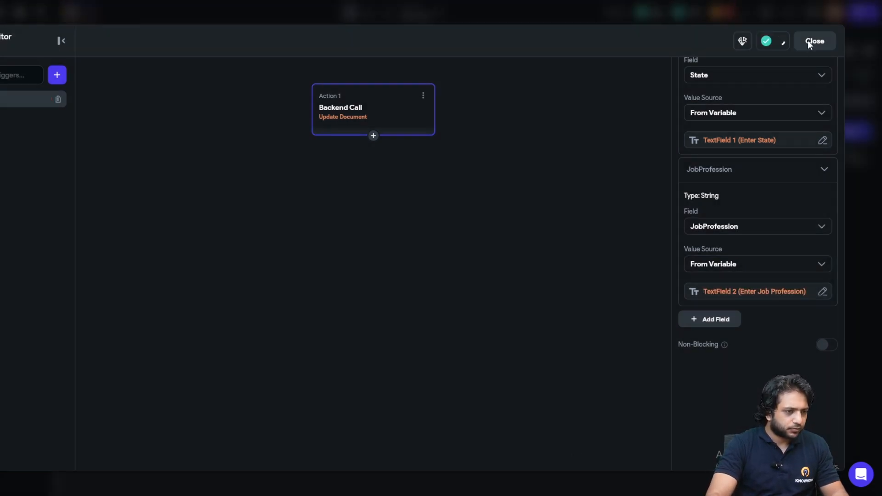
left_click(812, 43)
- Name the job profession text field JobProfession
left_click(384, 351)
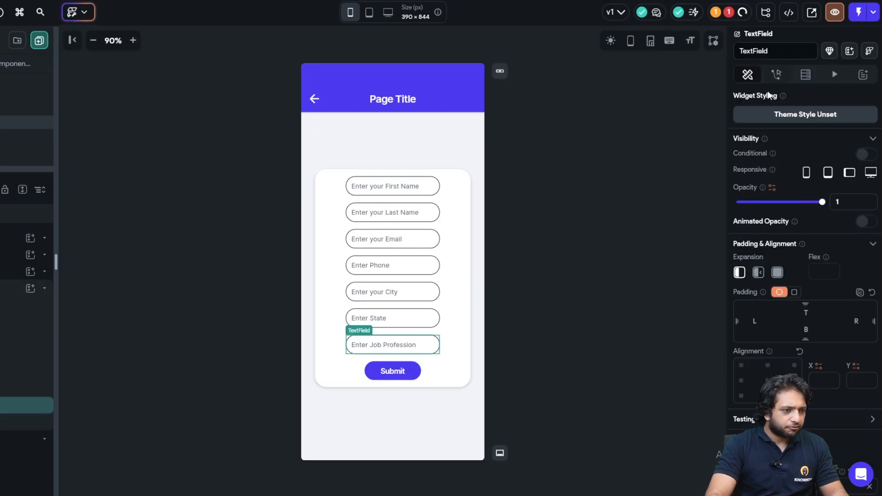
type("Job")
key("Return")
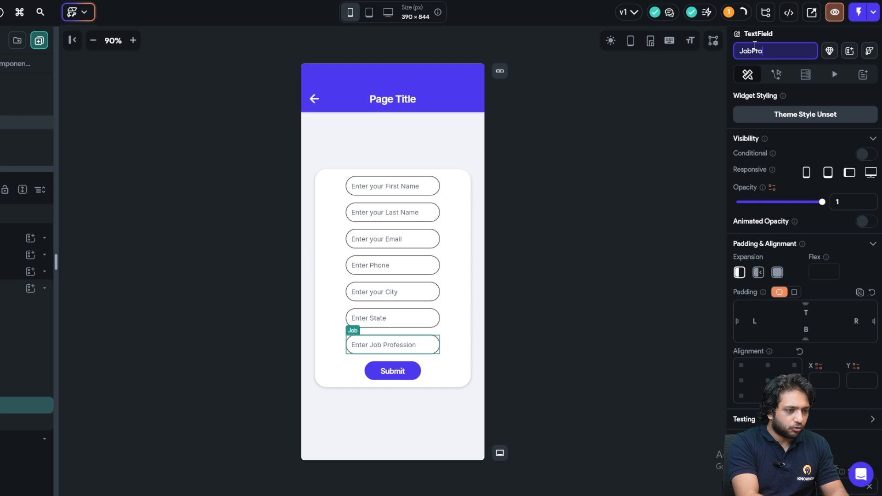
type("bProfession")
key("Return")
- Rename the state text field to State
right_click(385, 330)
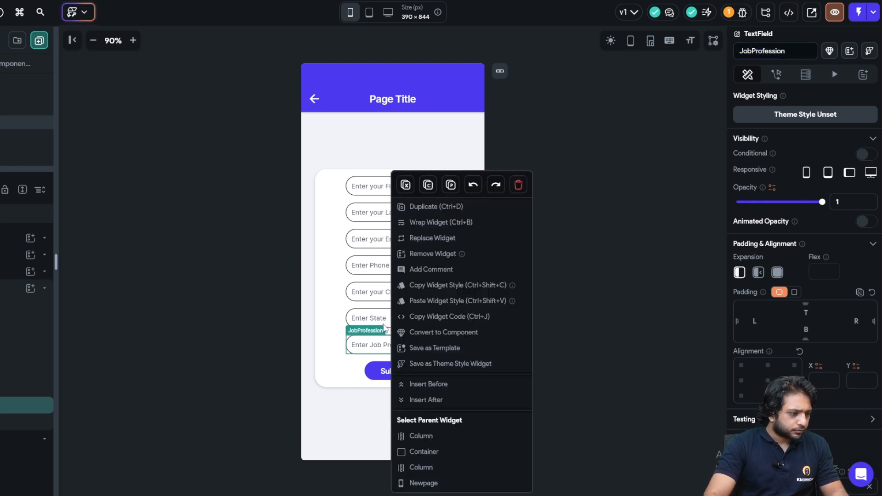
left_click(388, 320)
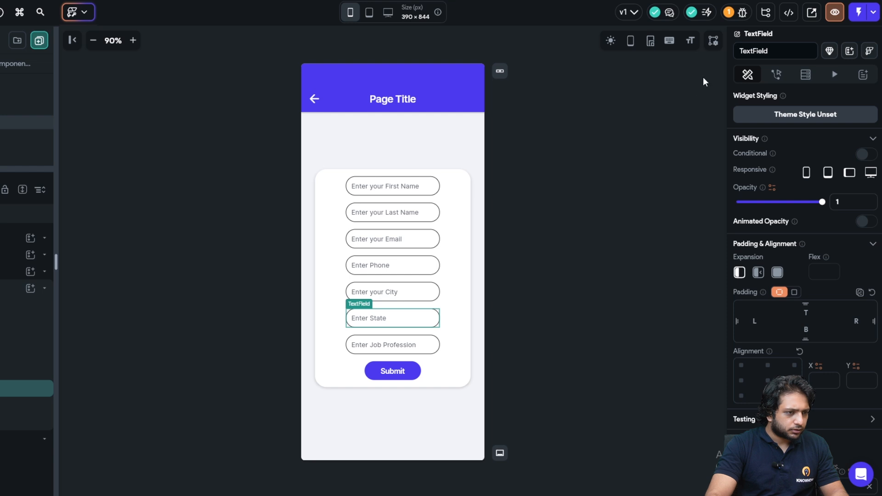
double_click(776, 50)
type("State")
left_click(549, 204)
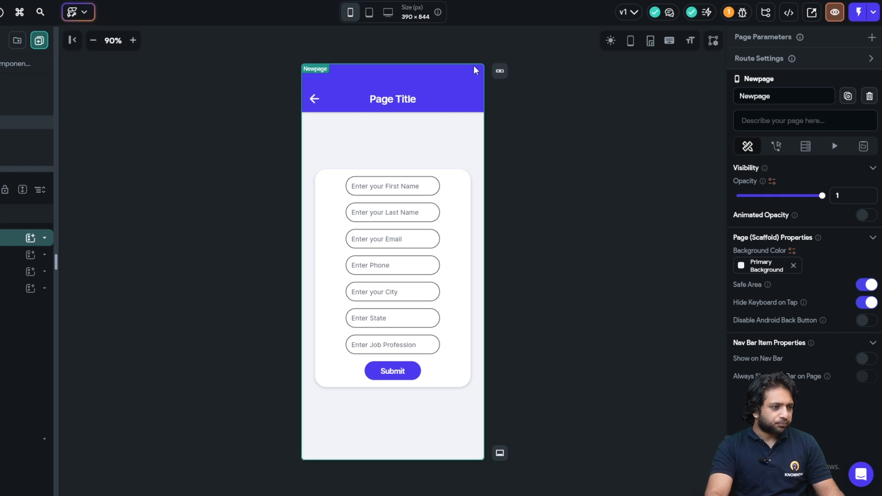
- Launch Test Mode and focus the First Name field in the running app
left_click(859, 14)
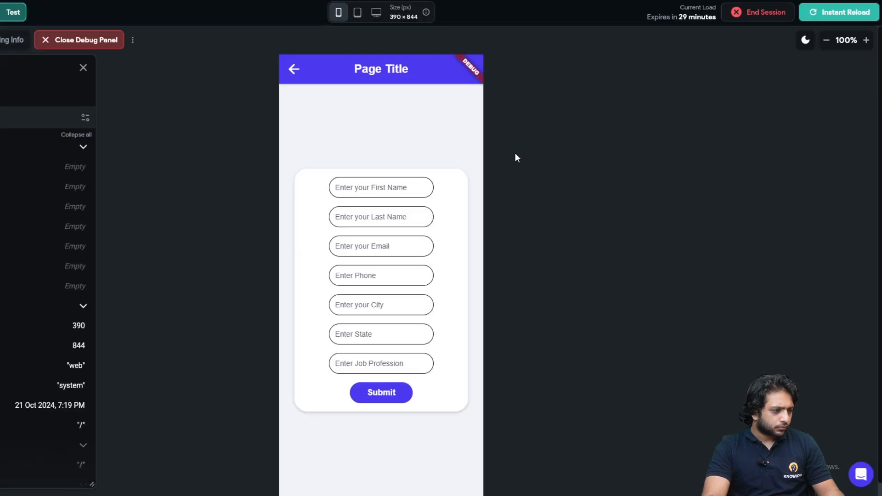
left_click(345, 189)
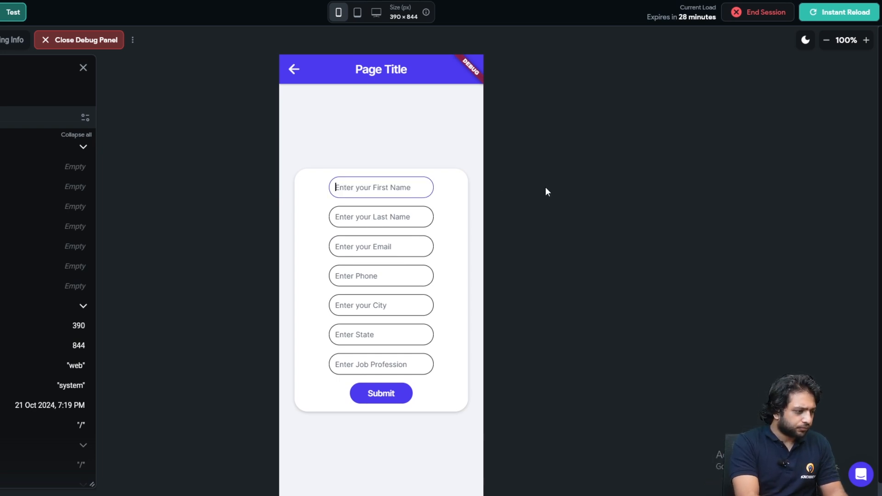
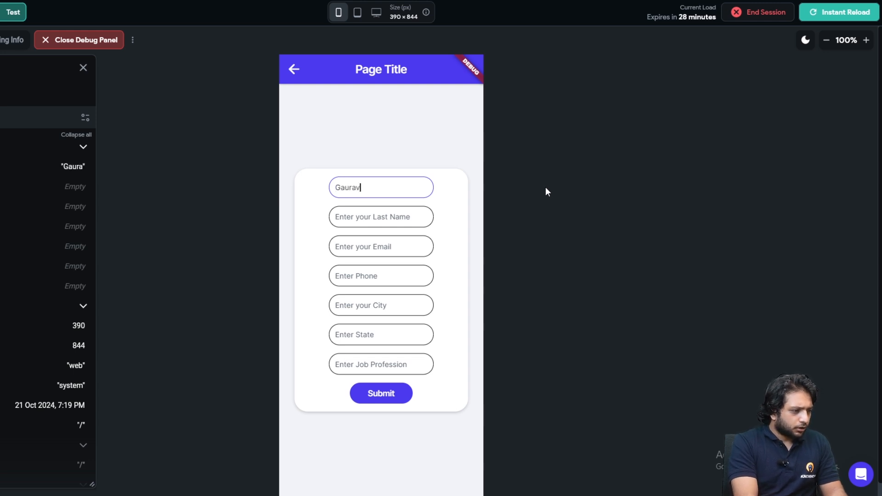
- Enter a sample first name, last name, email and phone number in the form
key("Tab")
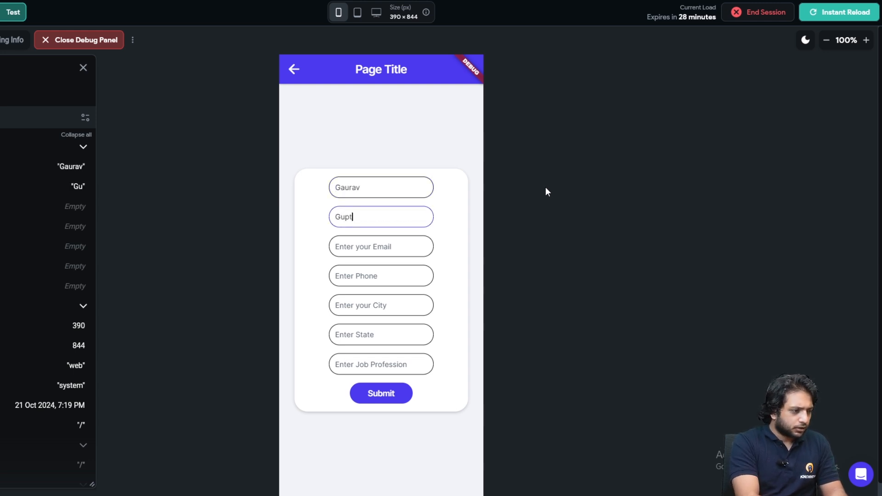
key("Tab")
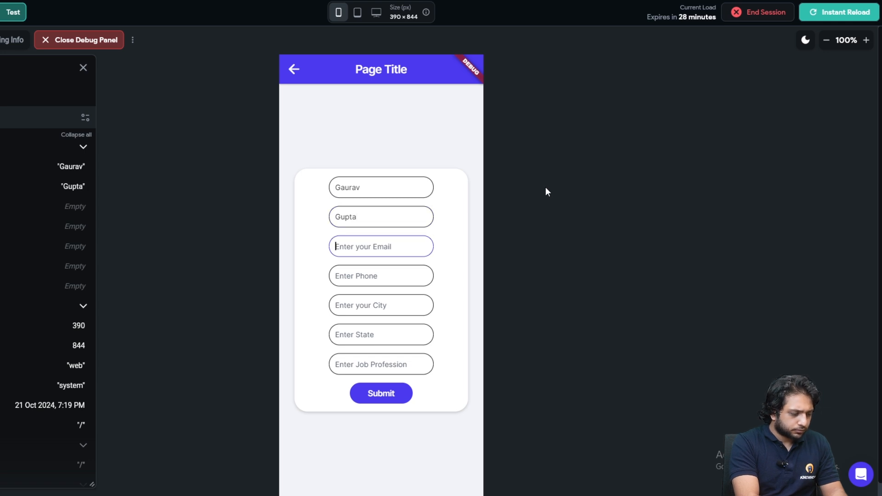
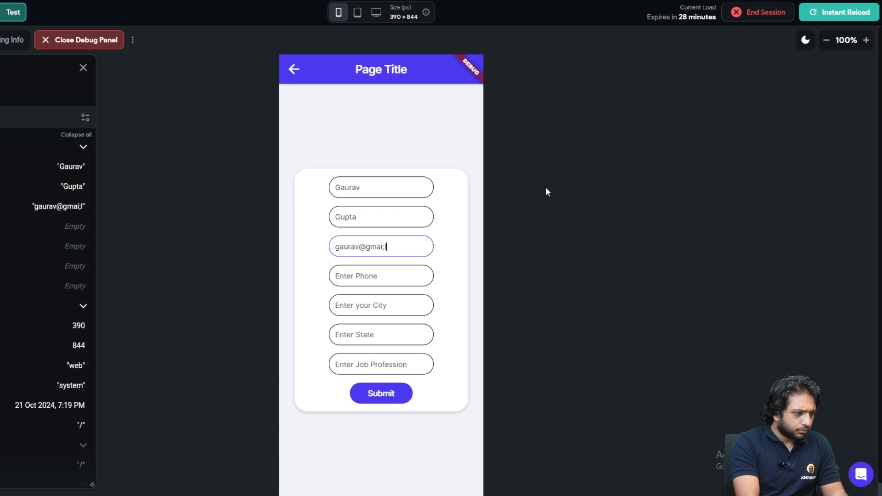
key("Tab")
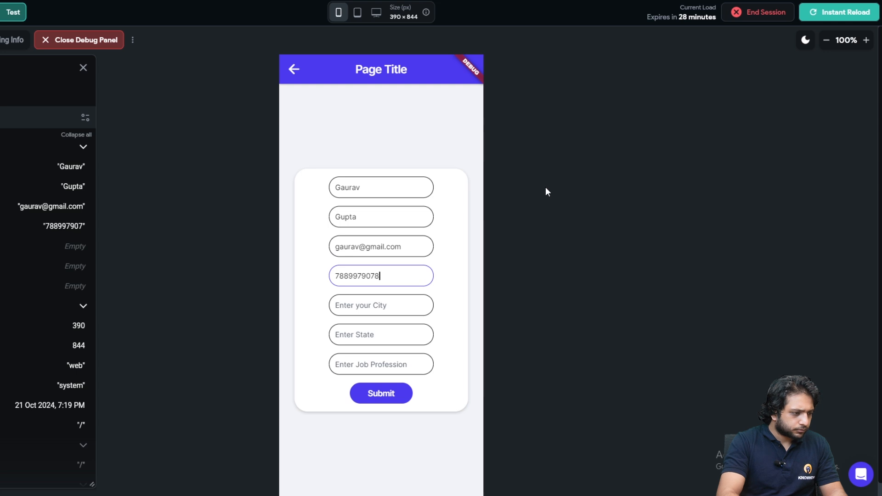
- Fill in city 'J', state 'Jammu and Kashmi' and job profession 'Flutter Developer'
key("Tab")
type("J")
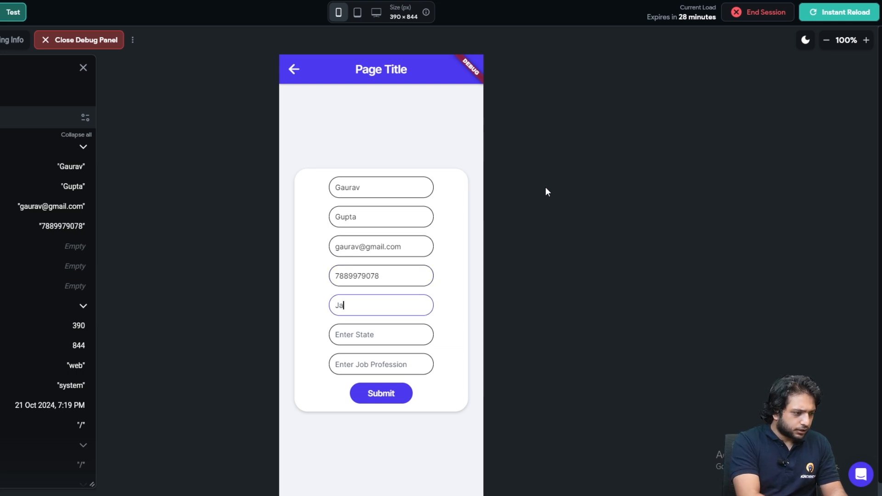
key("Tab")
type("Jammu an")
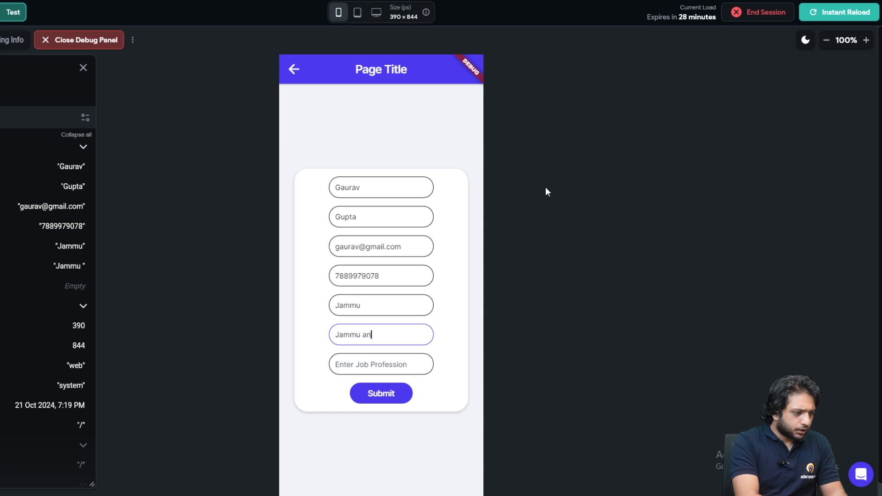
type("d Kashmir")
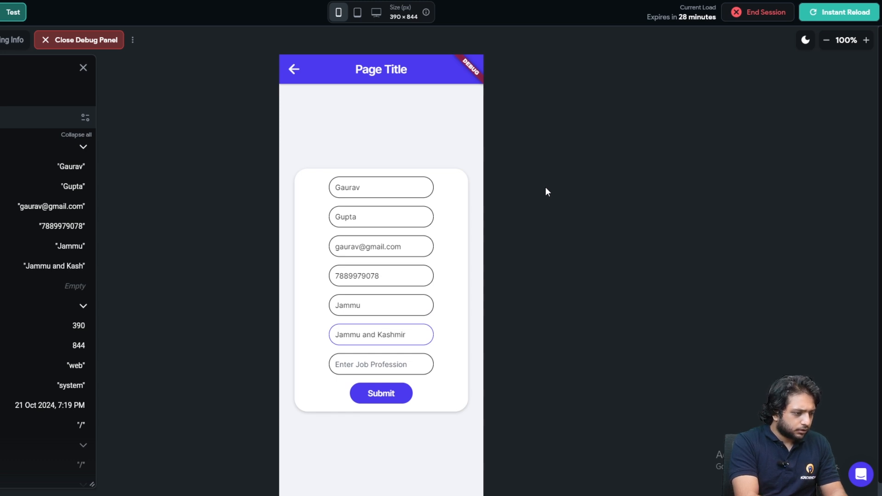
key("Tab")
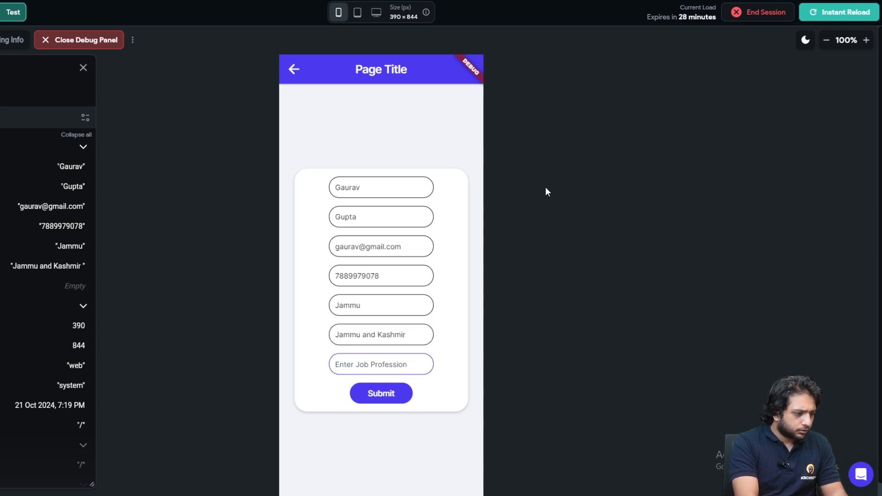
left_click(424, 335)
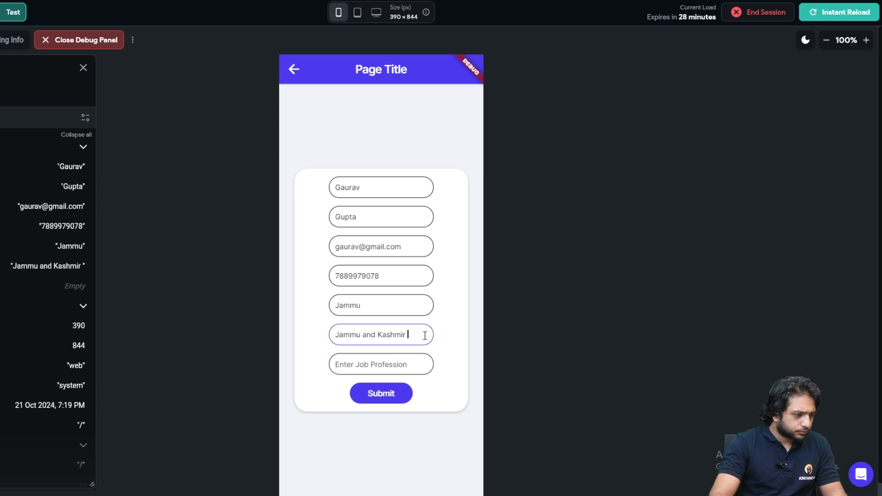
left_click(372, 367)
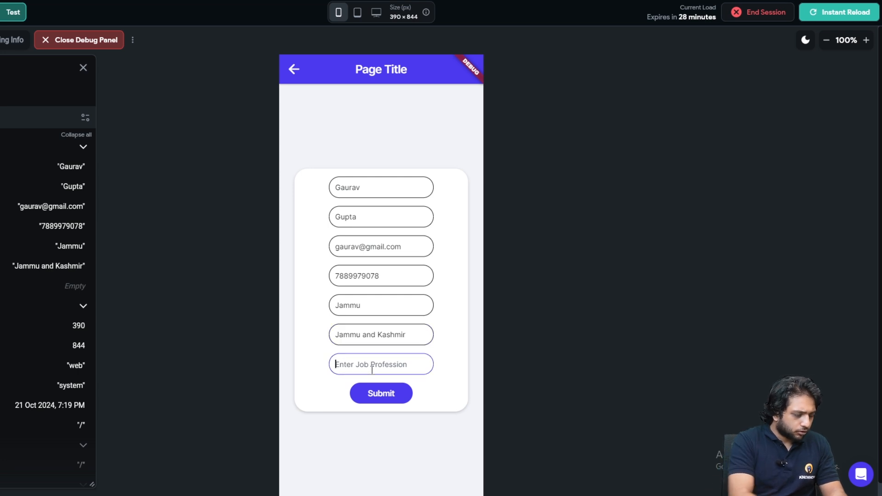
type("F")
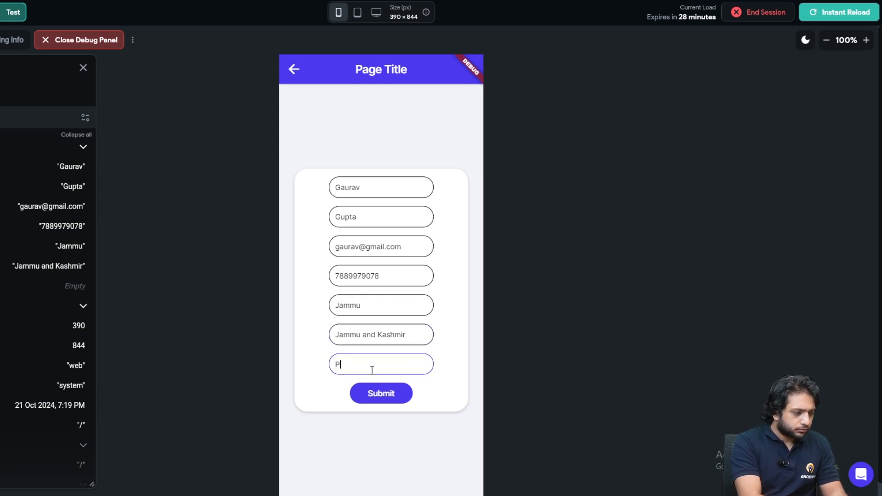
type("lutter D")
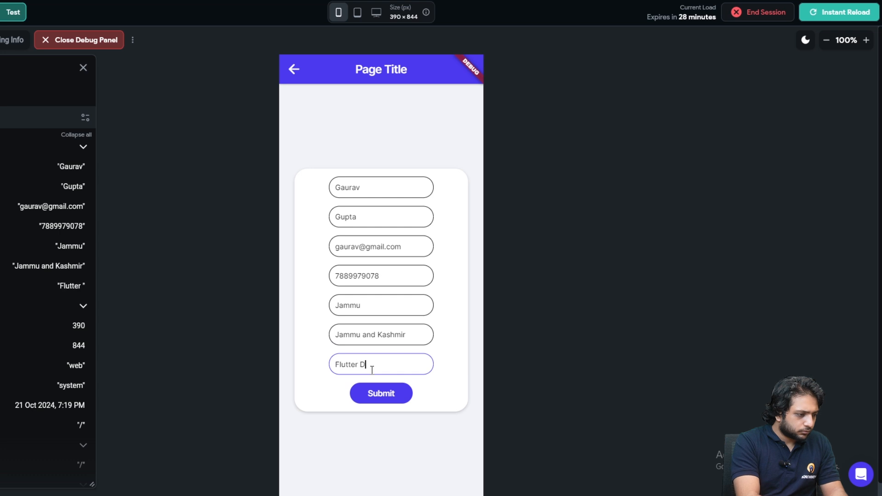
type("eveloper")
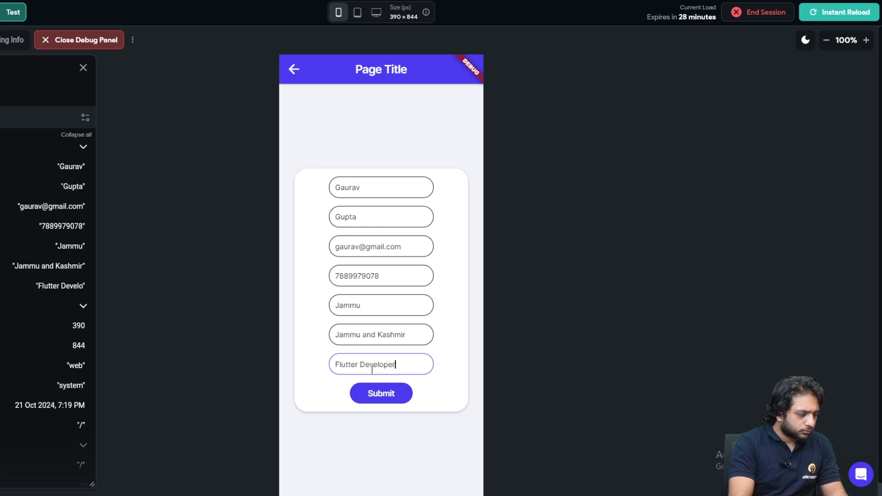
- Submit the form, reload the test app, and return to the editor
scroll(531, 319, "down", 1)
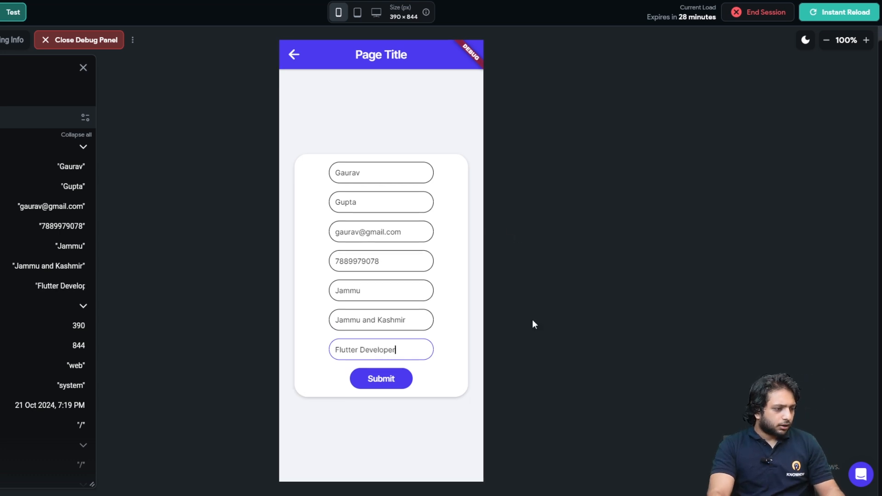
left_click(384, 382)
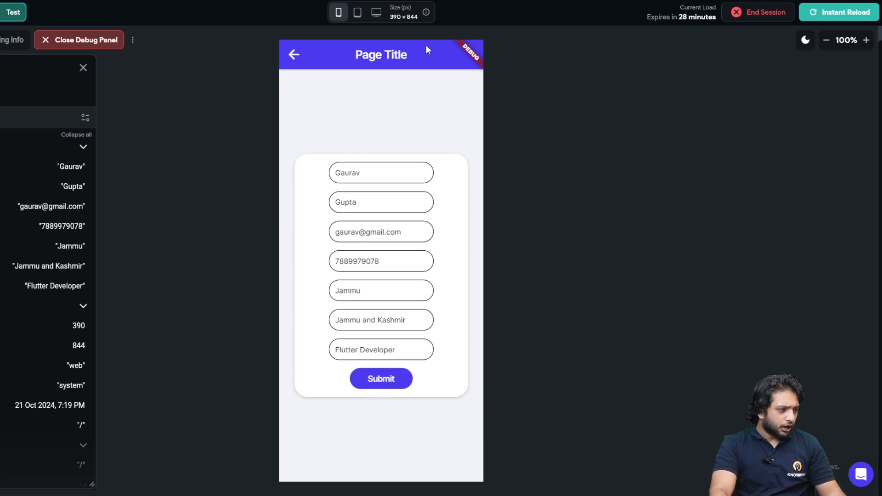
scroll(511, 311, "up", 1)
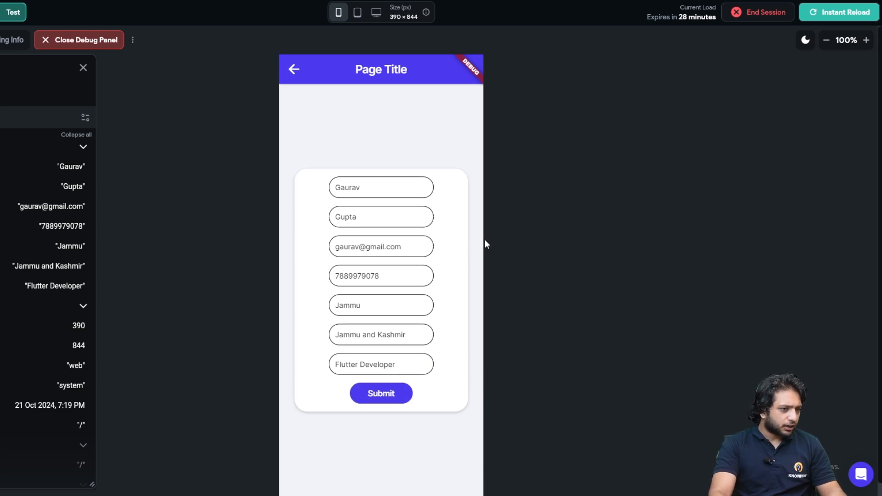
left_click(823, 13)
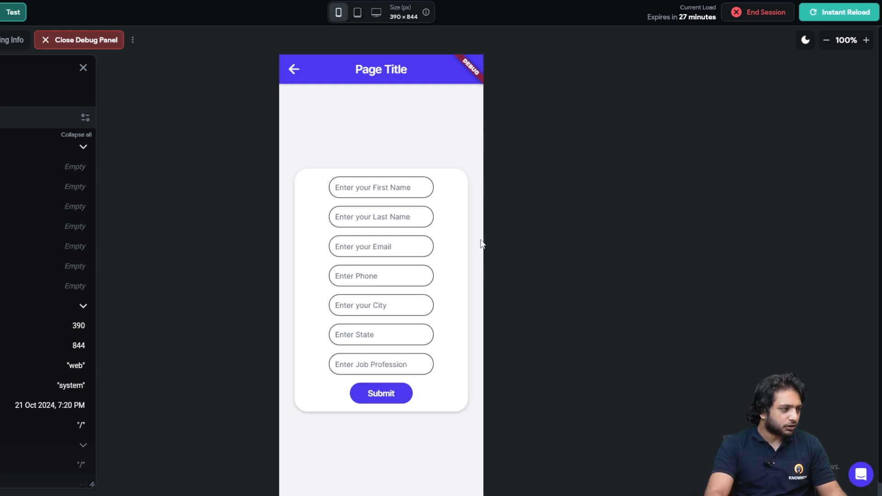
left_click(236, 3)
- Prefill the FirstName text field's initial value from the authenticated user's FirstName
left_click(387, 193)
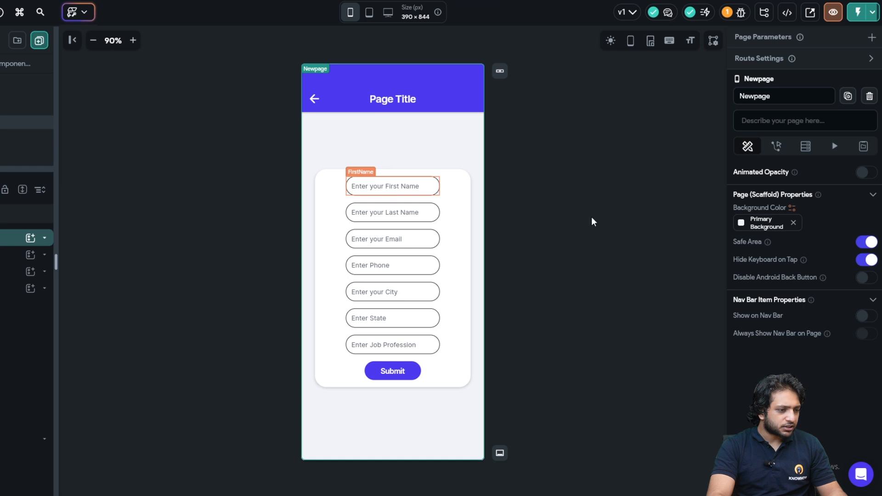
scroll(803, 232, "down", 5)
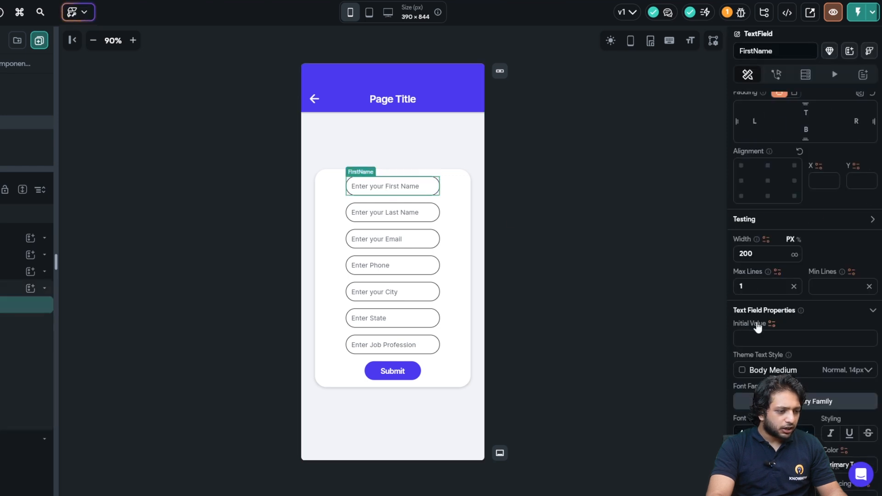
left_click(772, 323)
scroll(649, 309, "down", 3)
scroll(634, 331, "up", 2)
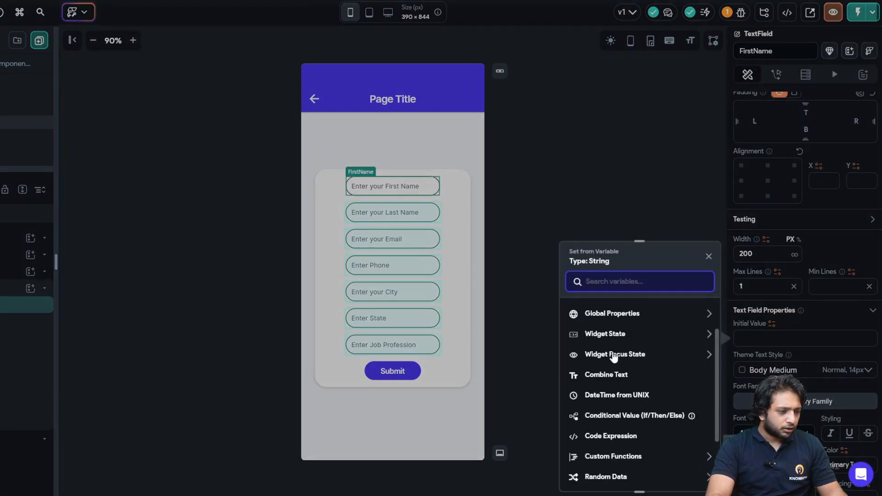
scroll(614, 356, "up", 2)
left_click(614, 345)
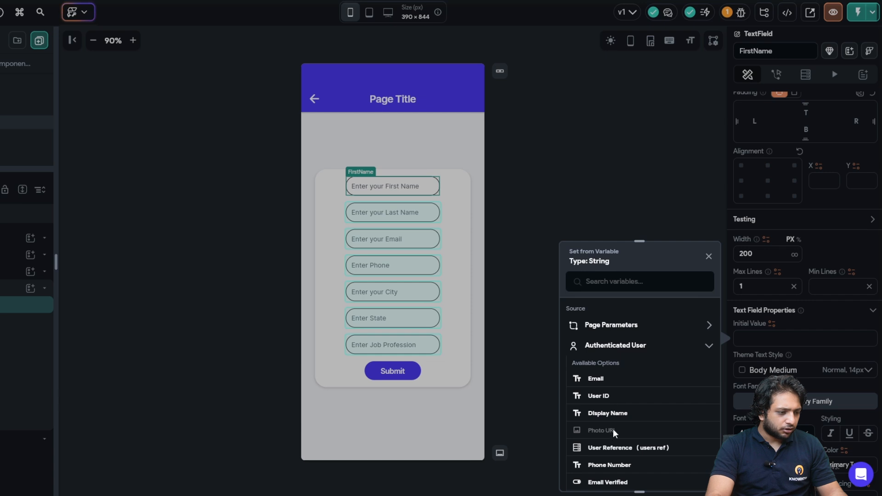
scroll(613, 434, "down", 3)
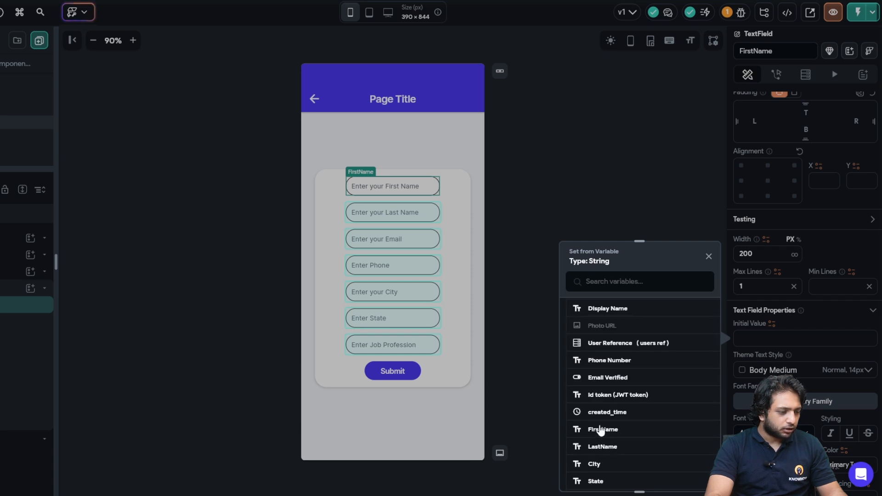
left_click(600, 431)
- Prefill the LastName and Email fields from the authenticated user's LastName and Email
left_click(406, 218)
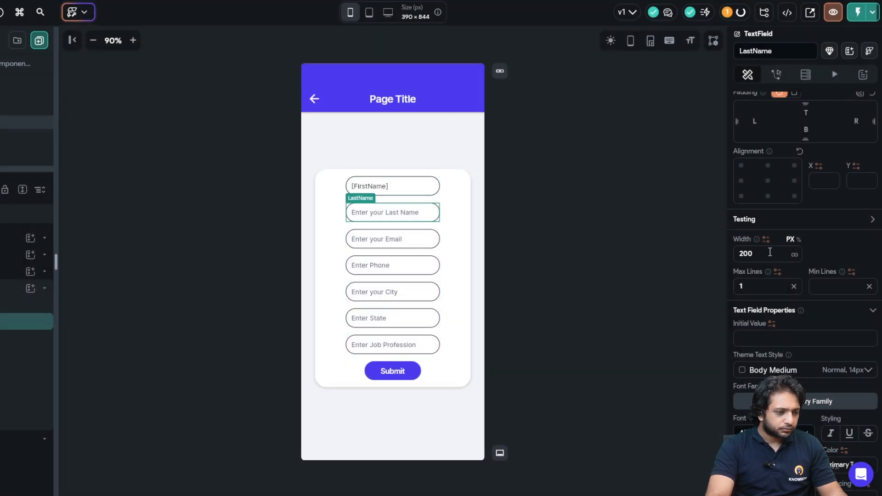
left_click(758, 325)
type("Last")
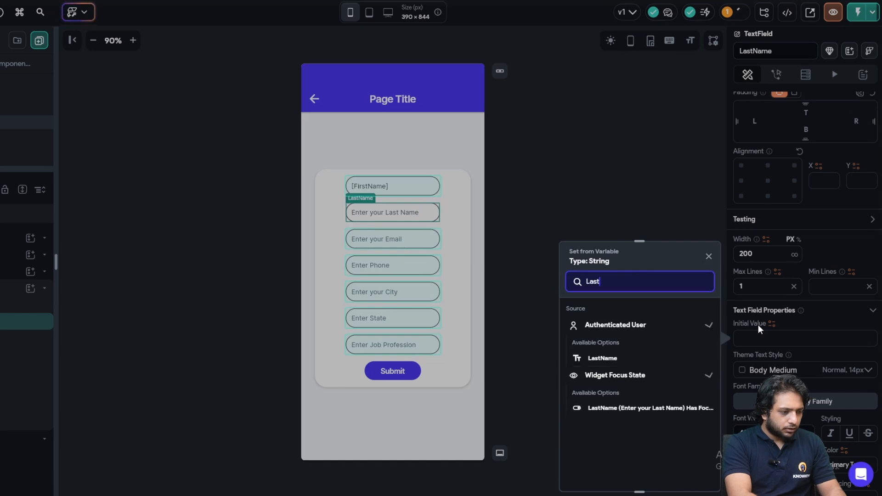
left_click(599, 359)
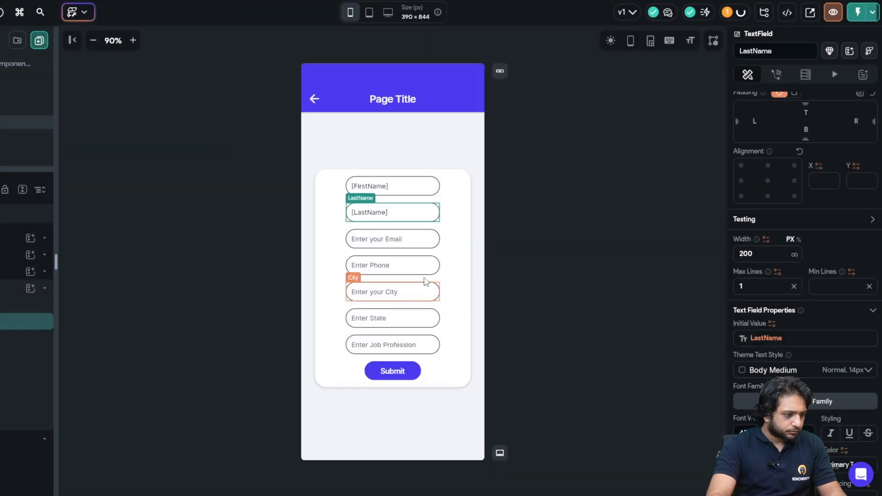
left_click(422, 243)
left_click(754, 324)
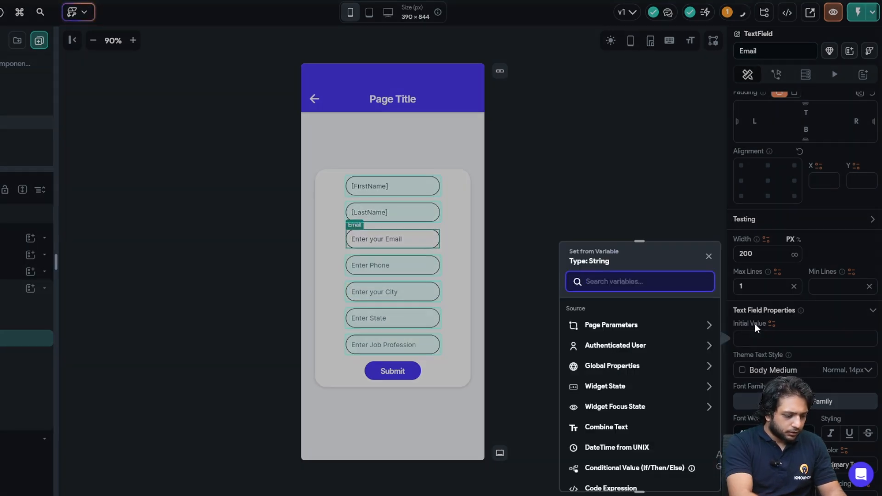
type("Email")
left_click(572, 358)
- Prefill the Phone and City fields from the user's Phone Number and City
left_click(373, 277)
left_click(388, 266)
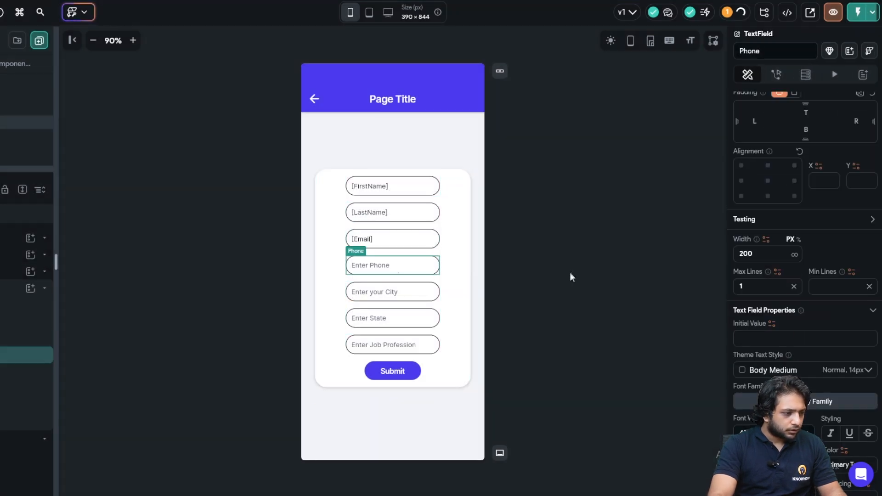
scroll(753, 294, "down", 4)
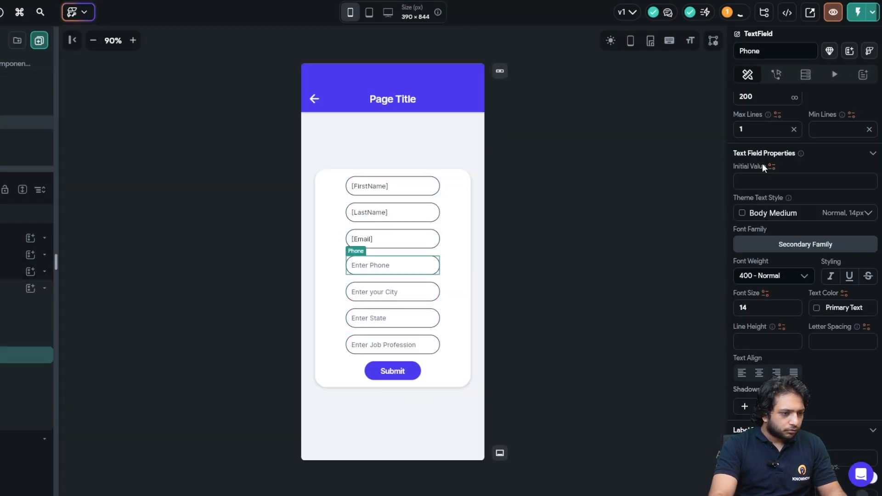
left_click(760, 166)
type("Phone")
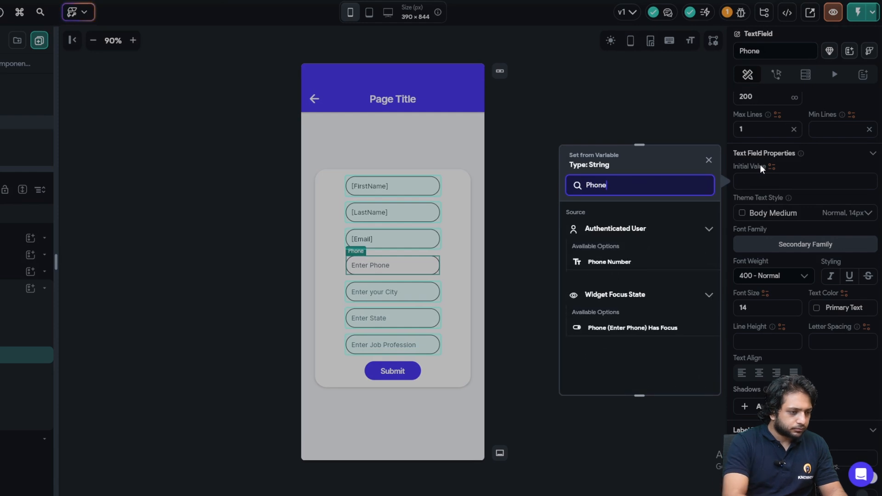
left_click(597, 261)
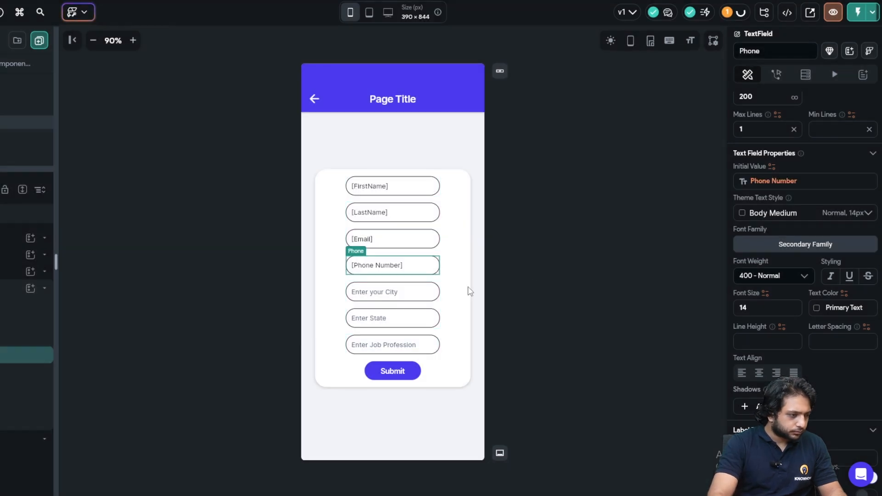
left_click(392, 291)
left_click(756, 167)
type("City")
left_click(614, 260)
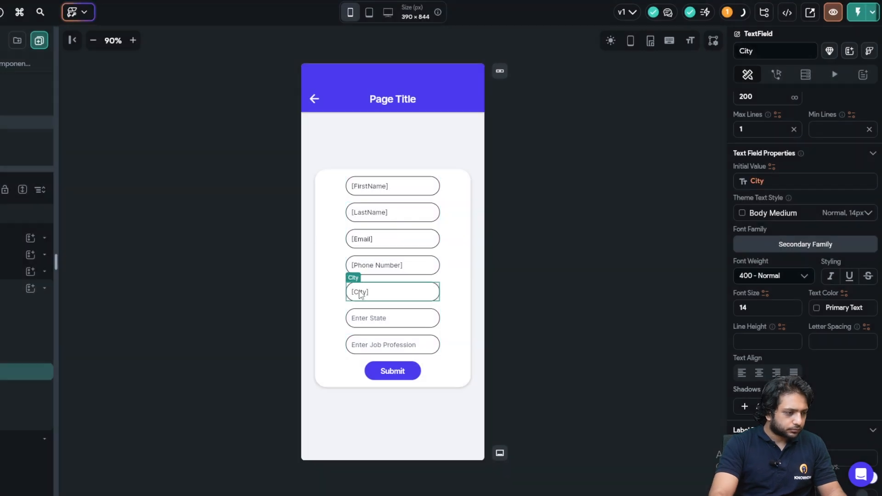
- Prefill the State text field from the authenticated user's State
left_click(363, 304)
left_click(365, 313)
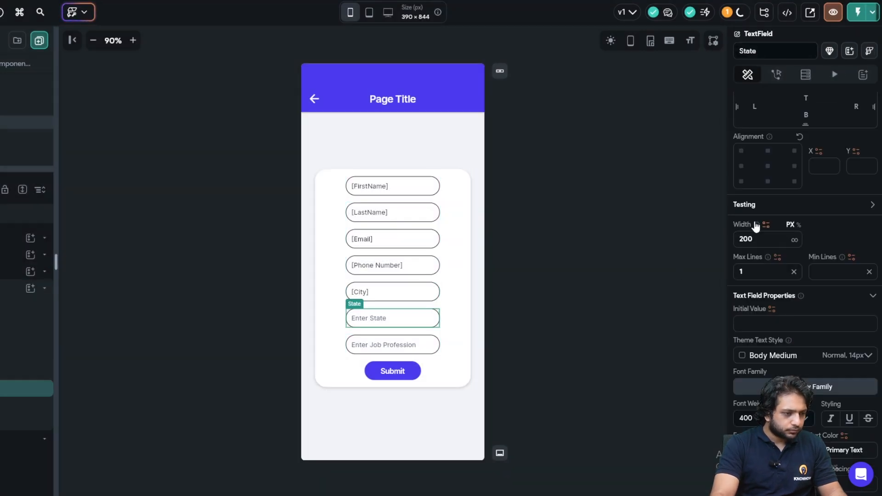
left_click(757, 307)
type("S")
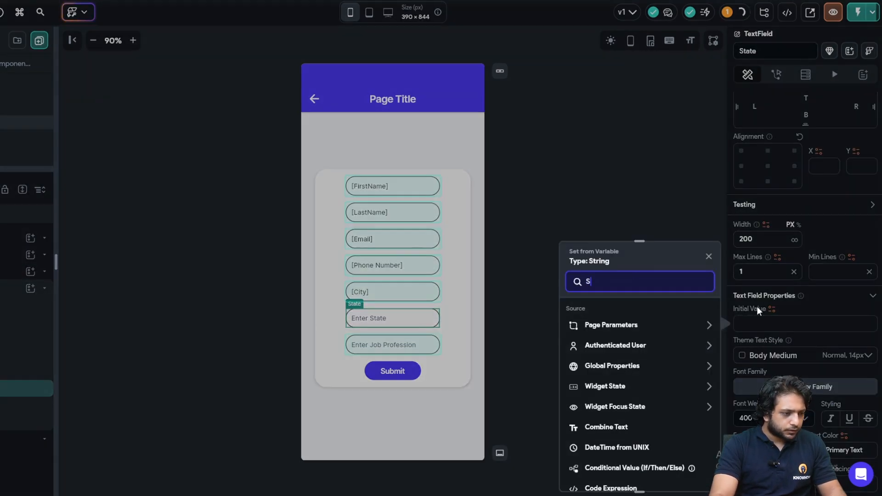
type("tate")
left_click(593, 357)
- Prefill the JobProfession text field from the authenticated user's JobProfession
left_click(370, 337)
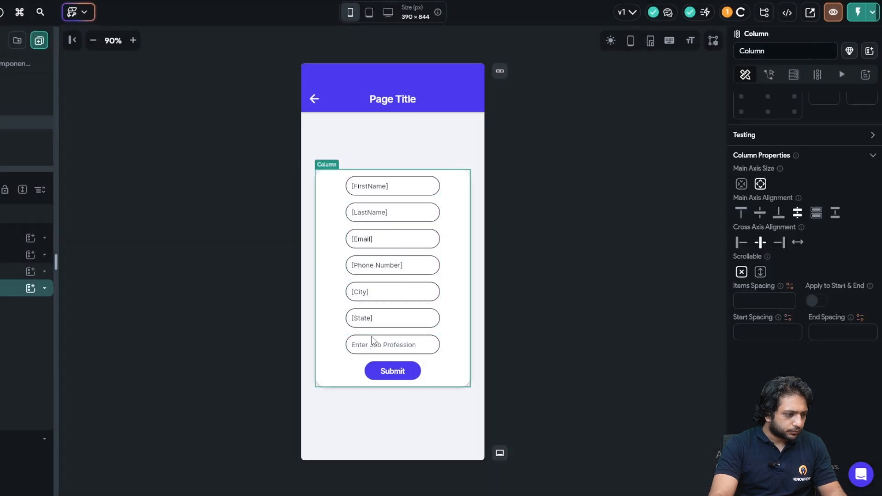
left_click(371, 342)
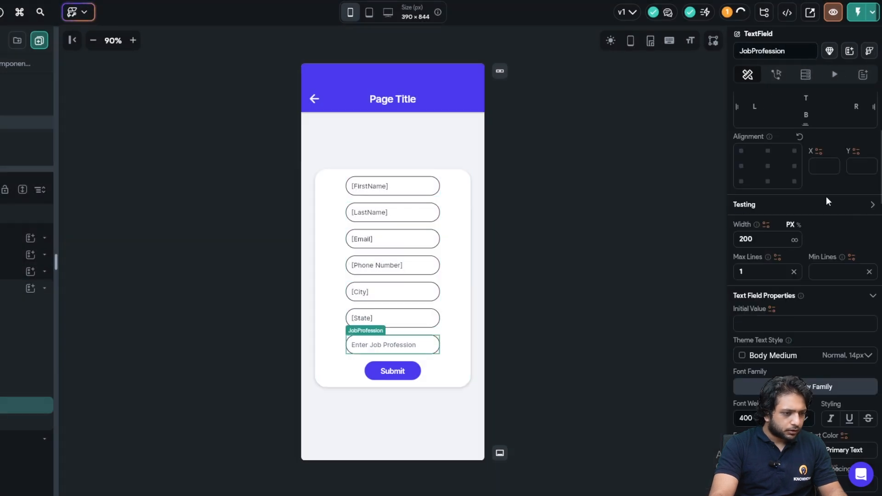
left_click(770, 308)
type("Job Prog")
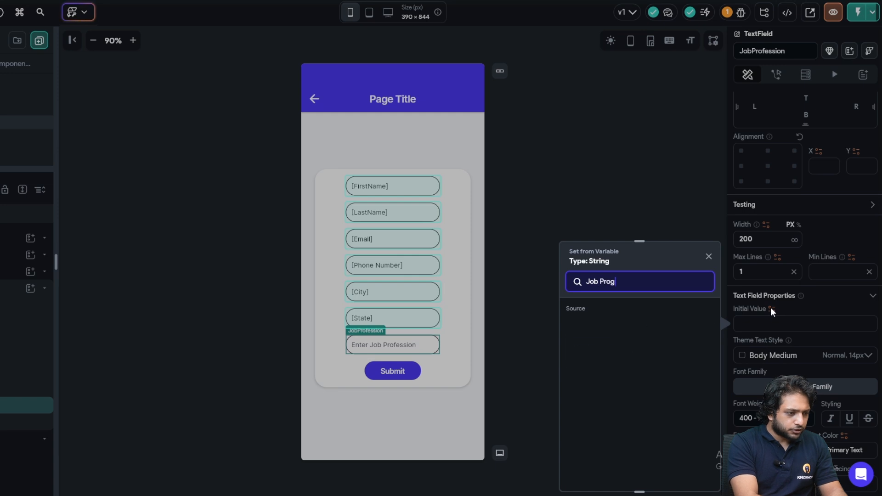
key("BackSpace")
type("f")
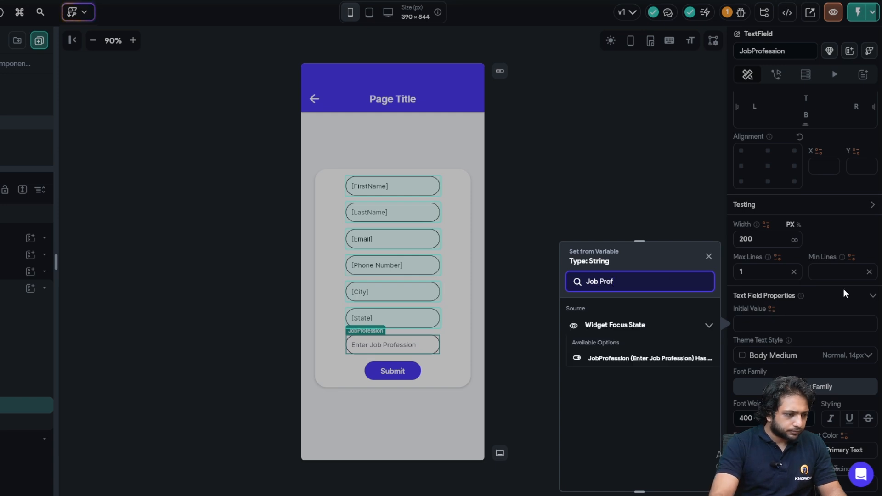
double_click(611, 283)
key("BackSpace")
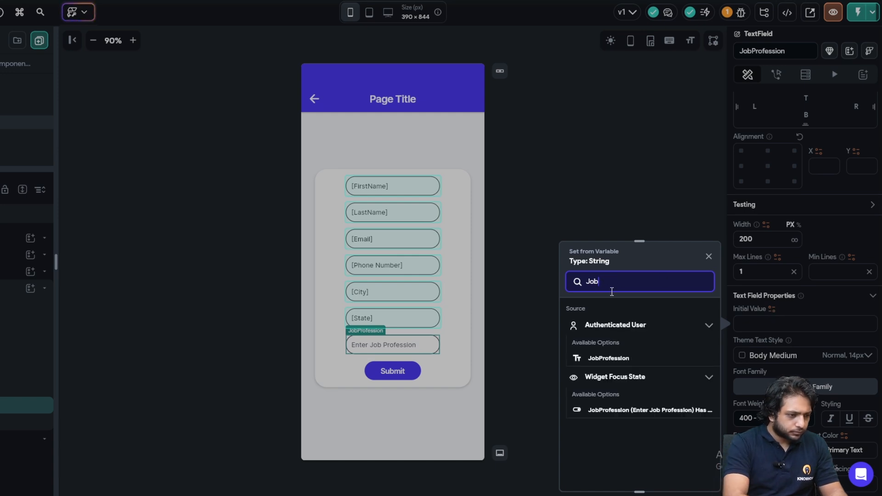
left_click(617, 363)
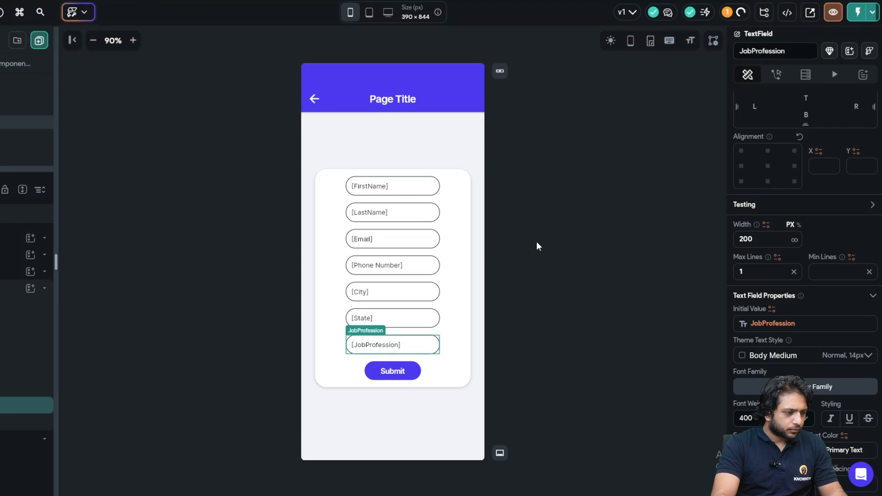
left_click(538, 243)
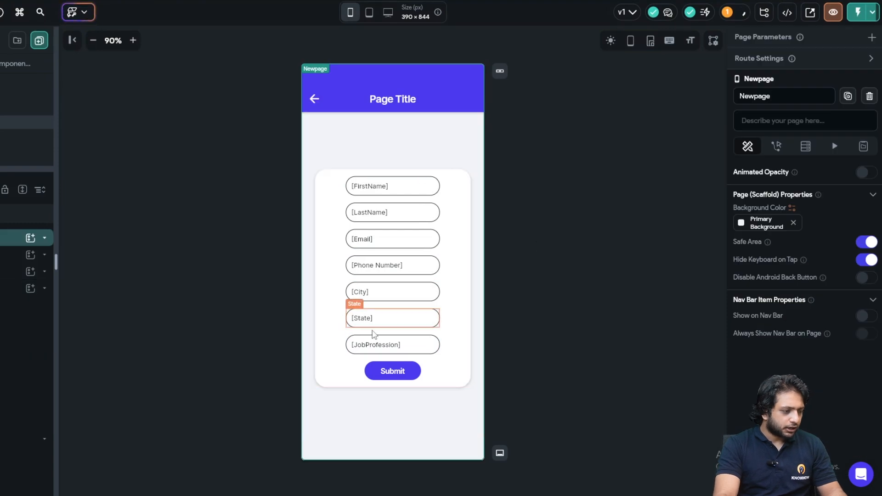
- Add a Show Snack Bar action after the Submit button's Update Document action
left_click(381, 371)
scroll(774, 147, "up", 2)
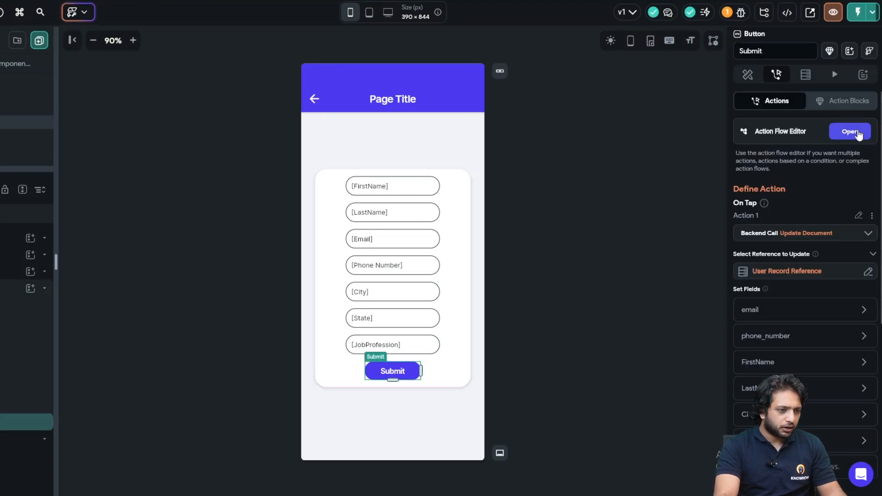
left_click(849, 131)
left_click(374, 135)
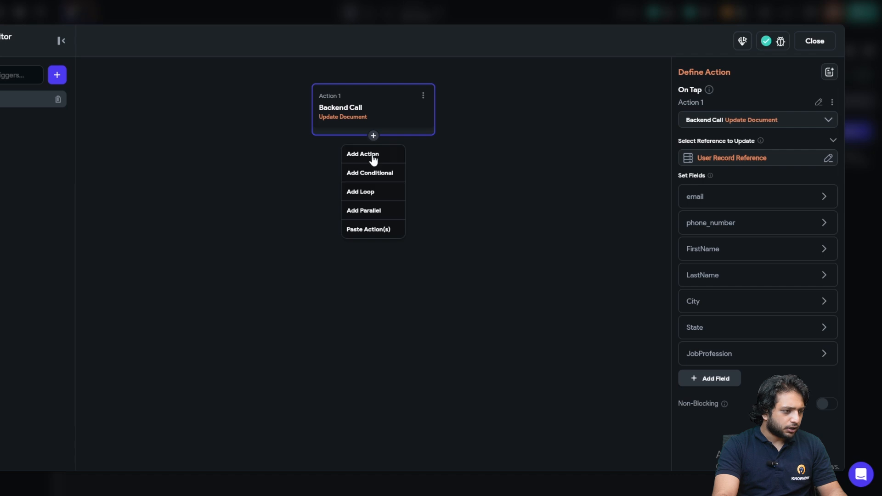
left_click(372, 154)
left_click(719, 154)
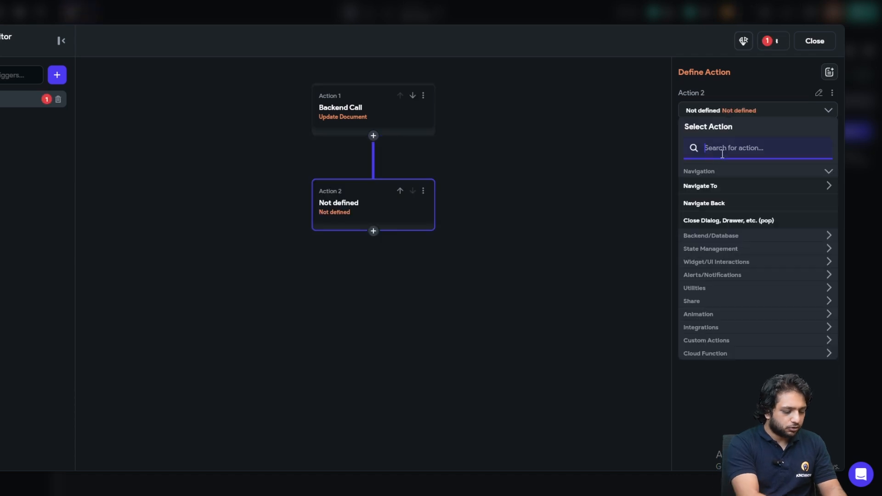
type("Show Snack")
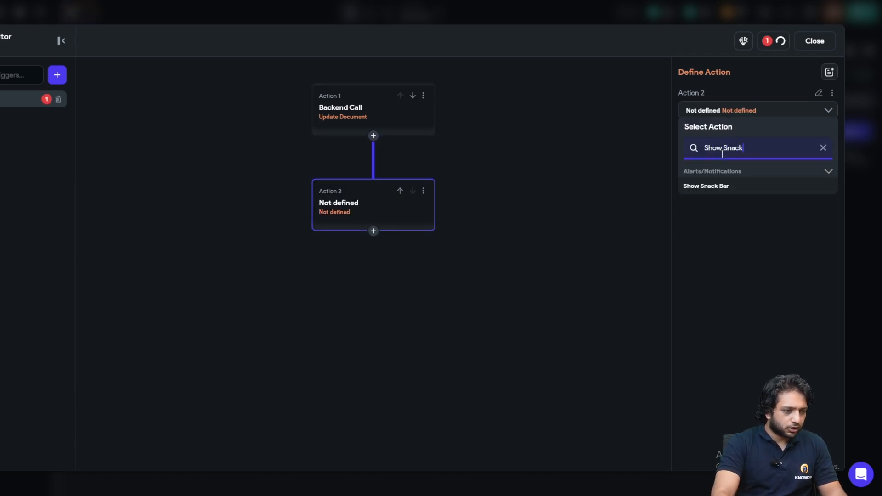
left_click(712, 189)
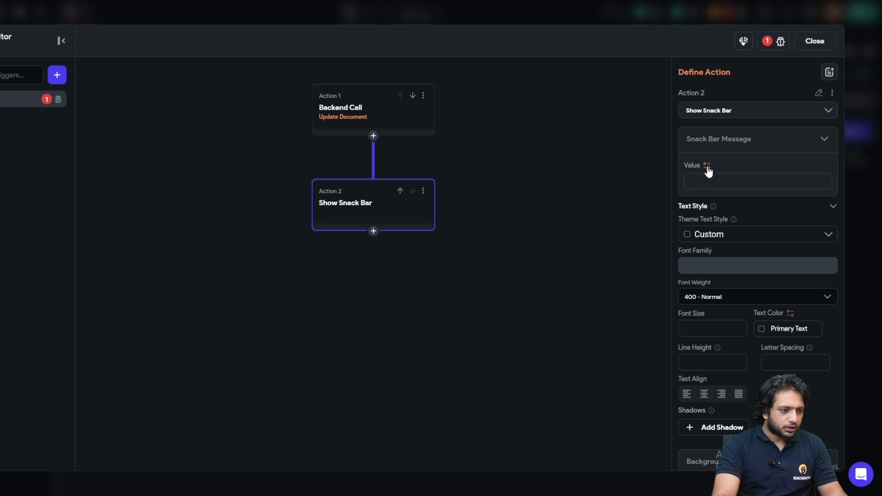
- Set the snackbar message to 'Data Saved Successfully!' and close the action editor
left_click(709, 180)
left_click(715, 186)
type("Data Sa")
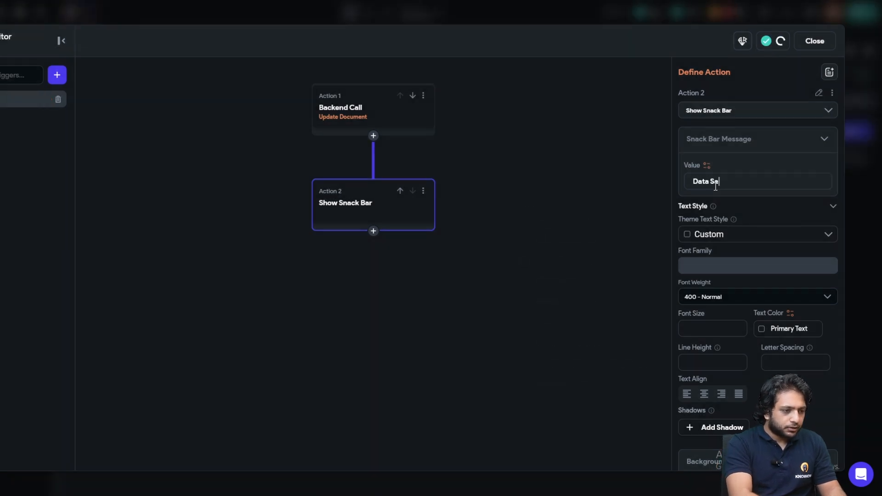
type("ved Successfully!")
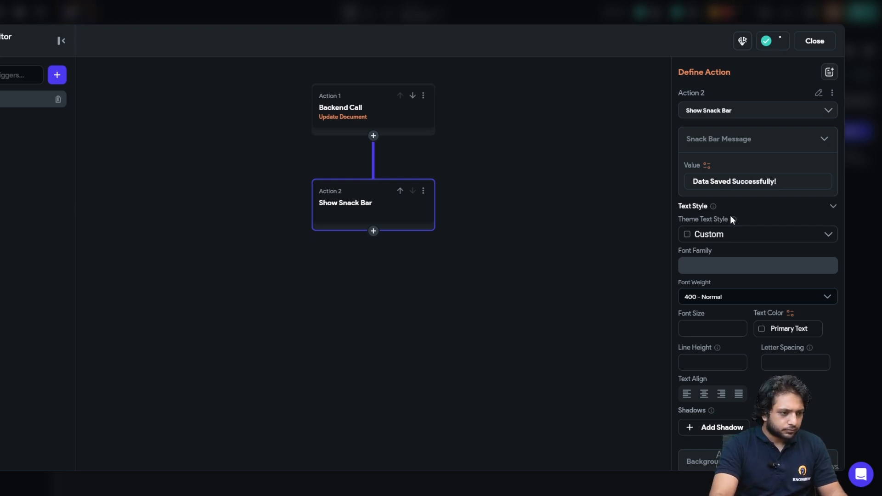
left_click(813, 40)
left_click(582, 168)
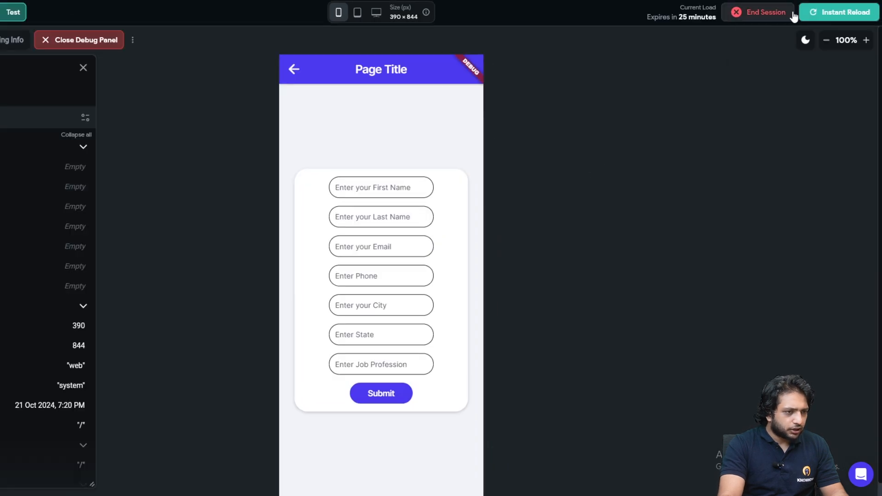
- Run the app in Test mode and clear the prefilled Job Profession and State fields
left_click(812, 16)
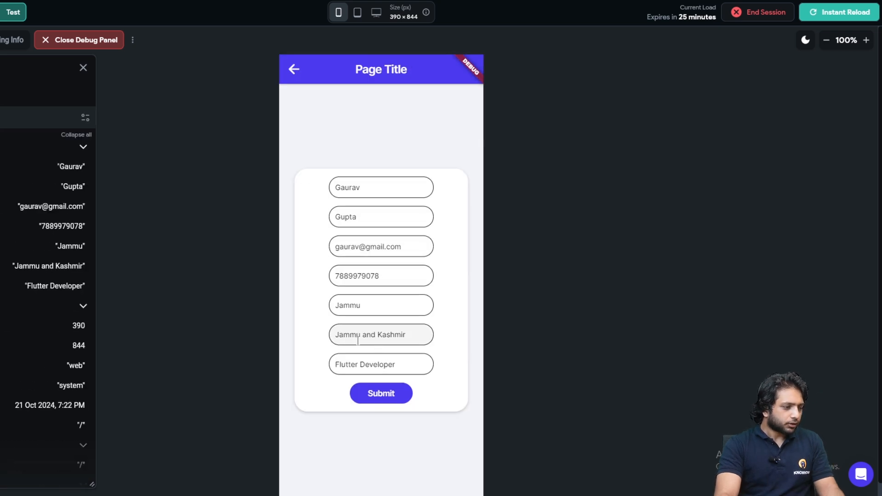
left_click(377, 307)
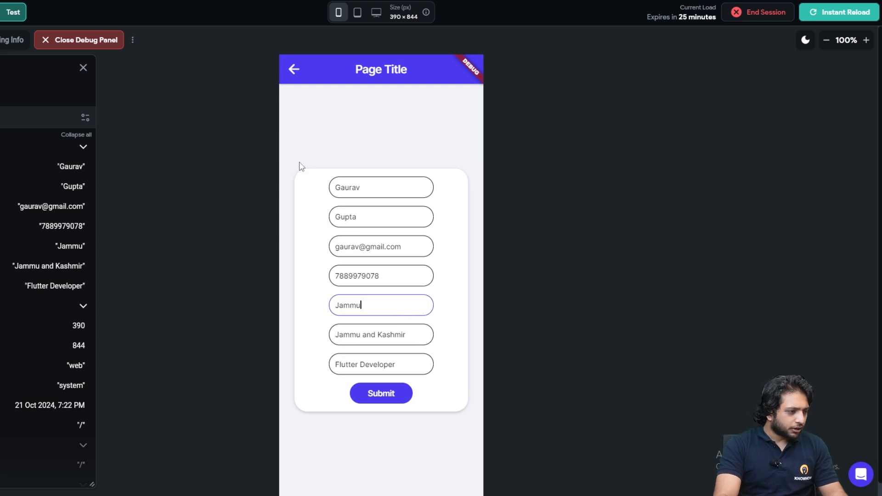
left_click(411, 367)
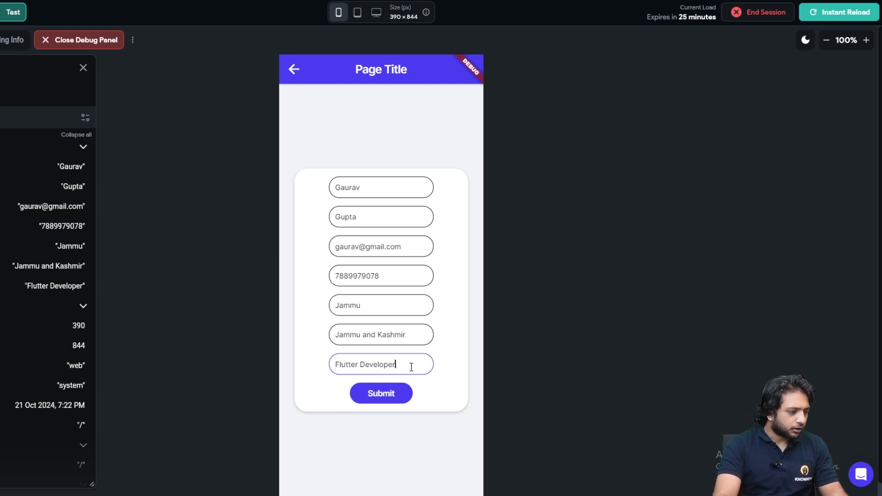
key("BackSpace")
key("BackSpace")
key("BackSpace")
key("BackSpace")
key("BackSpace")
key("BackSpace")
key("BackSpace")
key("BackSpace")
key("BackSpace")
key("BackSpace")
key("BackSpace")
key("BackSpace")
key("BackSpace")
key("BackSpace")
key("BackSpace")
key("BackSpace")
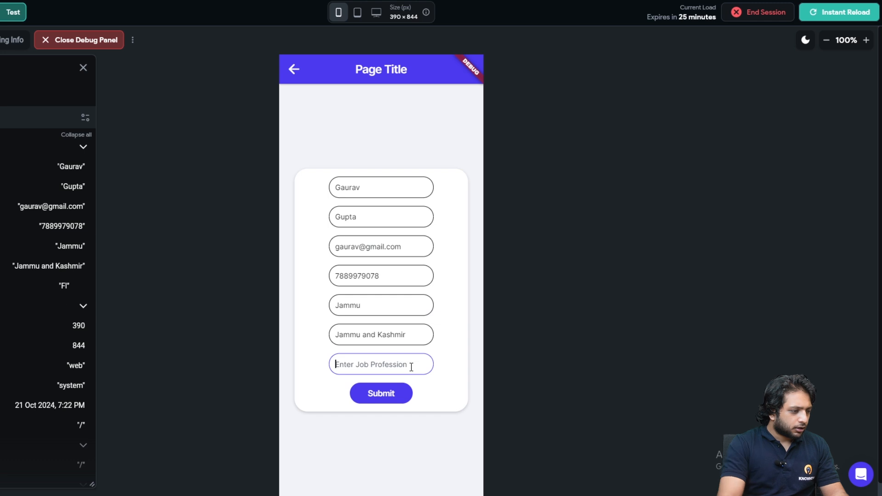
triple_click(395, 335)
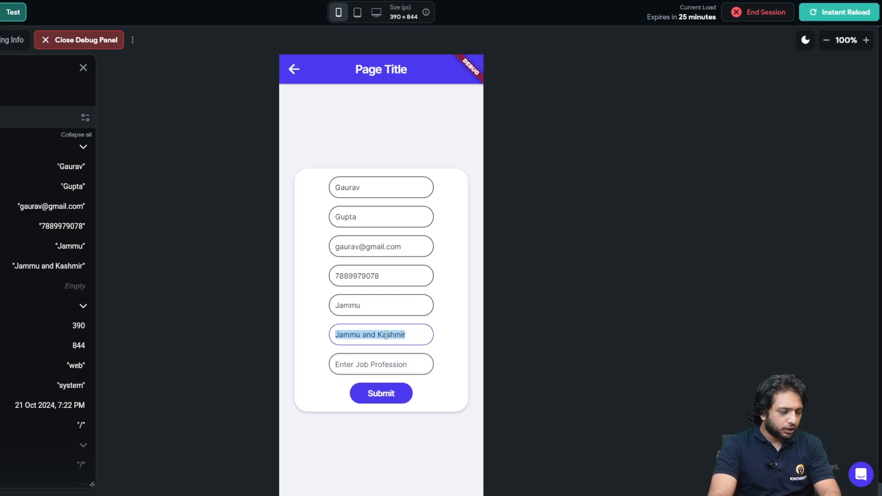
key("BackSpace")
- Clear the City field, submit to get 'Data Saved Successfully!', then Instant Reload the preview
double_click(352, 306)
key("BackSpace")
left_click(382, 394)
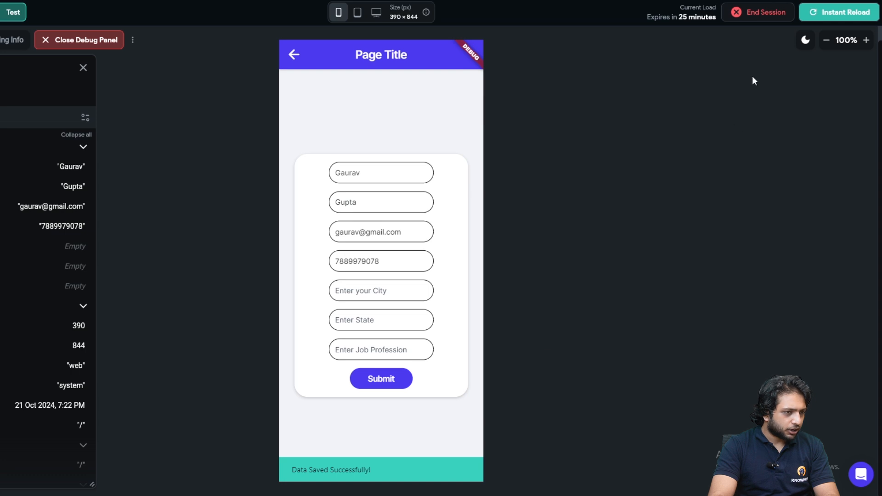
left_click(835, 17)
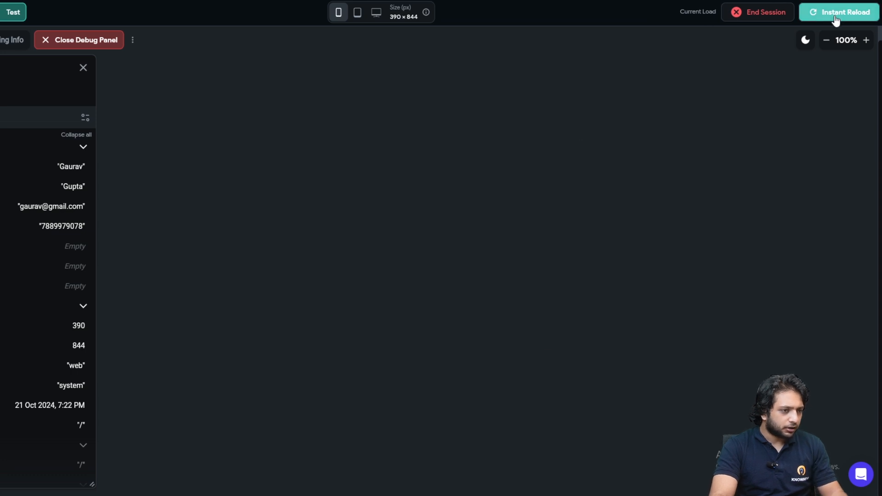
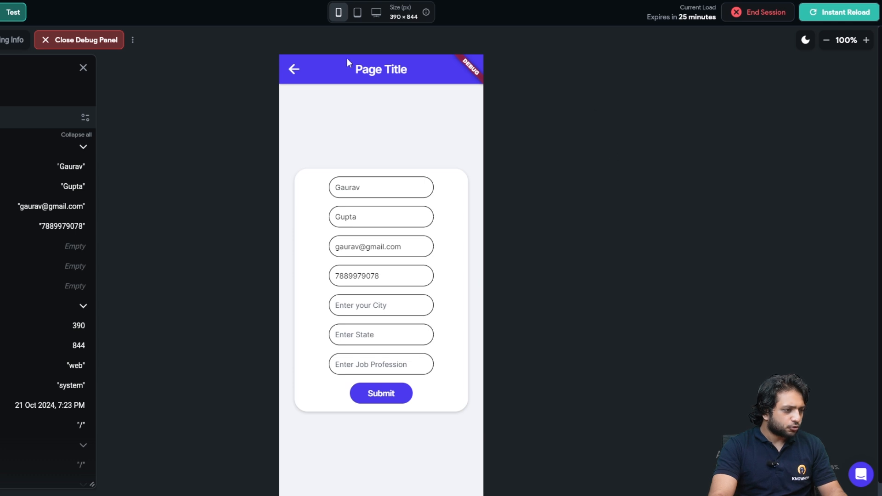
- Focus the City field in the running preview, then leave Test Mode for the Newpage editor
left_click(363, 310)
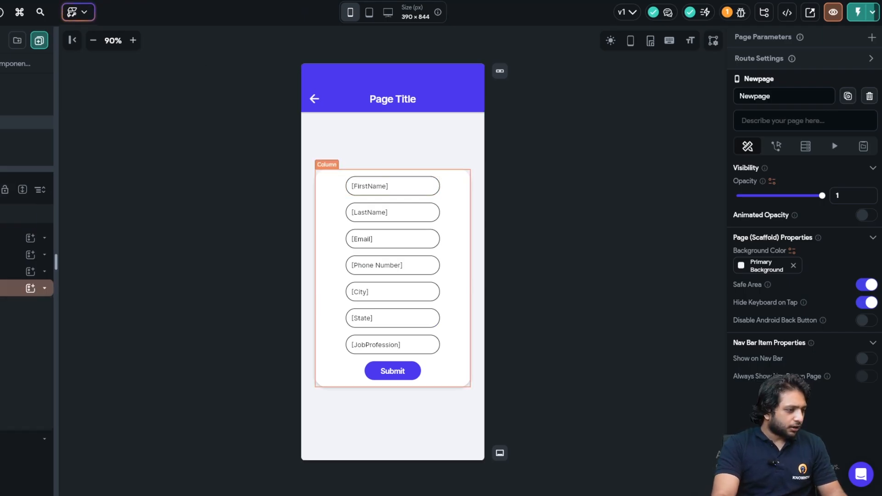
- Wrap the Column holding the form fields in a Form widget
left_click(14, 288)
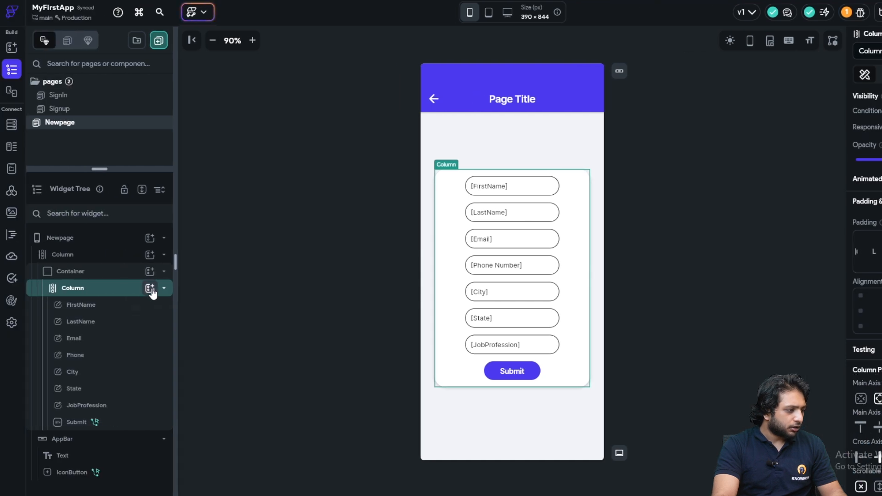
left_click(31, 288)
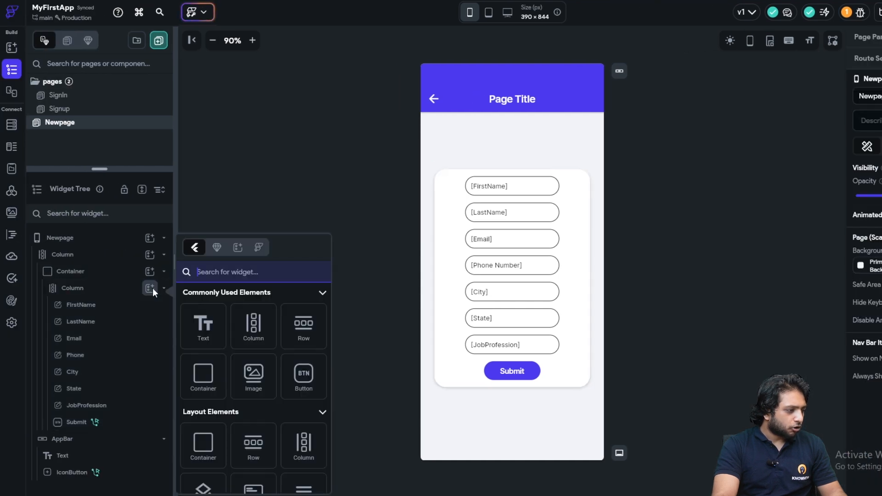
right_click(87, 288)
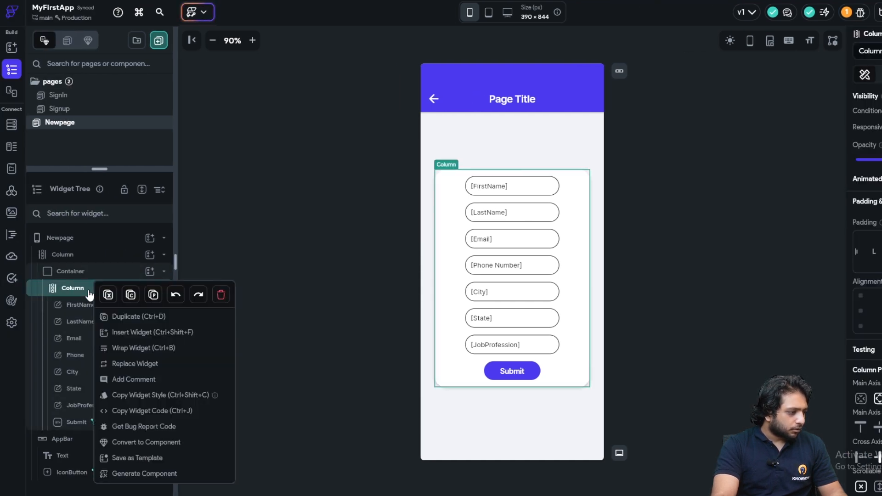
left_click(126, 349)
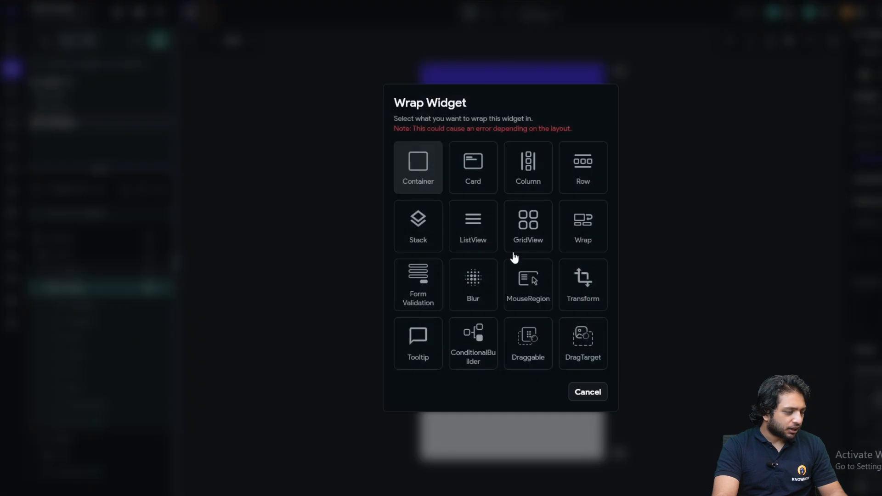
left_click(429, 279)
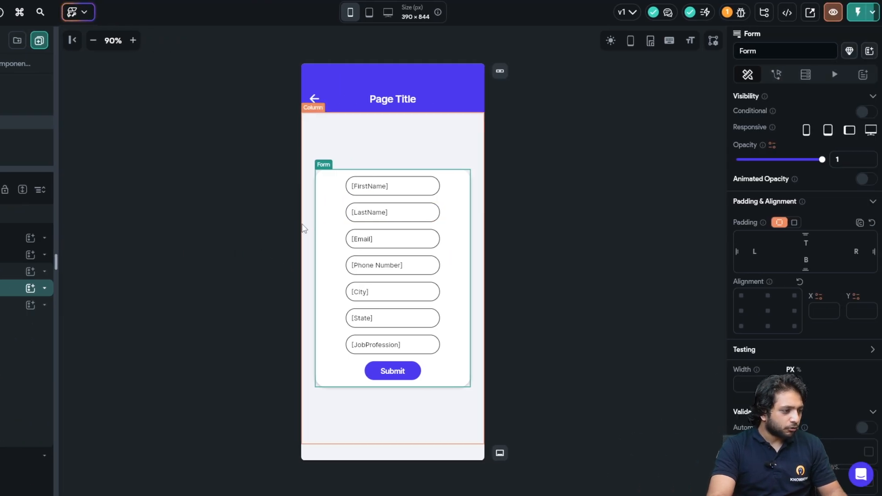
- Turn on validation for all seven fields, FirstName through JobProfession
scroll(735, 313, "down", 7)
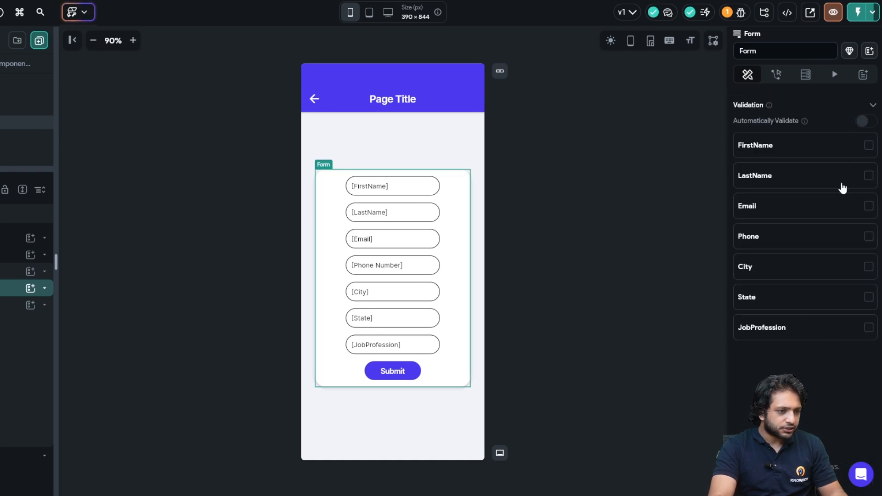
left_click(868, 146)
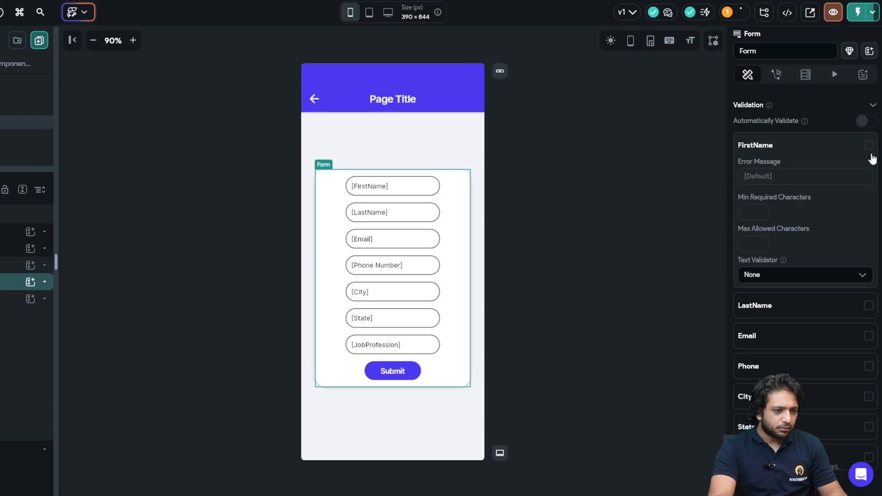
left_click(867, 308)
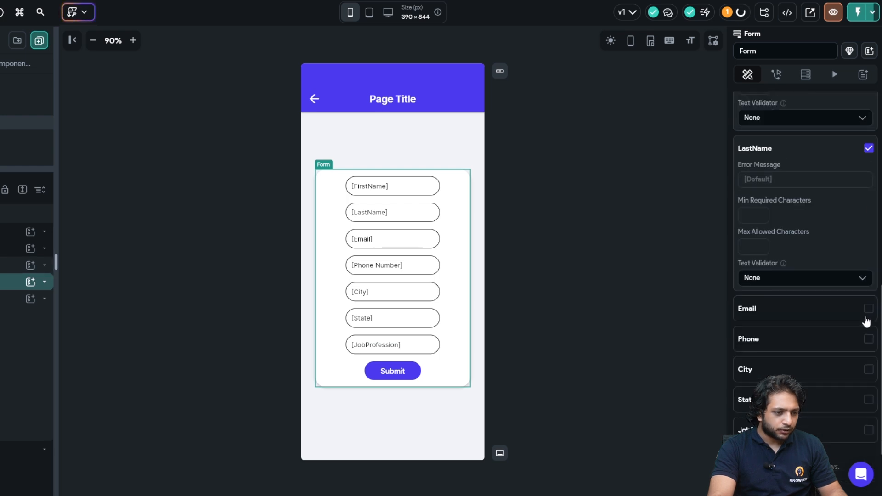
left_click(867, 309)
left_click(867, 240)
left_click(868, 268)
left_click(868, 427)
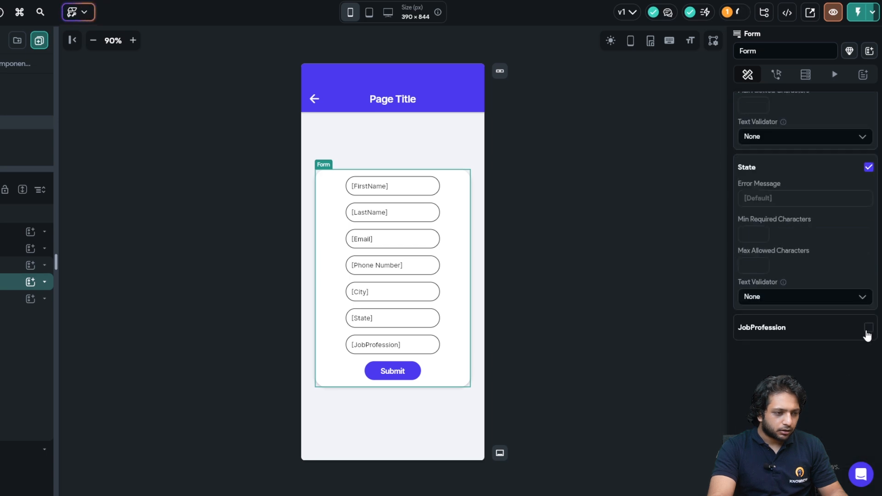
left_click(868, 329)
- Reselect the Form and review its Validation settings
left_click(570, 338)
left_click(455, 334)
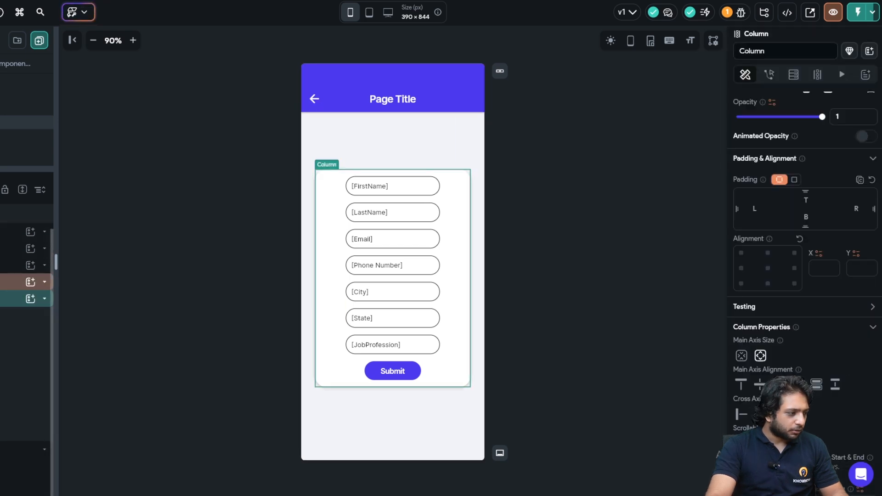
left_click(39, 281)
scroll(753, 294, "down", 5)
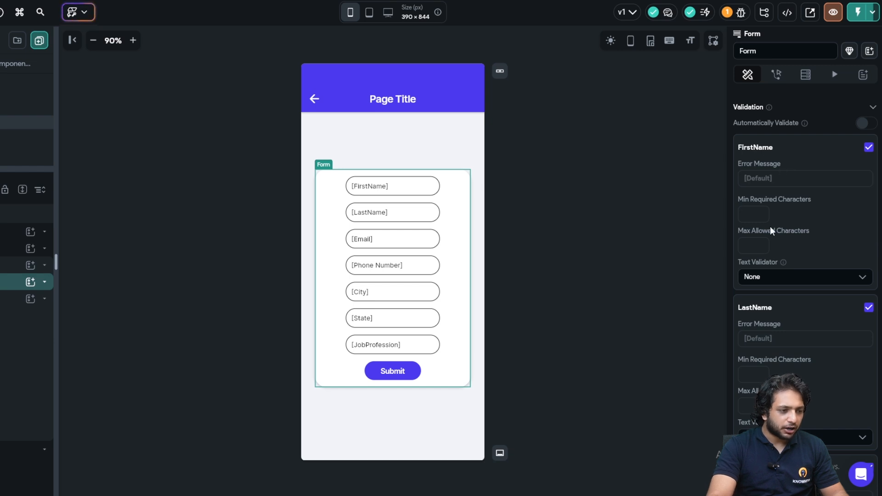
scroll(773, 192, "down", 3)
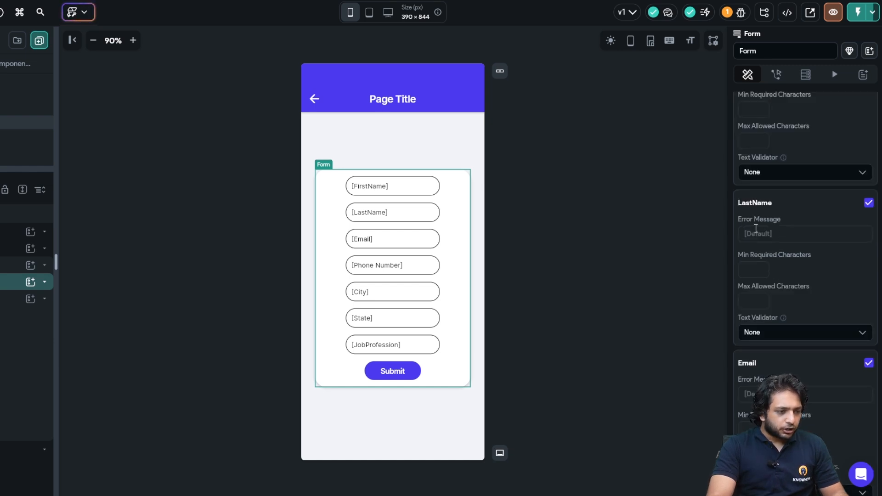
scroll(765, 277, "up", 6)
- Set FirstName's error message to 'First Name is Require'
left_click(767, 281)
type("First Name is Required")
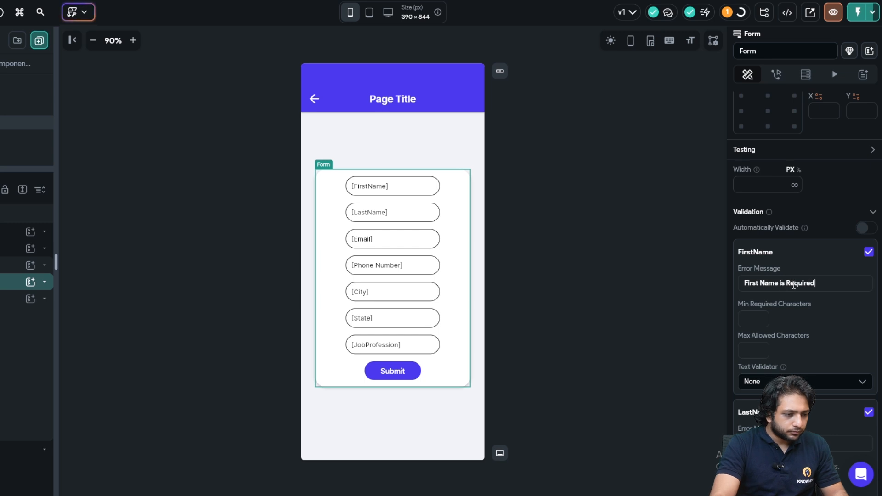
scroll(783, 318, "down", 3)
- Paste the same error message into the LastName, Phone and JobProfession fields
left_click(758, 285)
type("First Name is Required")
scroll(765, 286, "down", 3)
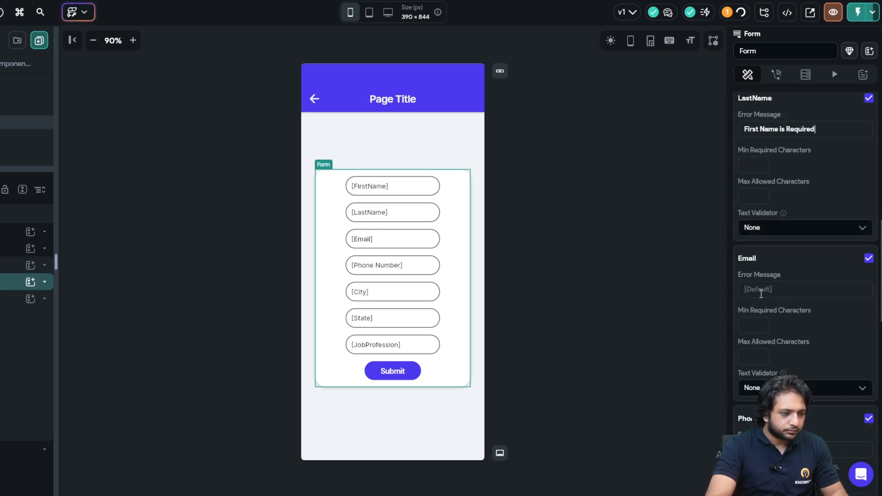
scroll(761, 296, "down", 5)
left_click(765, 188)
type("First Name is Required")
scroll(757, 212, "down", 2)
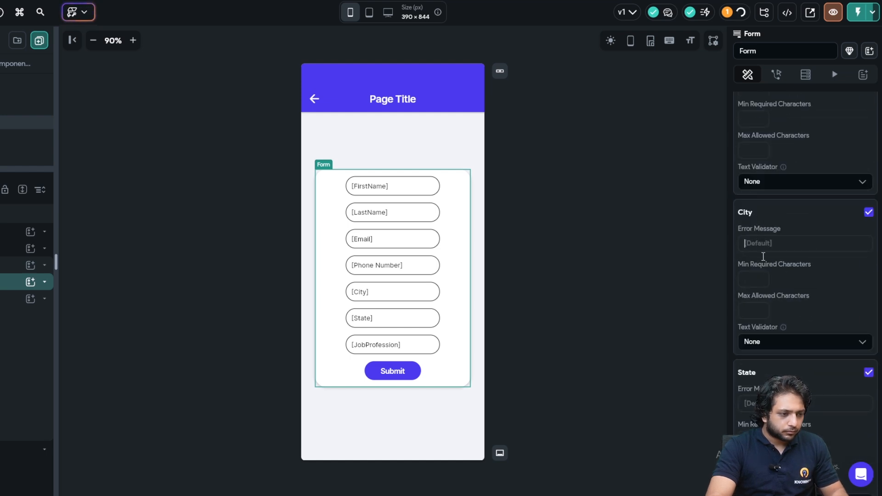
scroll(762, 258, "down", 3)
scroll(763, 248, "down", 3)
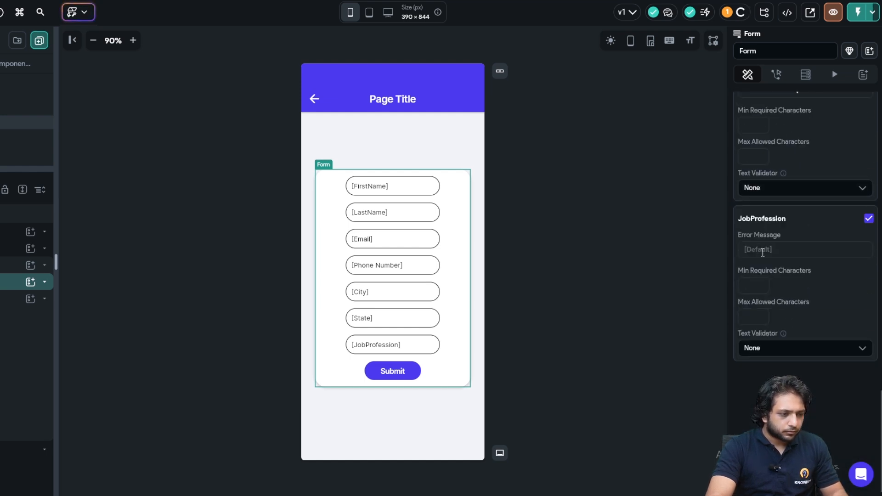
left_click(762, 250)
type("First Name is Required")
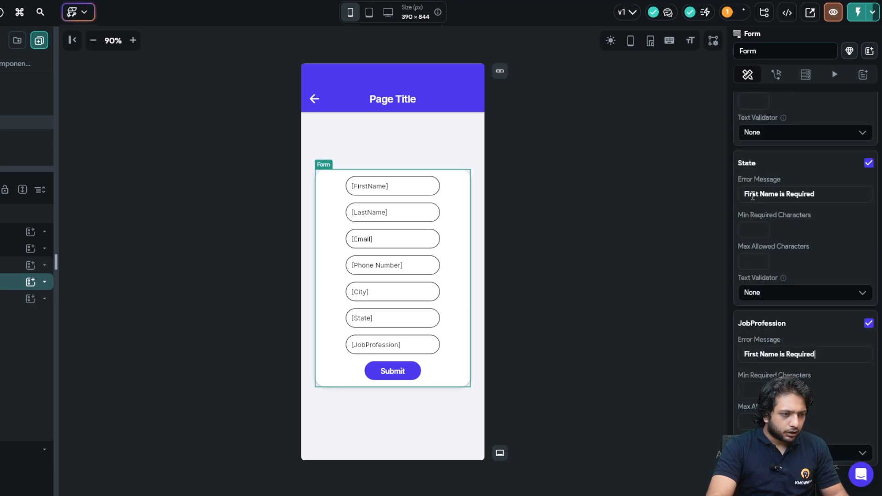
- Reword the State and City error messages to name their own fields
double_click(751, 194)
type("State")
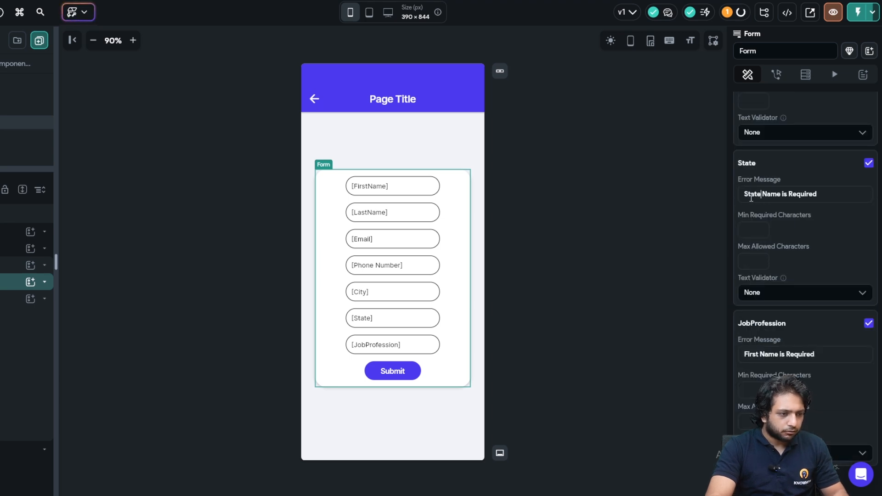
scroll(750, 174, "up", 5)
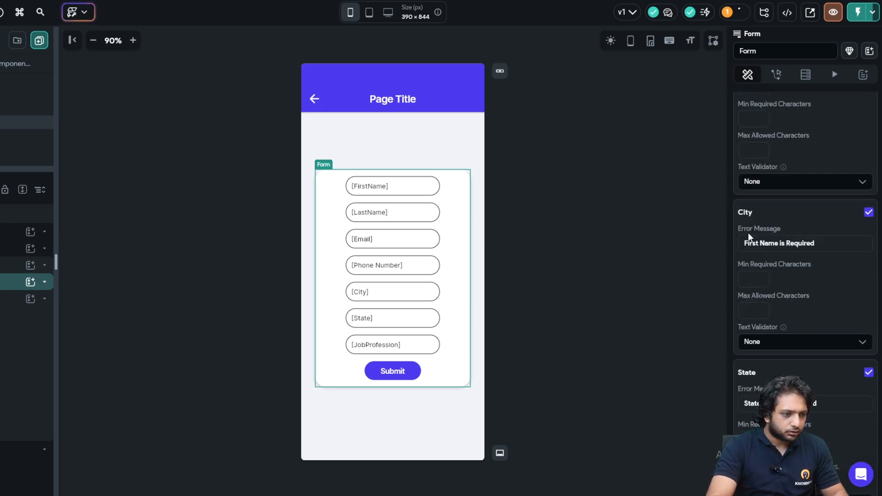
double_click(748, 241)
type("City")
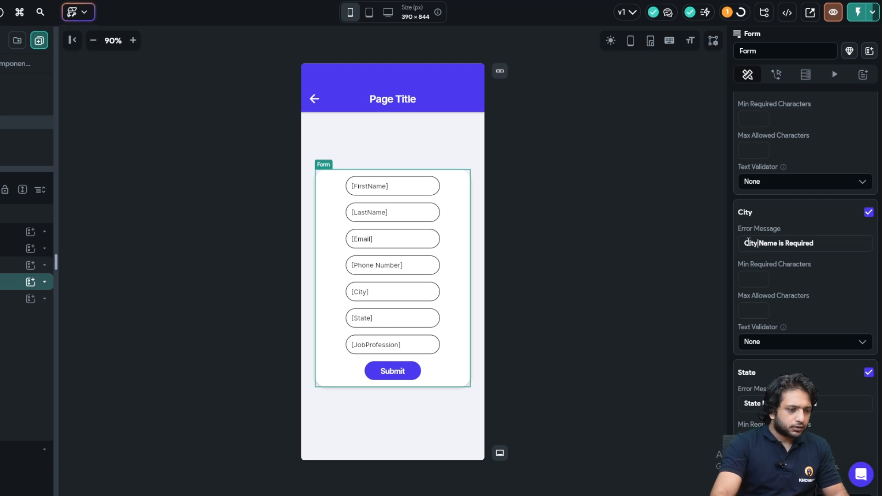
scroll(764, 236, "up", 2)
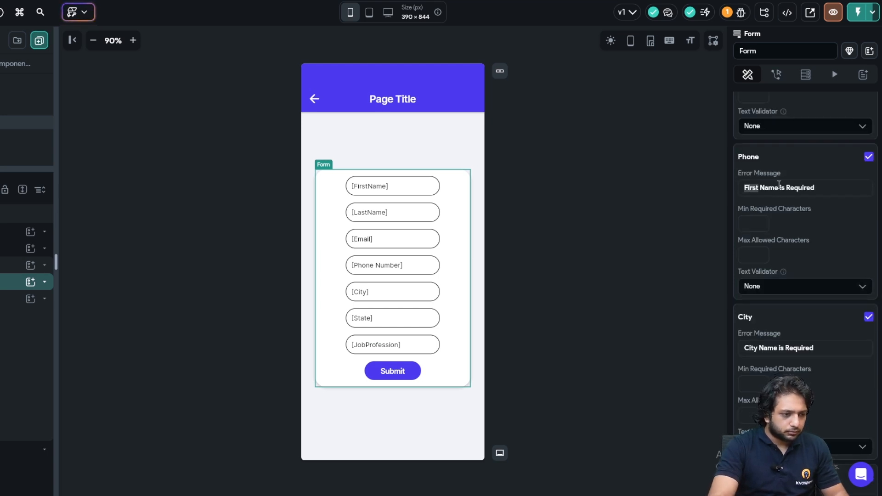
- Reword the Phone, Email and LastName error messages to name their own fields
left_click_drag(776, 190, 736, 188)
type("Pho")
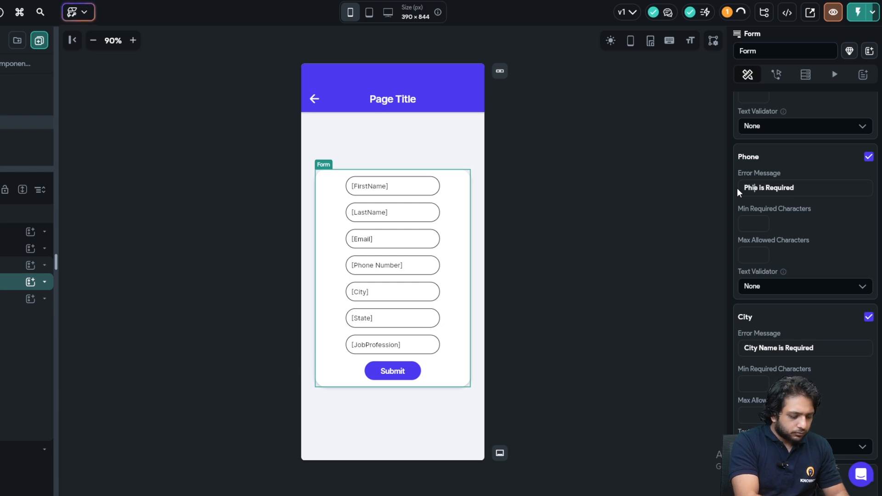
type("ne")
scroll(781, 138, "up", 3)
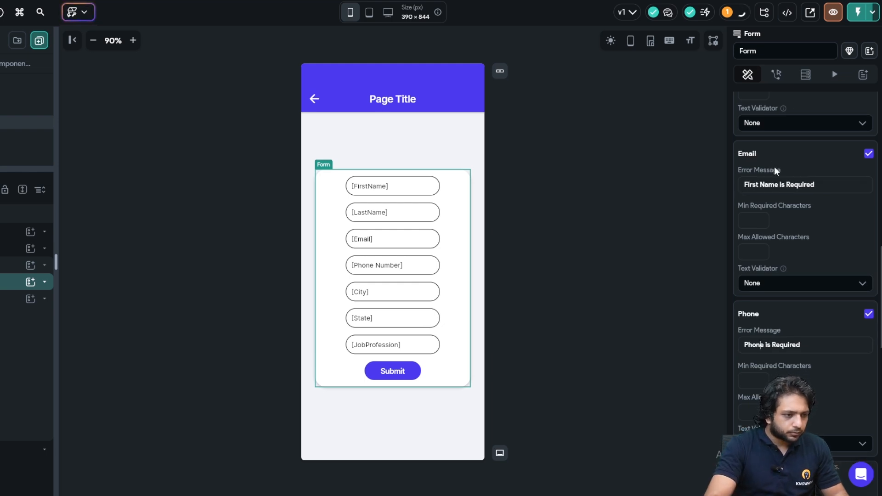
left_click_drag(779, 184, 734, 183)
type("Email")
scroll(790, 211, "up", 3)
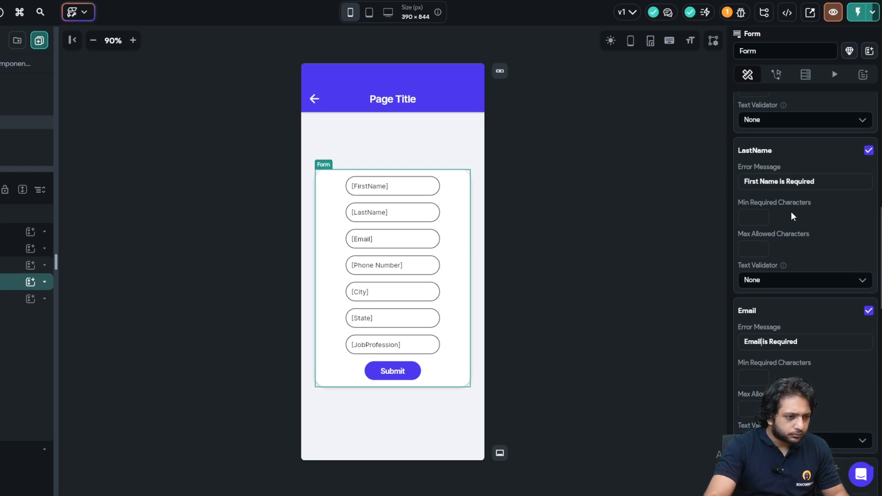
scroll(763, 169, "up", 2)
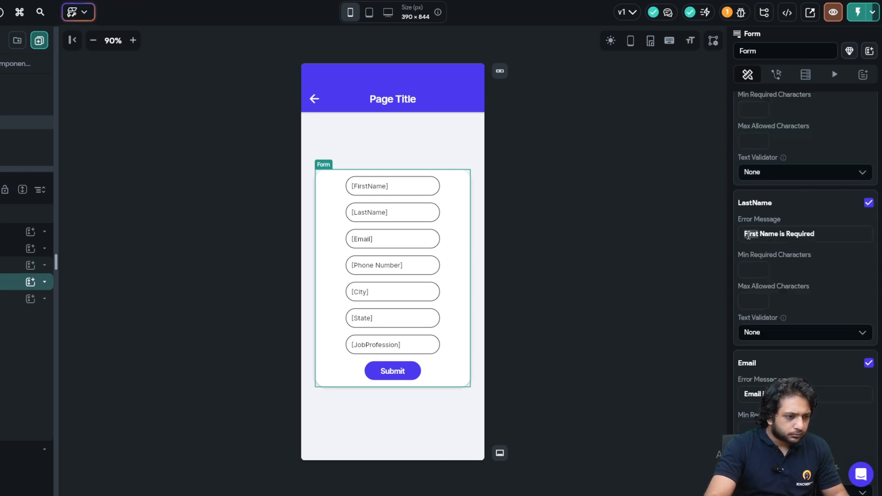
left_click_drag(748, 235, 776, 234)
type("LastName")
scroll(759, 241, "up", 5)
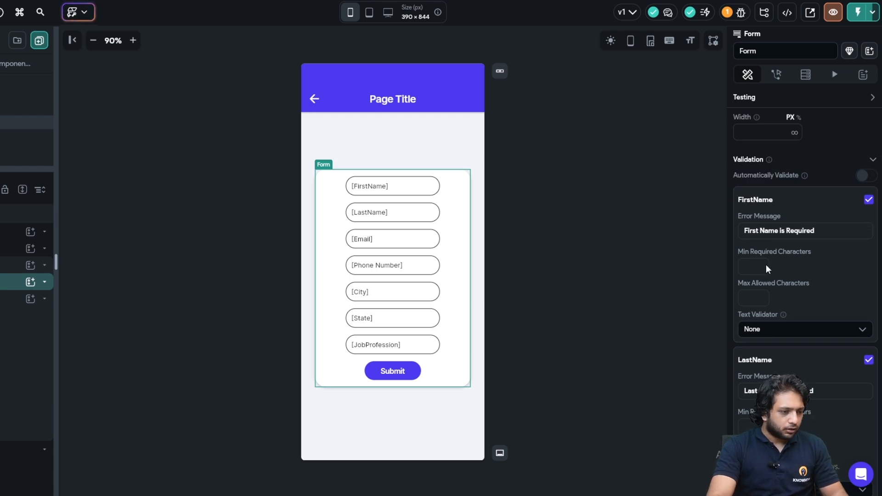
- Set Email's Text Validator to Email with the error text 'Invalid email format'
scroll(742, 266, "down", 5)
scroll(790, 311, "down", 2)
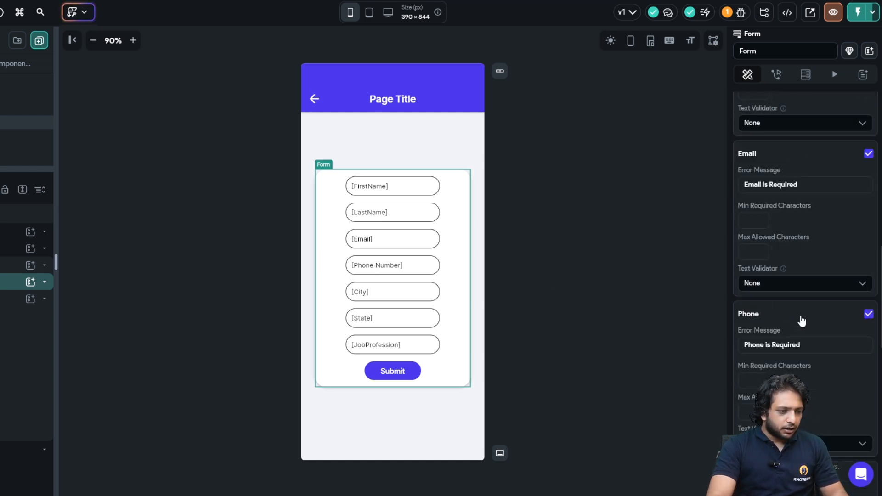
left_click(766, 289)
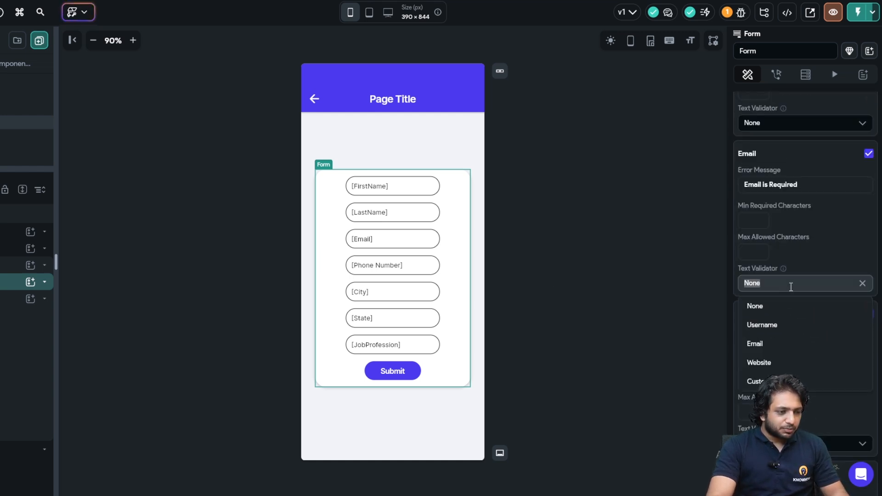
left_click(753, 345)
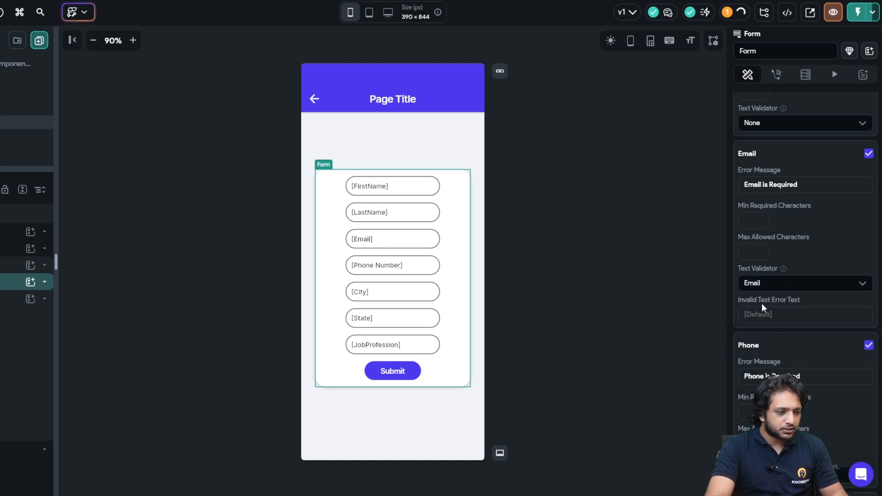
left_click(771, 314)
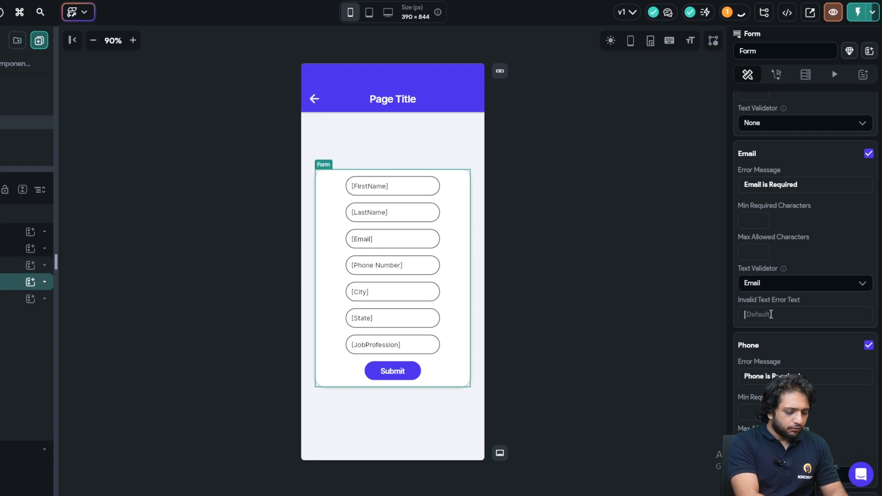
type("Invalid email")
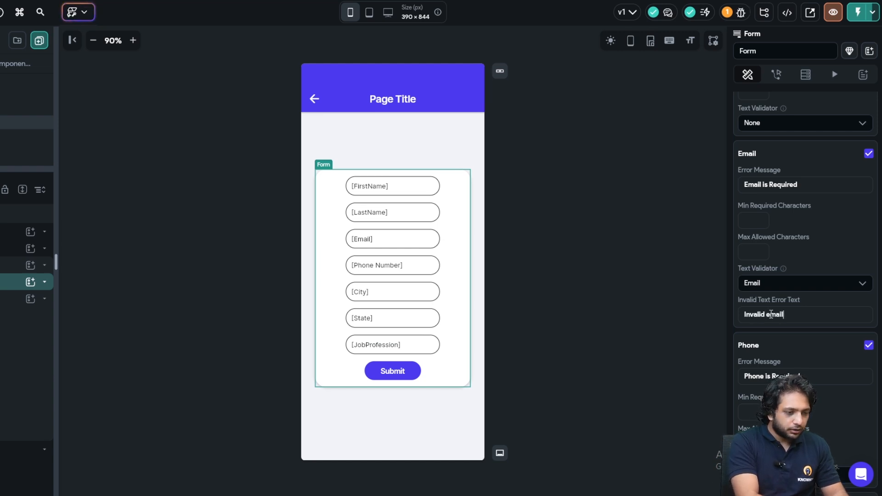
type(" format")
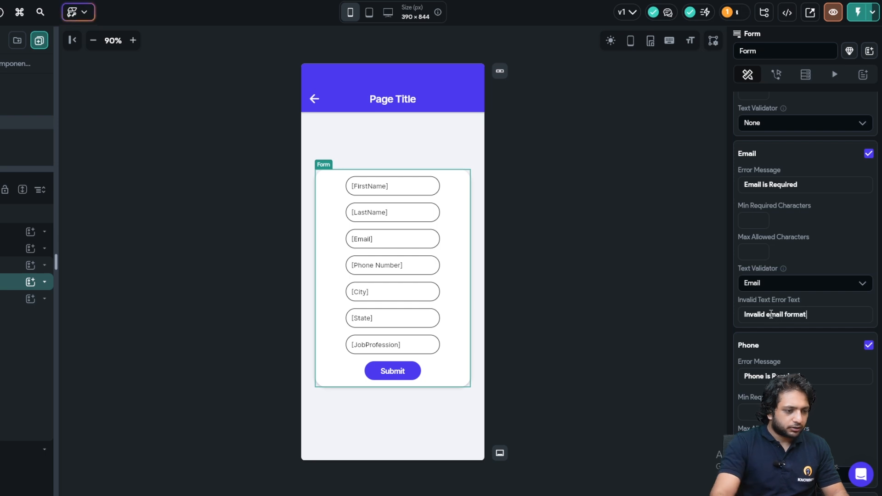
left_click(557, 185)
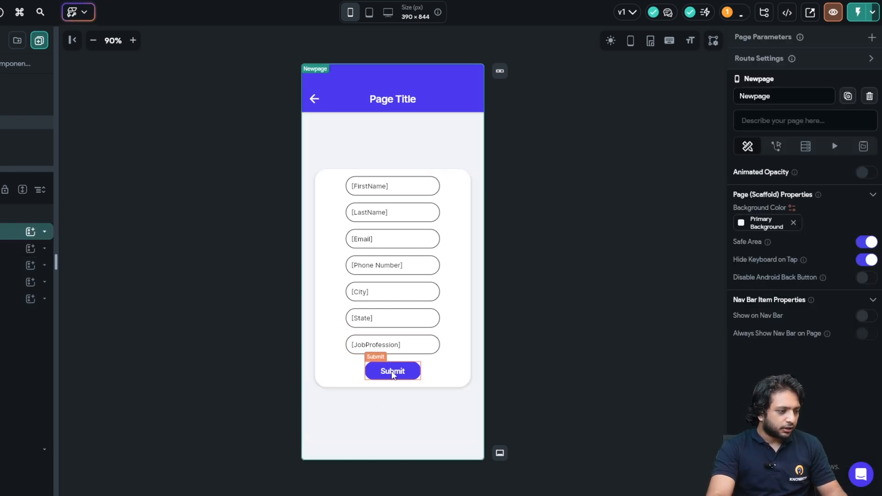
left_click(392, 372)
- Add a Validate Form action on Form_1 to Submit's flow, placed before the Backend Call
left_click(850, 132)
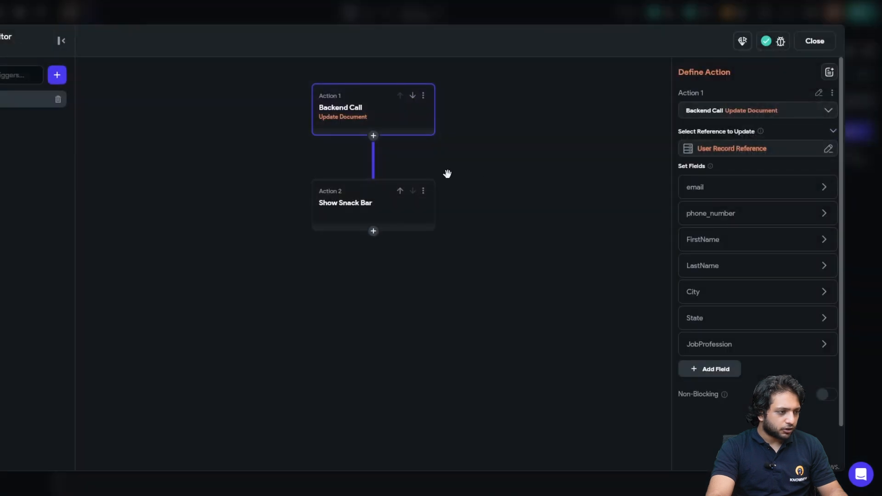
left_click(373, 135)
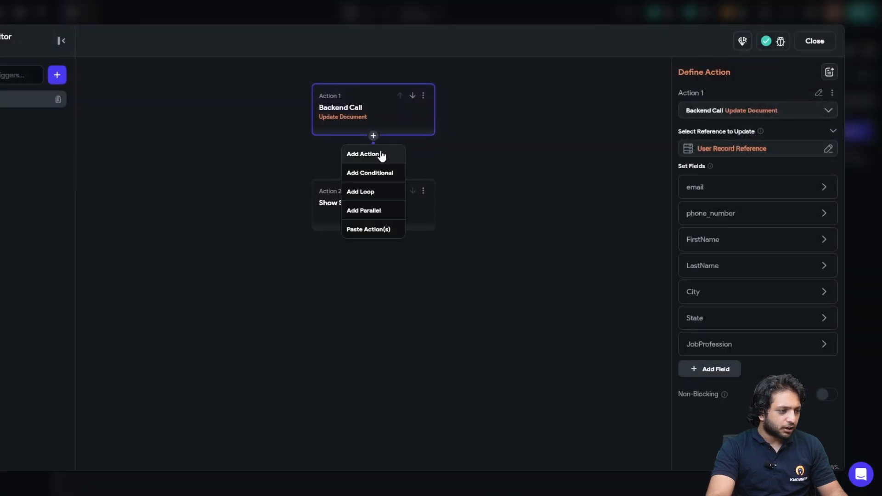
left_click(363, 154)
left_click(762, 146)
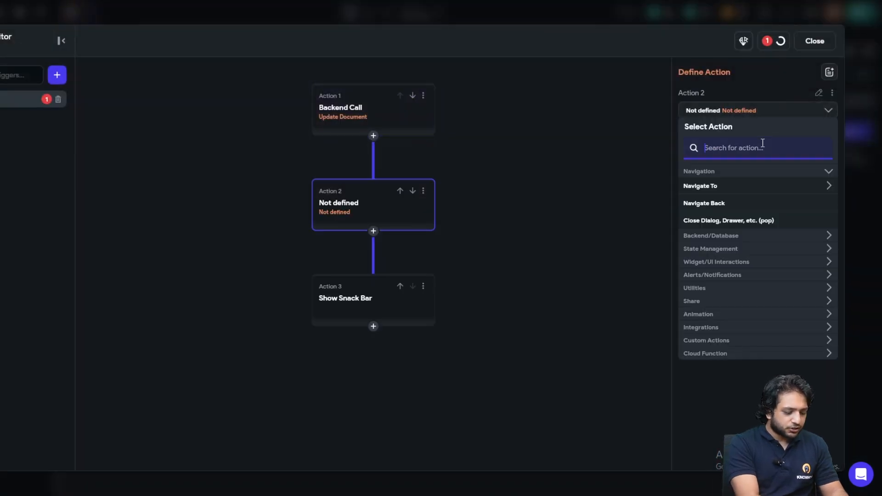
type("Validate")
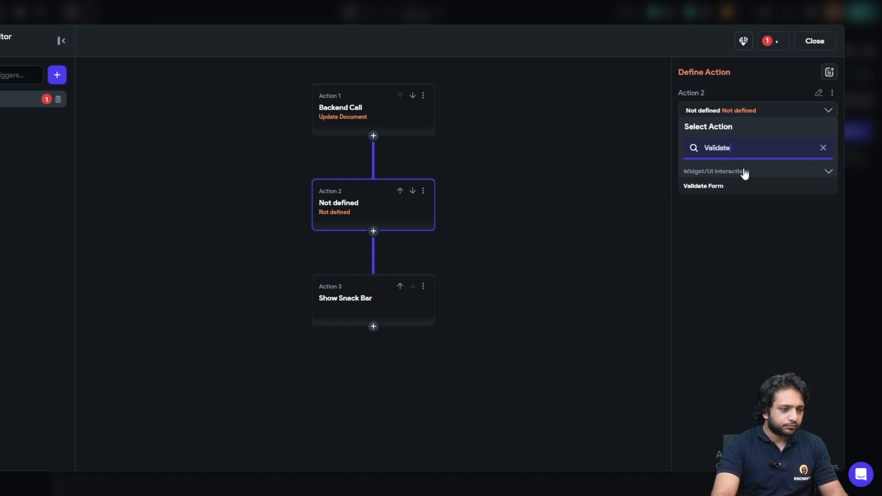
left_click(734, 187)
left_click(722, 144)
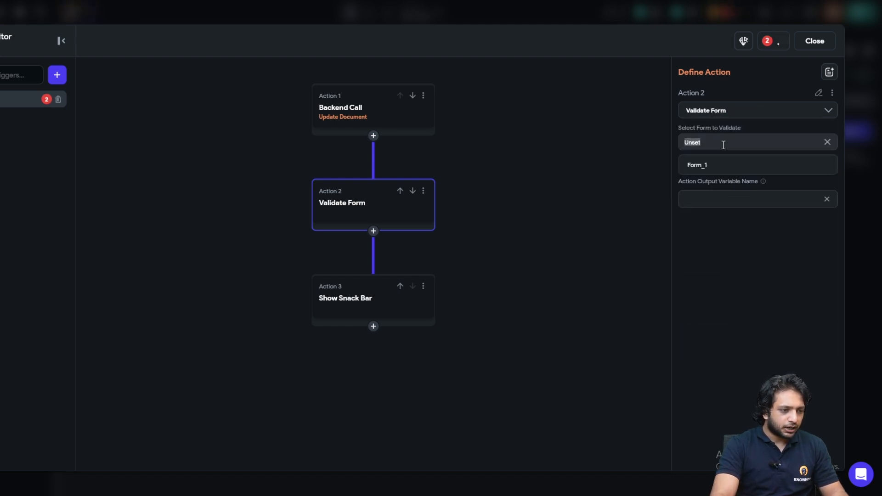
left_click(704, 166)
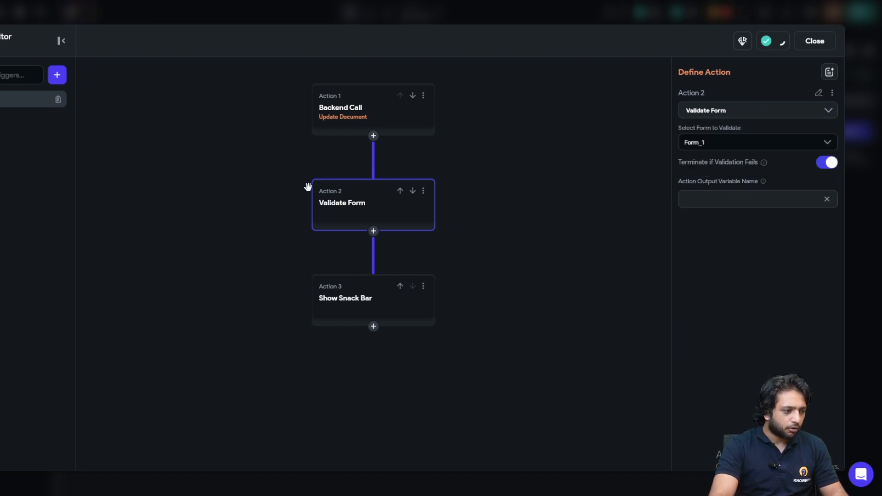
left_click(400, 192)
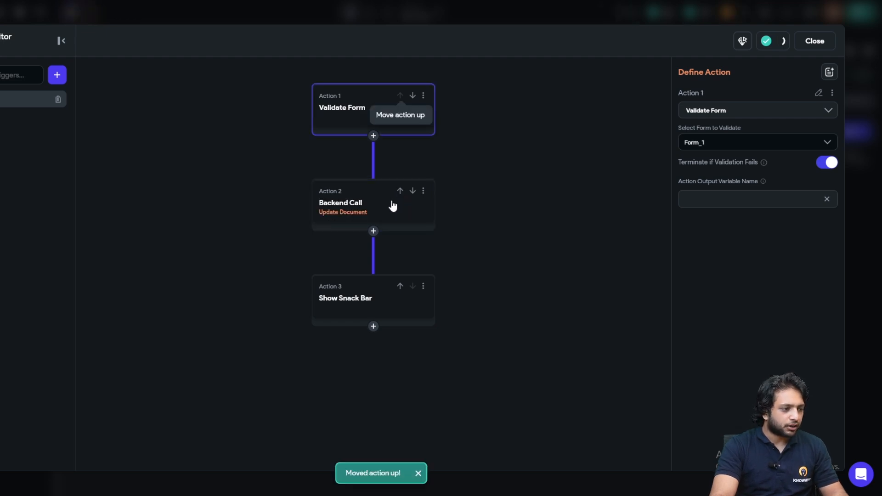
left_click(456, 163)
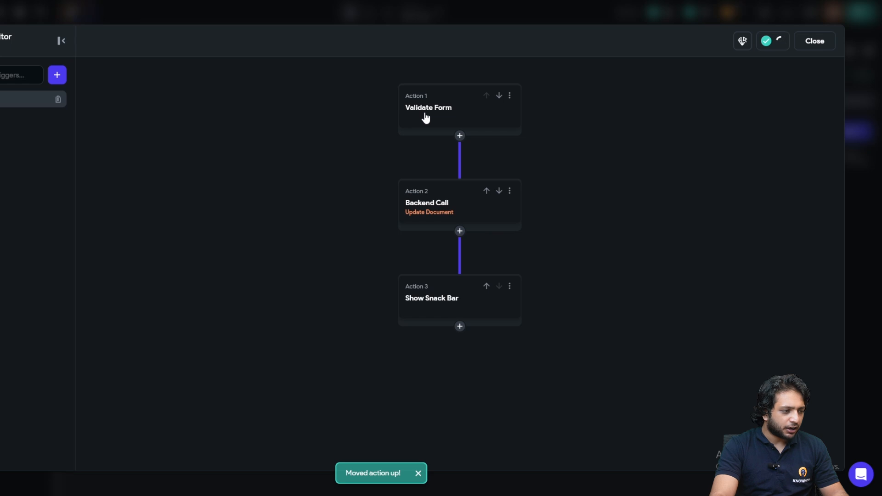
left_click(812, 40)
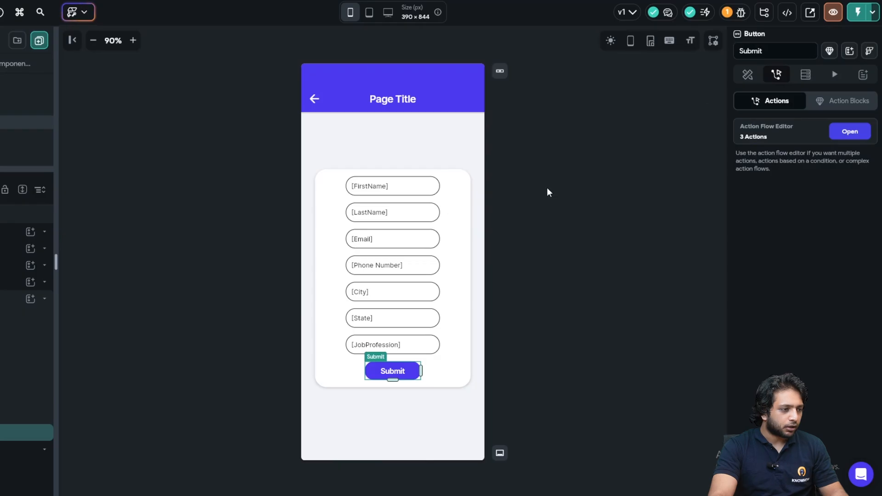
left_click(548, 192)
- Change the app bar title text from 'Page Title' to 'Basic Details'
left_click(380, 102)
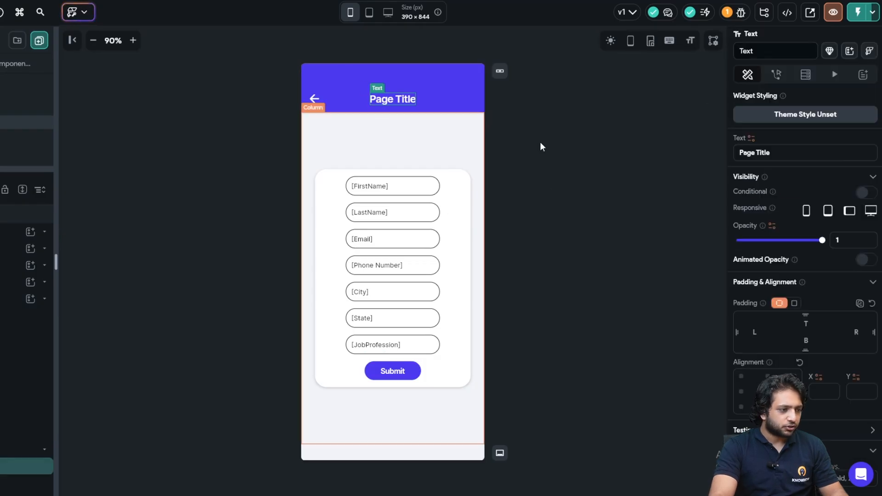
left_click_drag(738, 151, 781, 148)
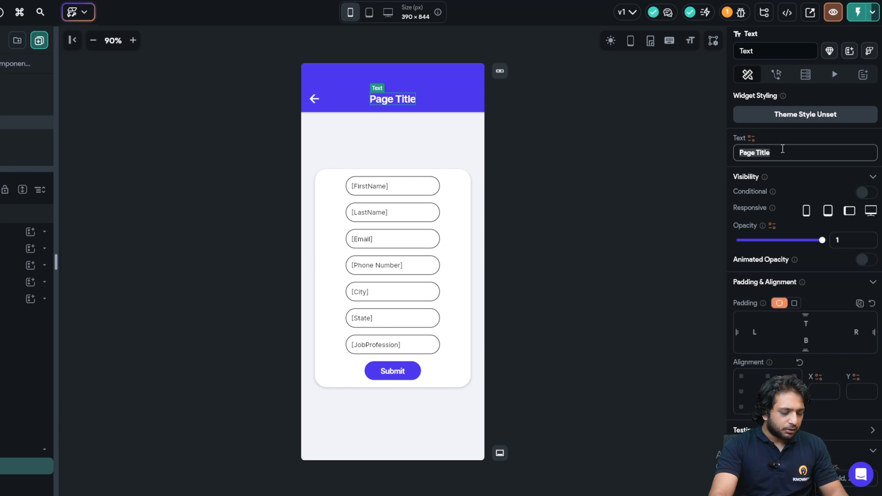
type("test")
key("BackSpace")
key("BackSpace")
key("BackSpace")
key("BackSpace")
type("Bas")
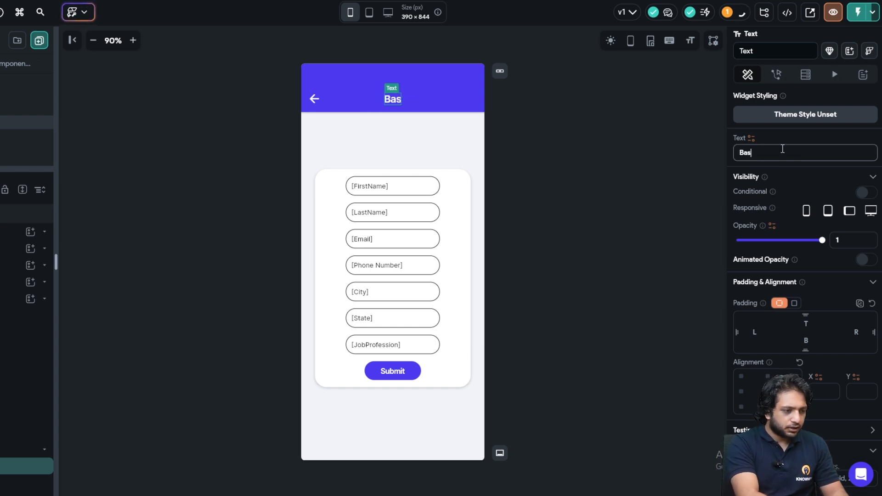
type("ic Details")
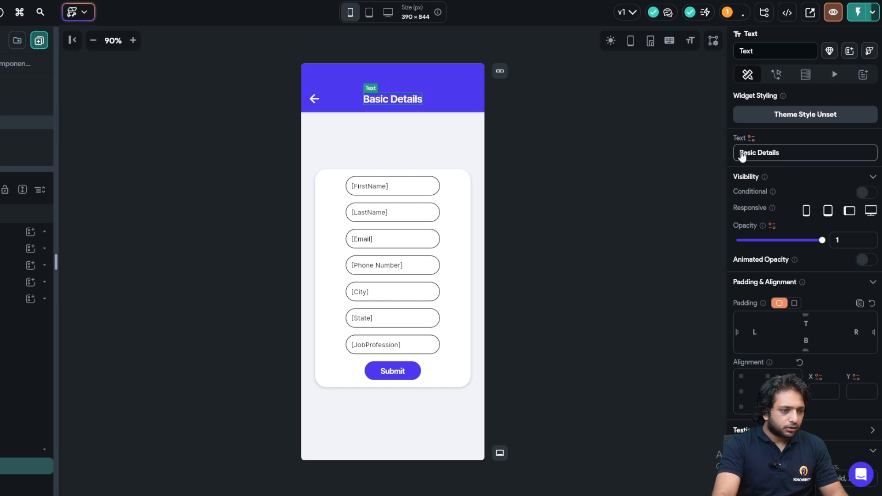
left_click(443, 100)
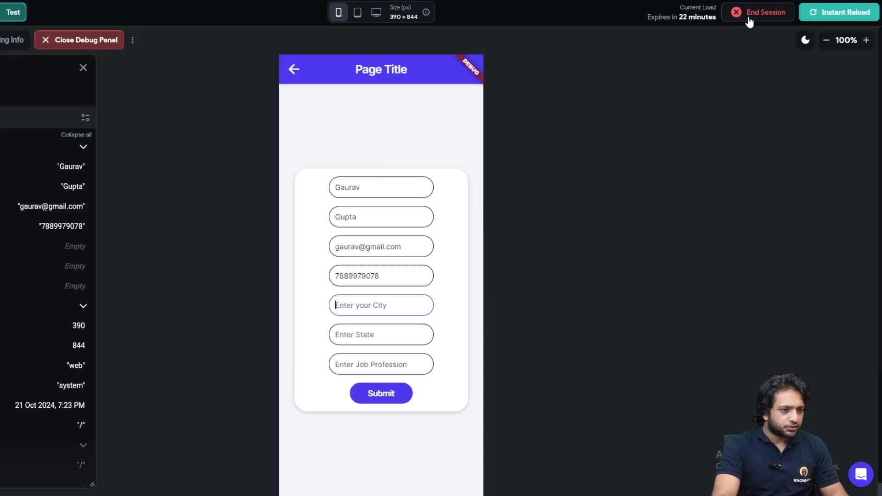
- Reload the test app and submit with a truncated email to trigger validation errors
left_click(815, 11)
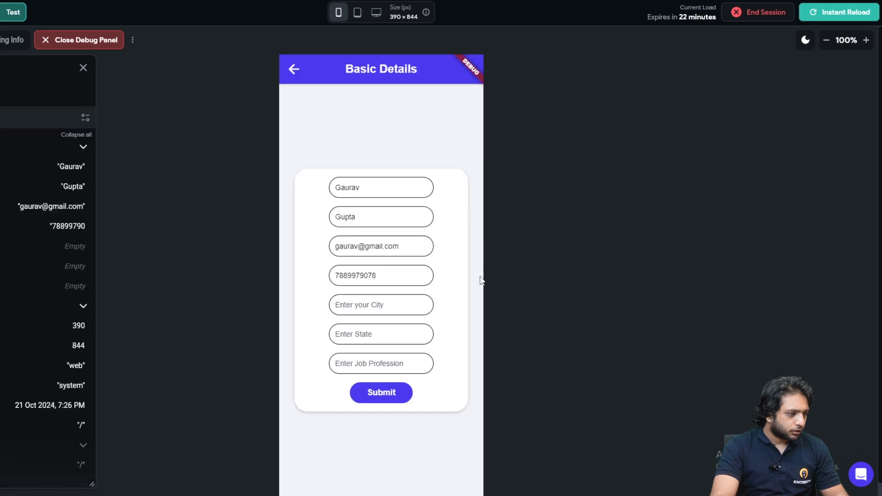
left_click(332, 306)
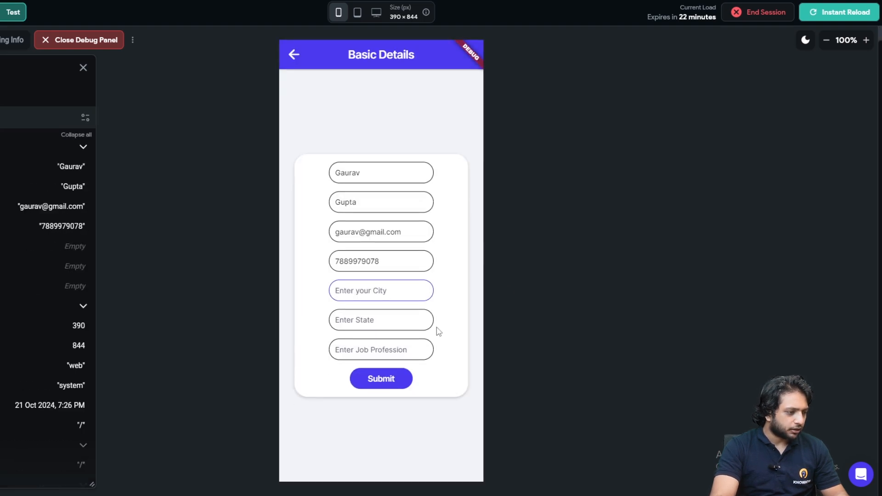
left_click(372, 381)
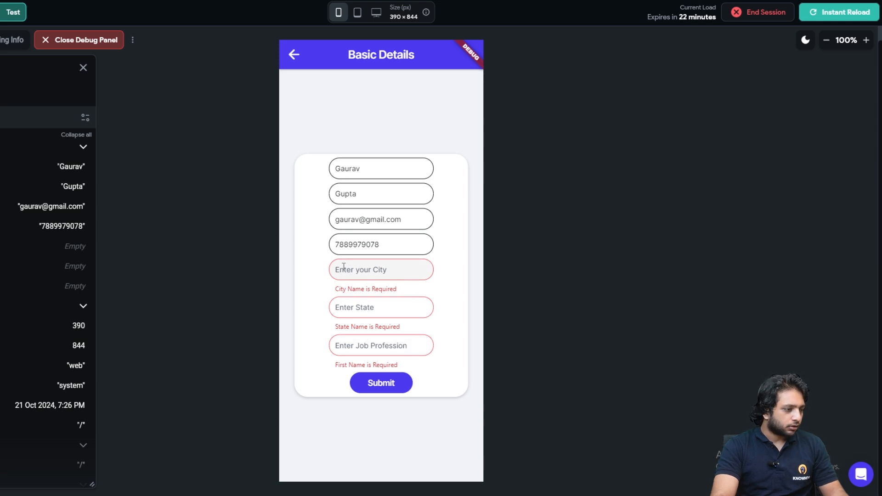
left_click(412, 220)
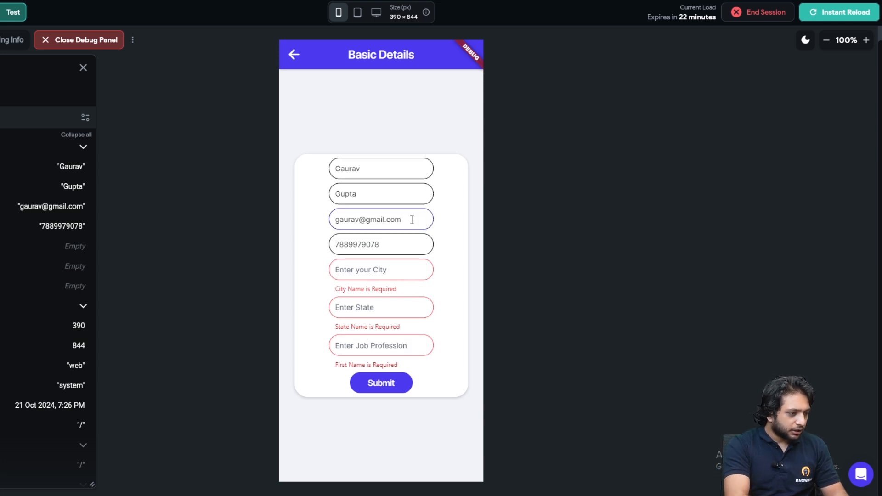
key("BackSpace")
key("BackSpace")
key("BackSpace")
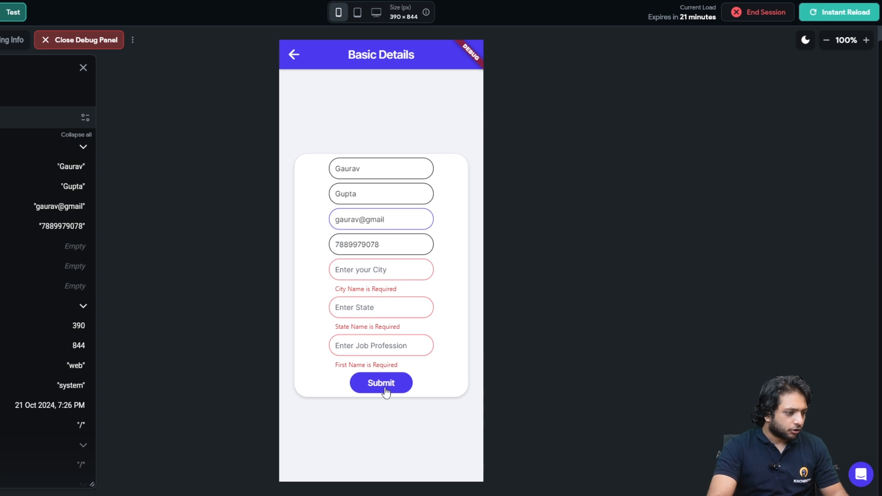
left_click(383, 389)
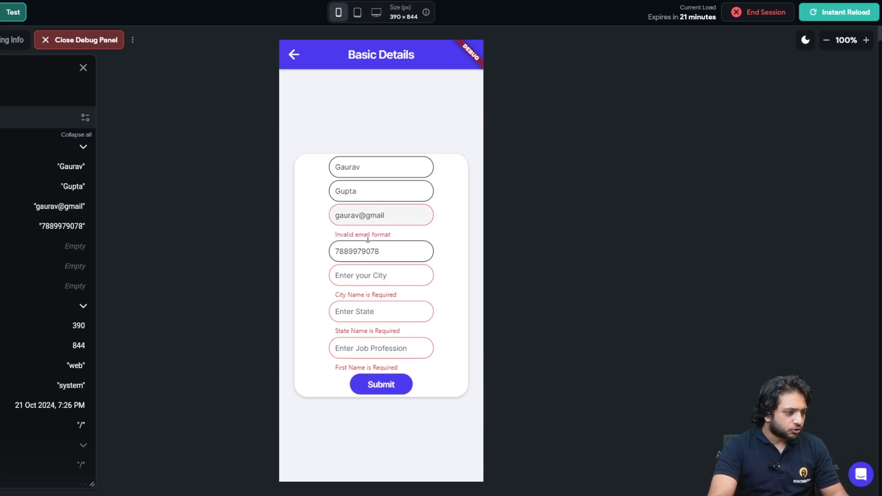
- Restore '.com' in the email, enter Jammu, Jammu and Kashmir and Flutterflow Developer, then submit
left_click(396, 214)
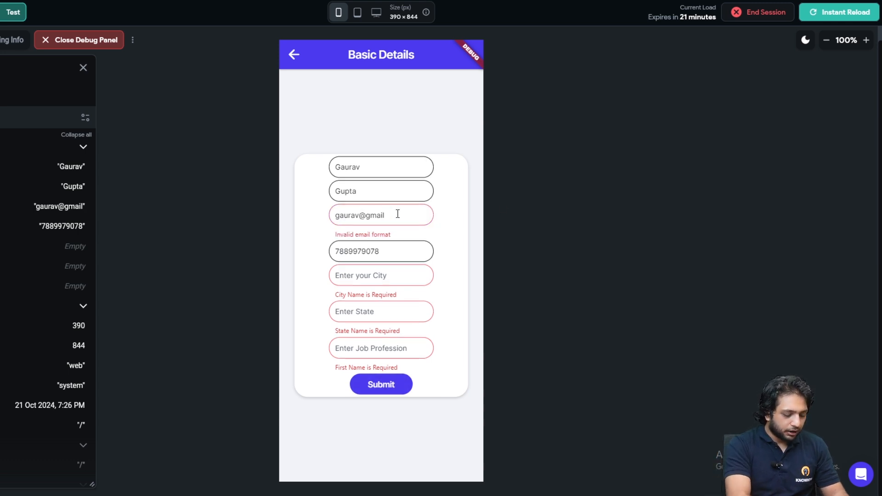
type(".com")
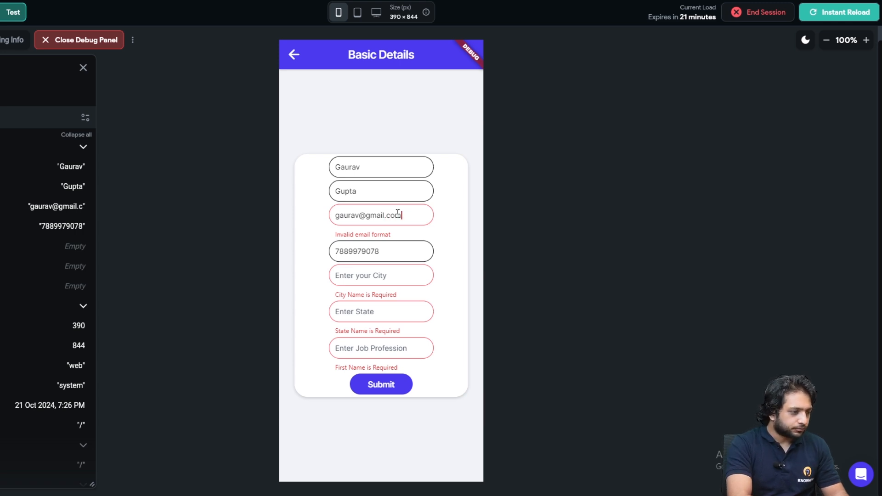
left_click(391, 273)
type("Jammu")
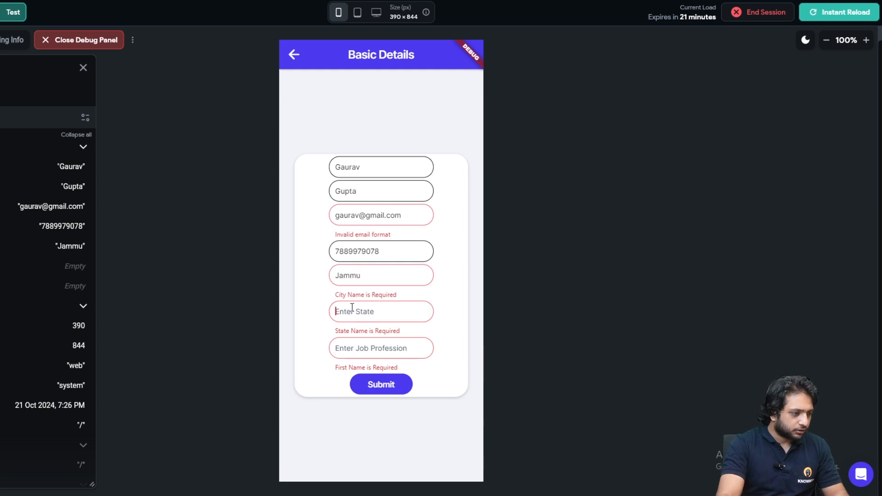
type("Jammu and ")
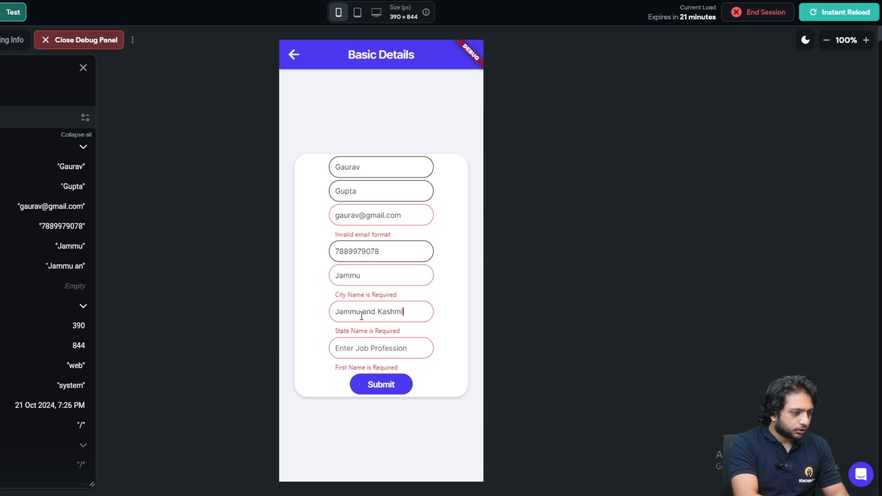
type("Kashmir")
left_click(356, 354)
type("Flutter")
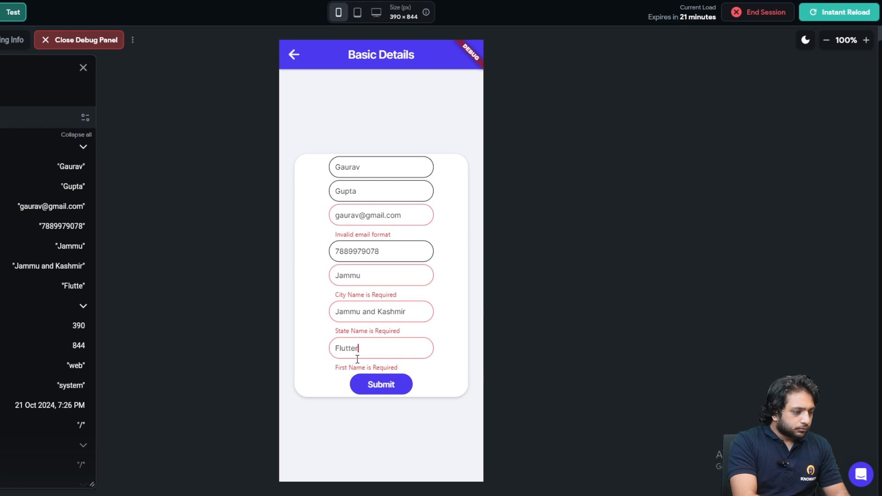
type("fflow Fe")
key("BackSpace")
key("BackSpace")
type("Developer")
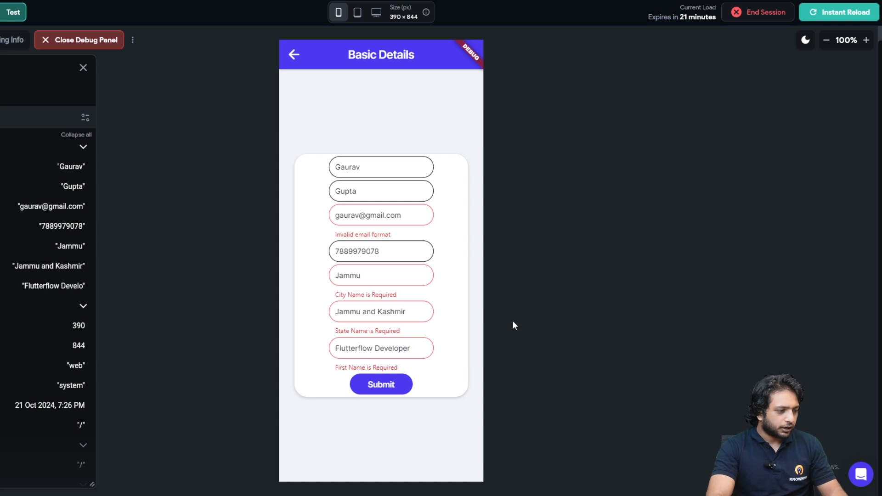
left_click(364, 386)
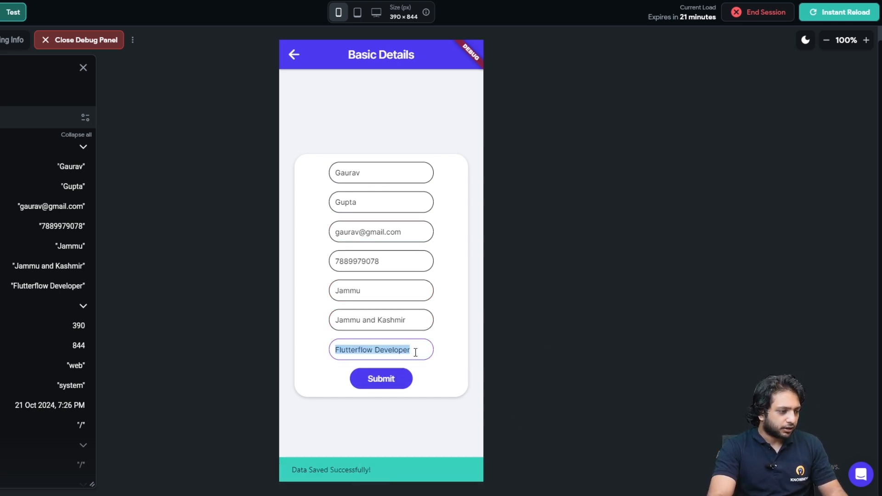
left_click(430, 351)
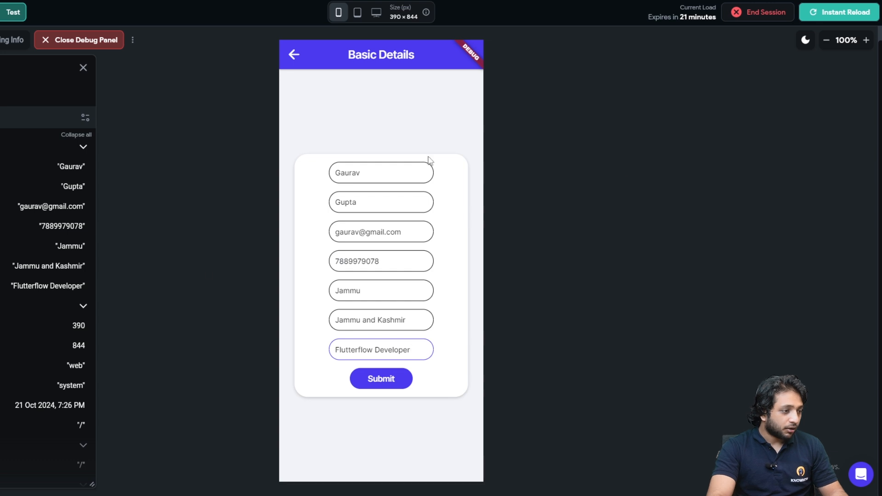
left_click(404, 263)
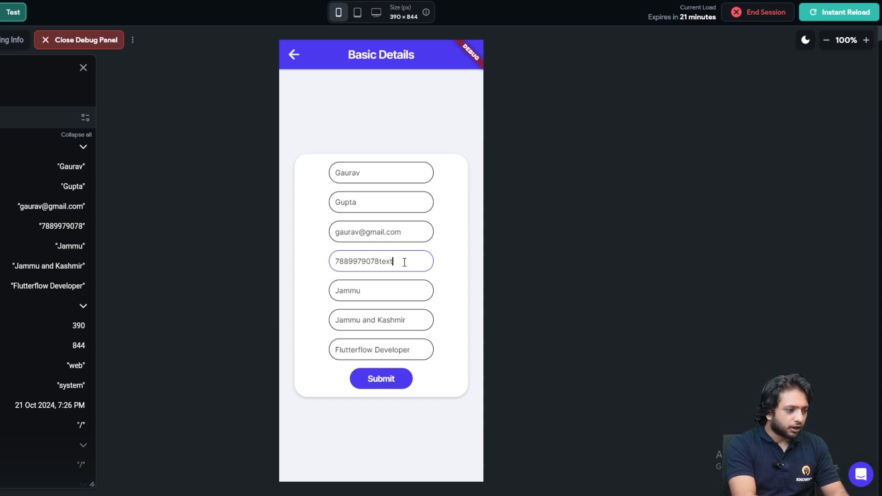
key("BackSpace")
key("BackSpace")
key("BackSpace")
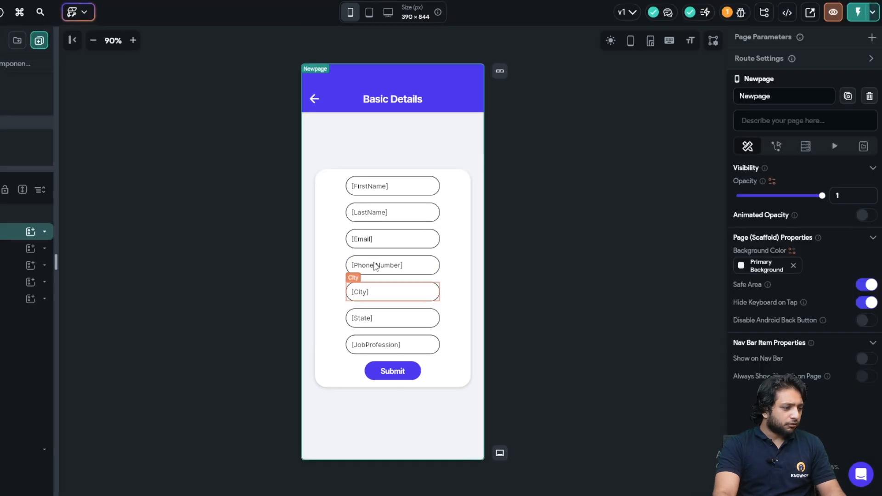
- Give the Phone field an enforced max length of 10, a hidden counter and a Digits filter
left_click(385, 263)
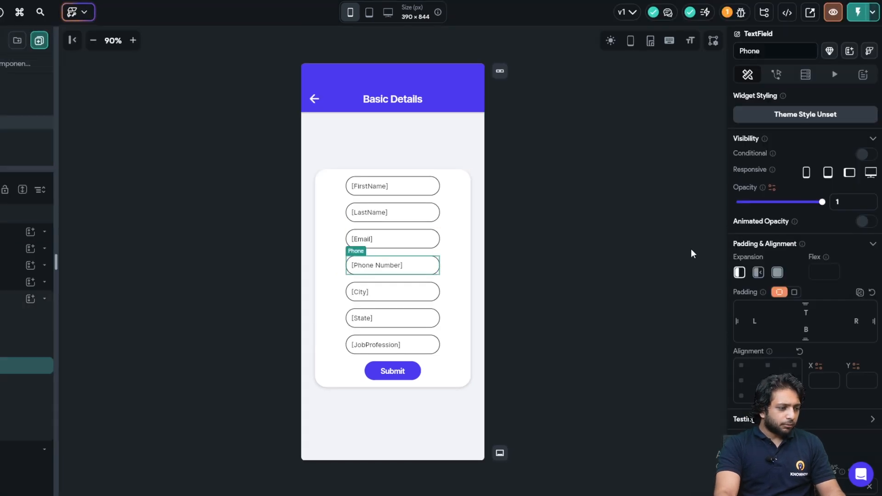
scroll(834, 248, "down", 15)
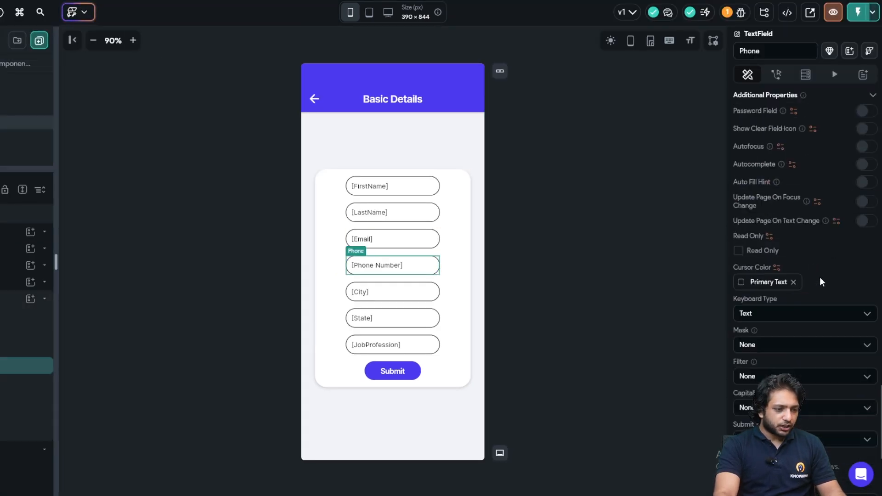
left_click(758, 258)
type("10")
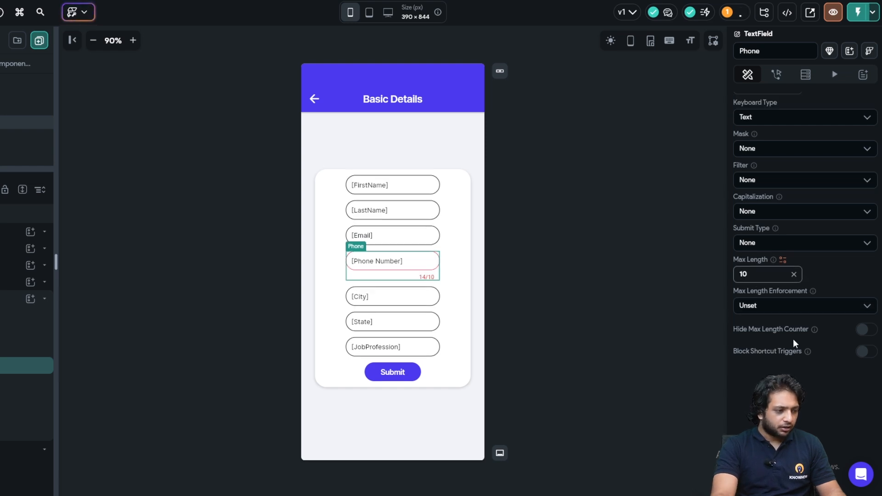
left_click(802, 305)
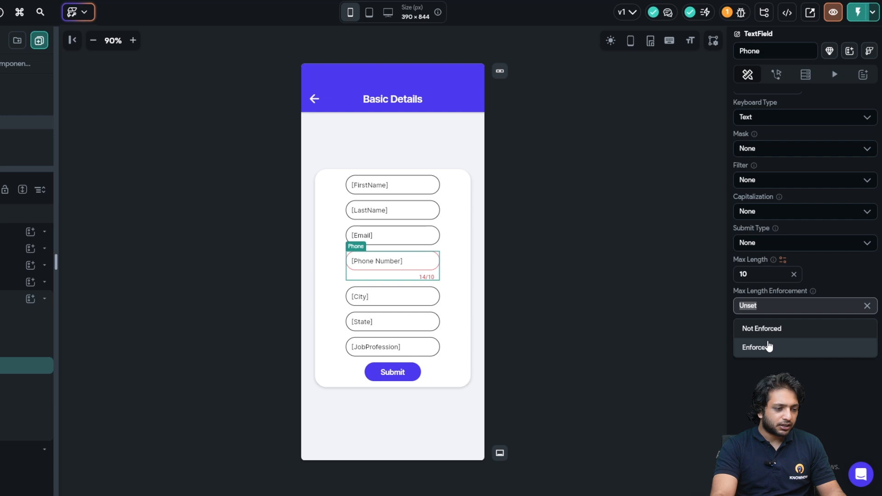
left_click(770, 346)
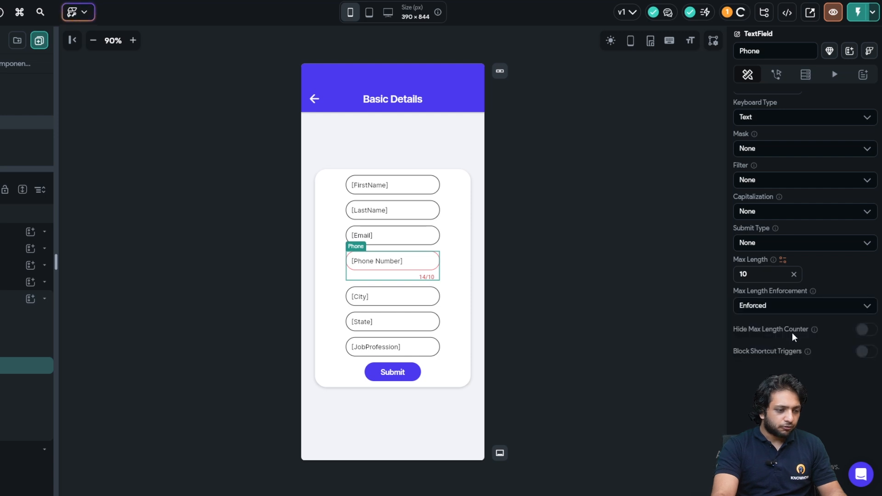
left_click(861, 329)
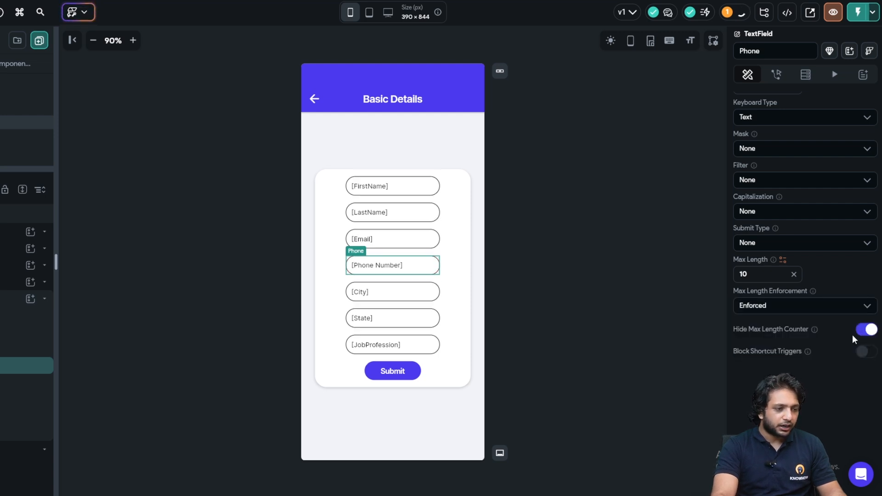
scroll(800, 365, "up", 3)
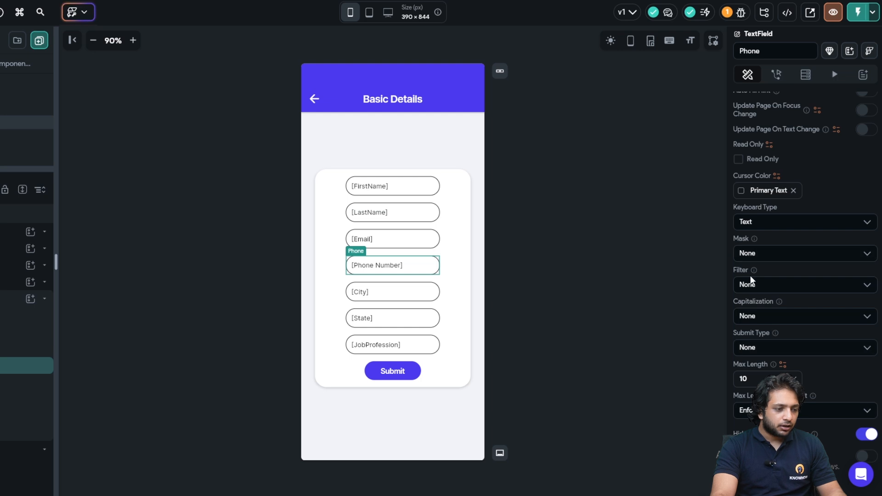
left_click(750, 283)
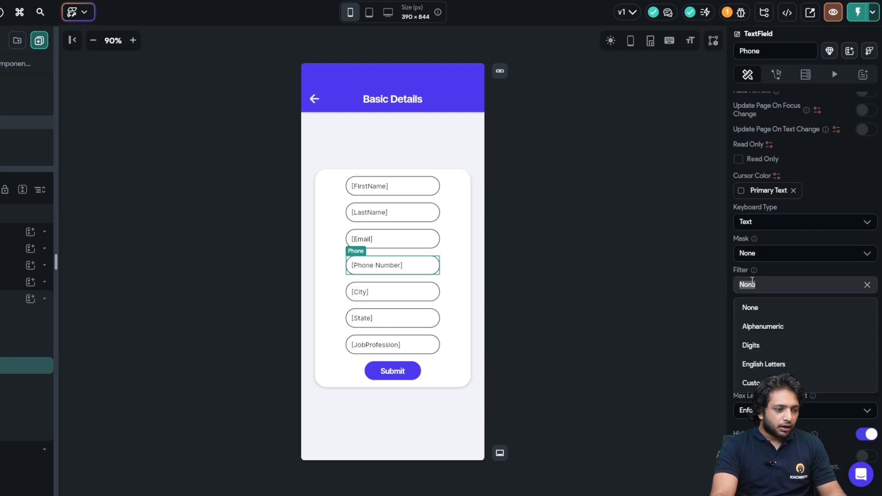
left_click(746, 345)
left_click(580, 250)
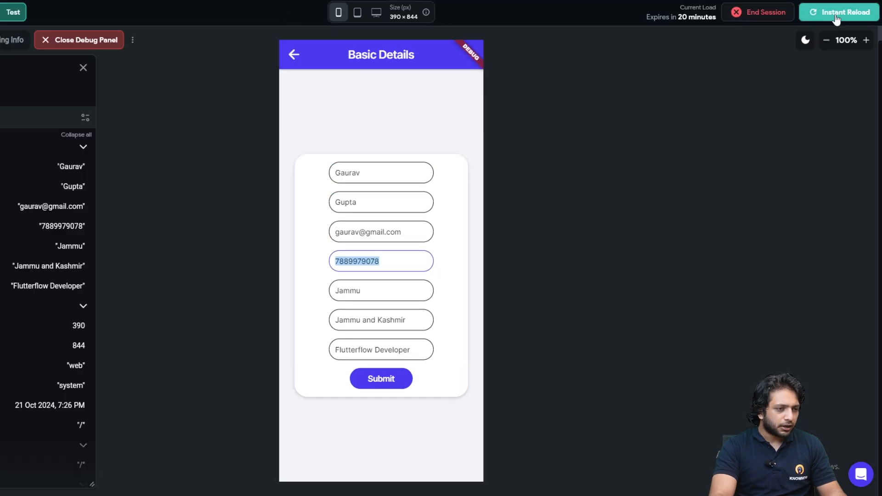
left_click(838, 11)
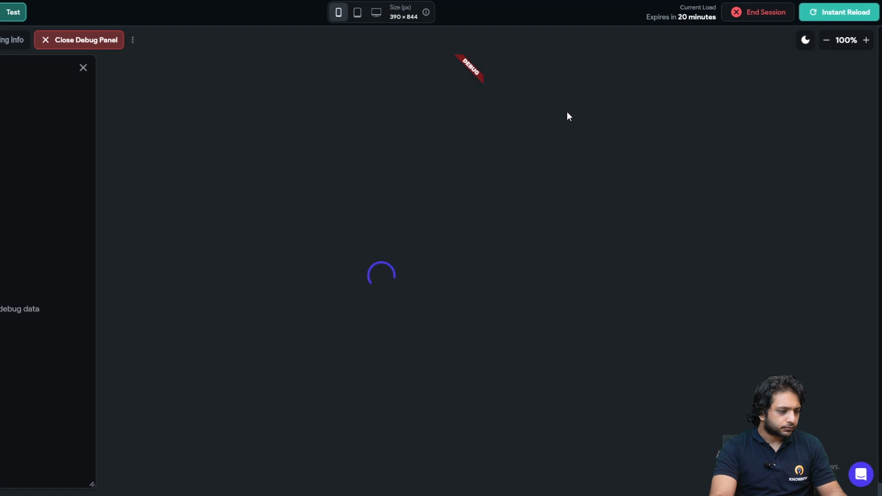
- Focus the phone number field in the reloaded test app to try the 10-digit limit
left_click(401, 274)
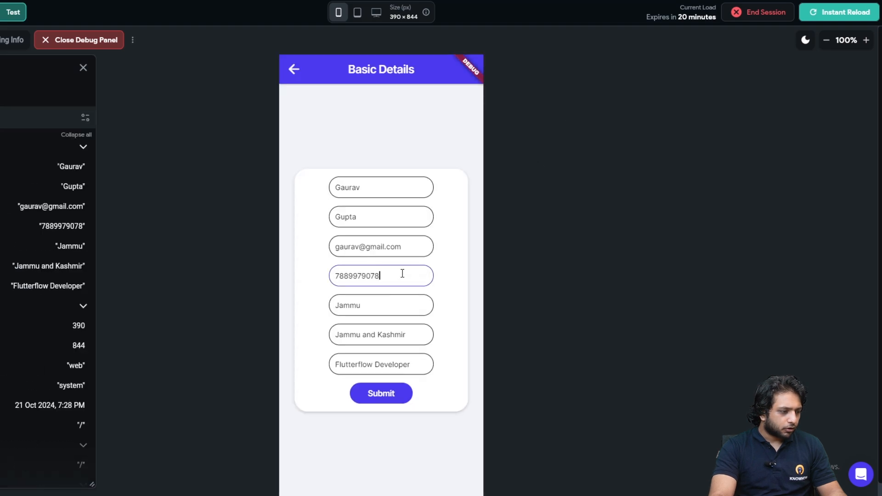